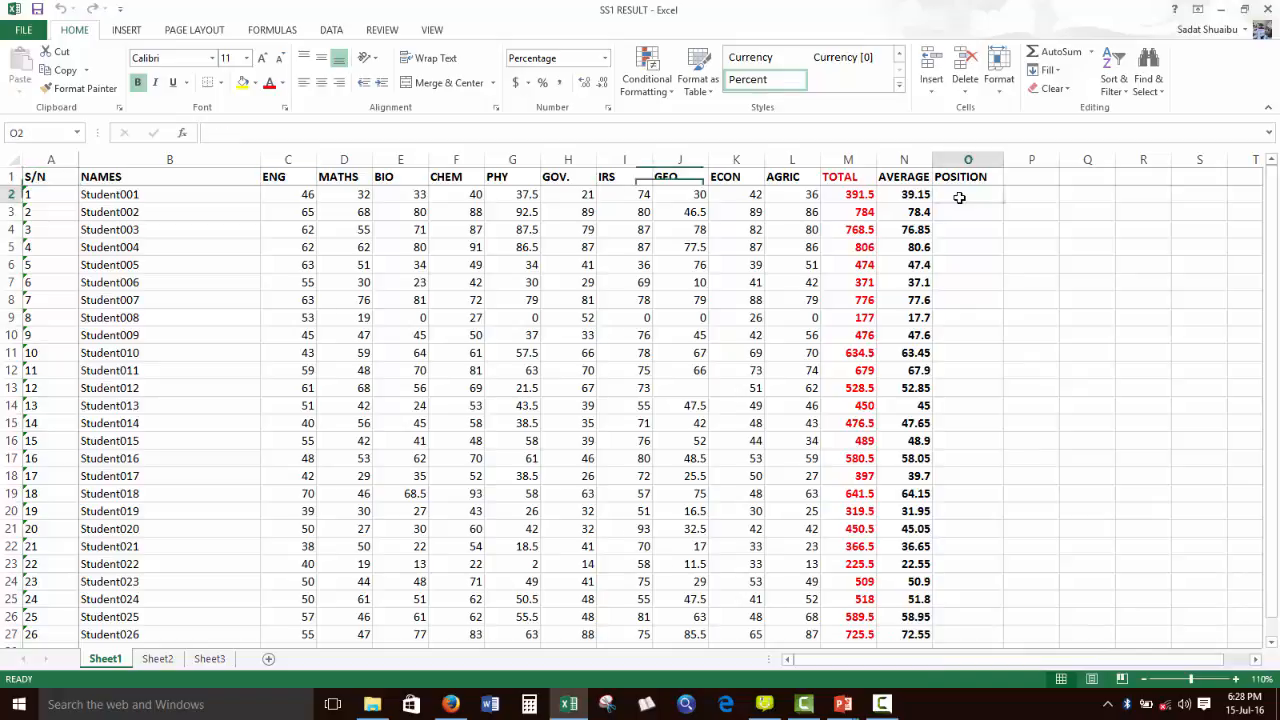
Step: Clear the existing TOTAL and AVERAGE values for all students in M2:N27
click(846, 190)
key(shift+Right)
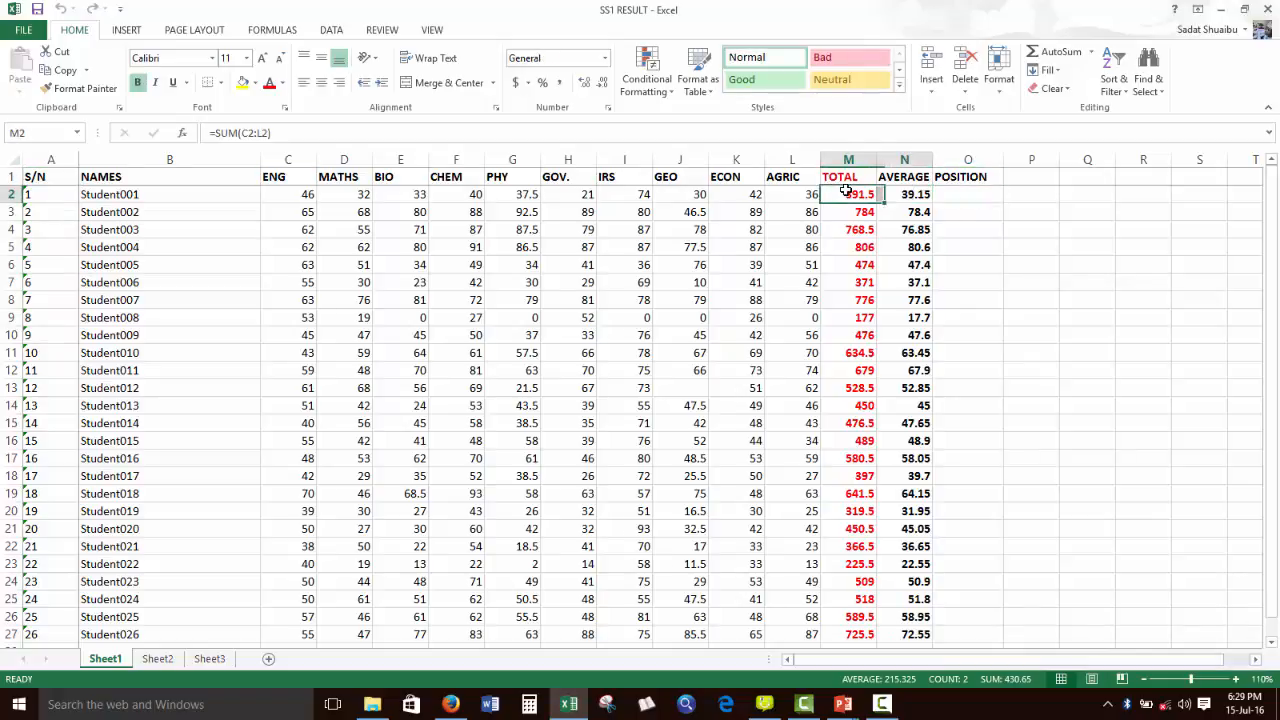
key(shift+Down)
key(shift+Down)
key(shift+Down)
key(shift+Down)
key(shift+Down)
key(shift+Down)
key(shift+Down)
key(shift+Down)
key(shift+Down)
key(shift+Down)
key(shift+Down)
key(shift+Down)
key(shift+Down)
key(shift+Down)
key(shift+Down)
key(shift+Down)
key(shift+Down)
key(shift+Down)
key(shift+Down)
key(shift+Down)
key(shift+Down)
key(shift+Down)
key(shift+Down)
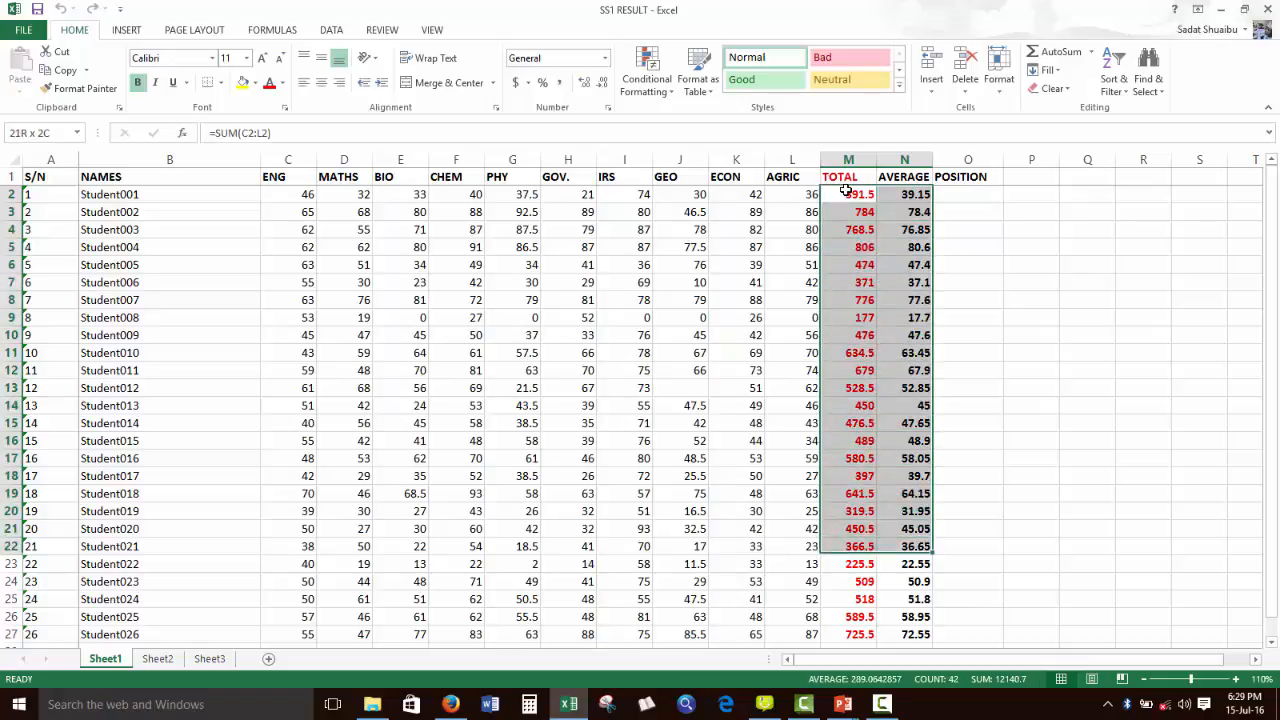
key(Delete)
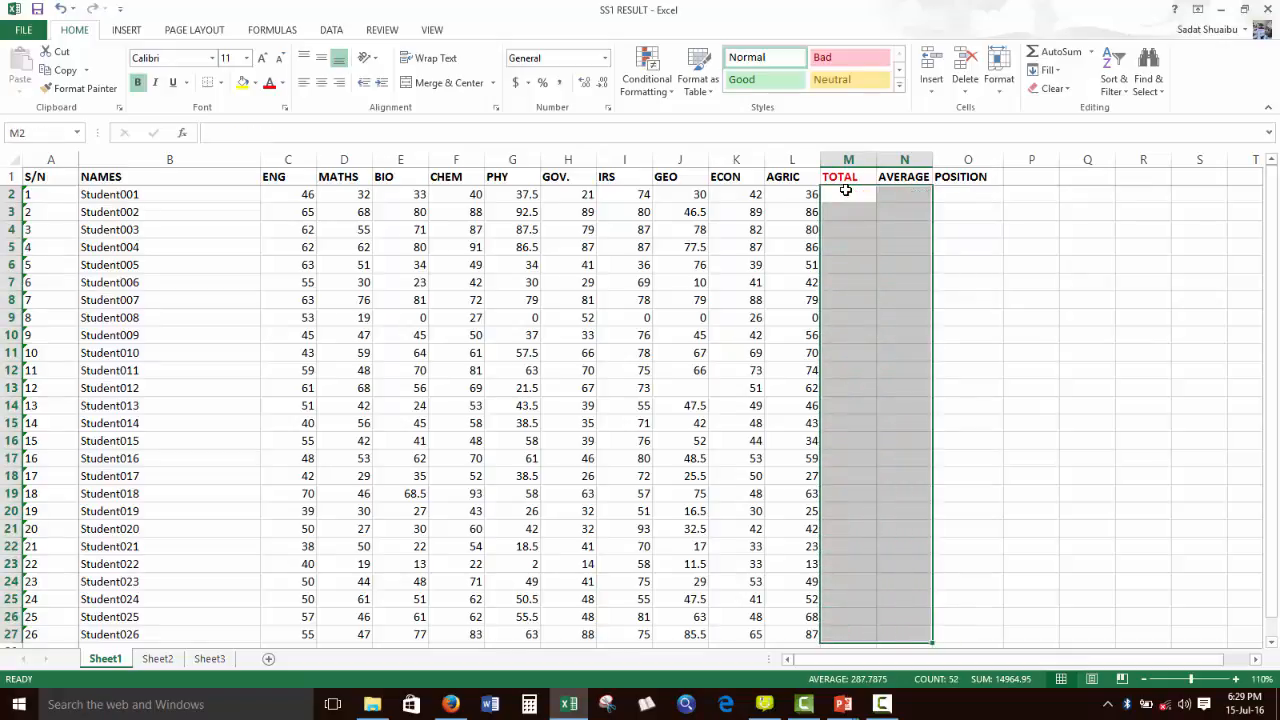
key(shift+Up)
key(shift+Up)
key(shift+Up)
key(shift+Up)
key(shift+Up)
key(shift+Up)
click(846, 190)
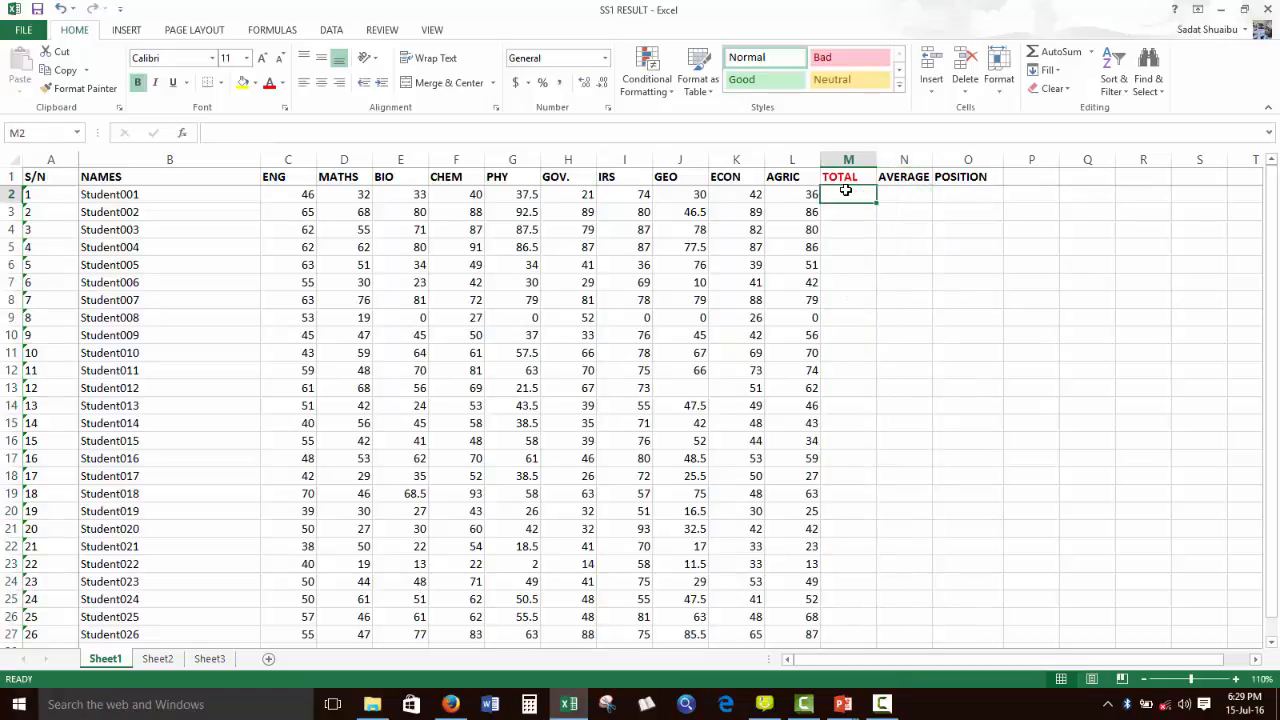
key(Right)
key(Right)
key(Left)
key(Left)
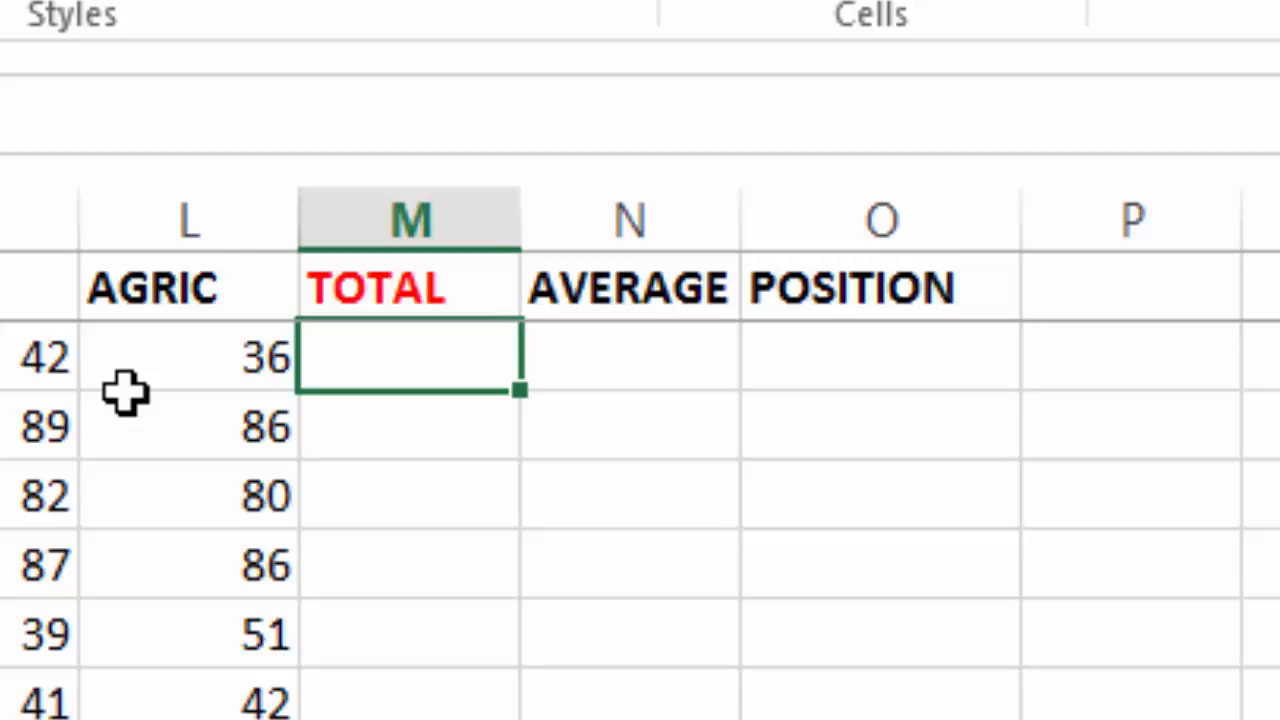
Step: Enter =sum(c2:l2) in M2 and fill it down the TOTAL column to row 27
text(=)
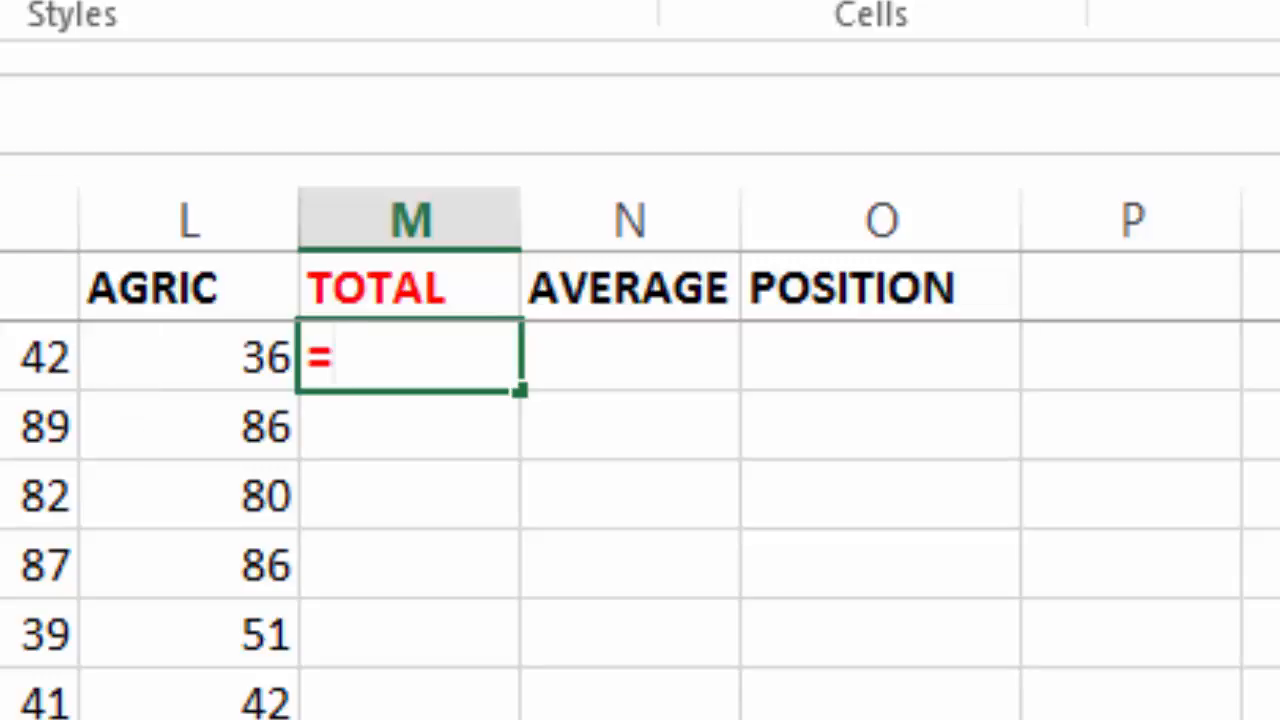
text(sum)
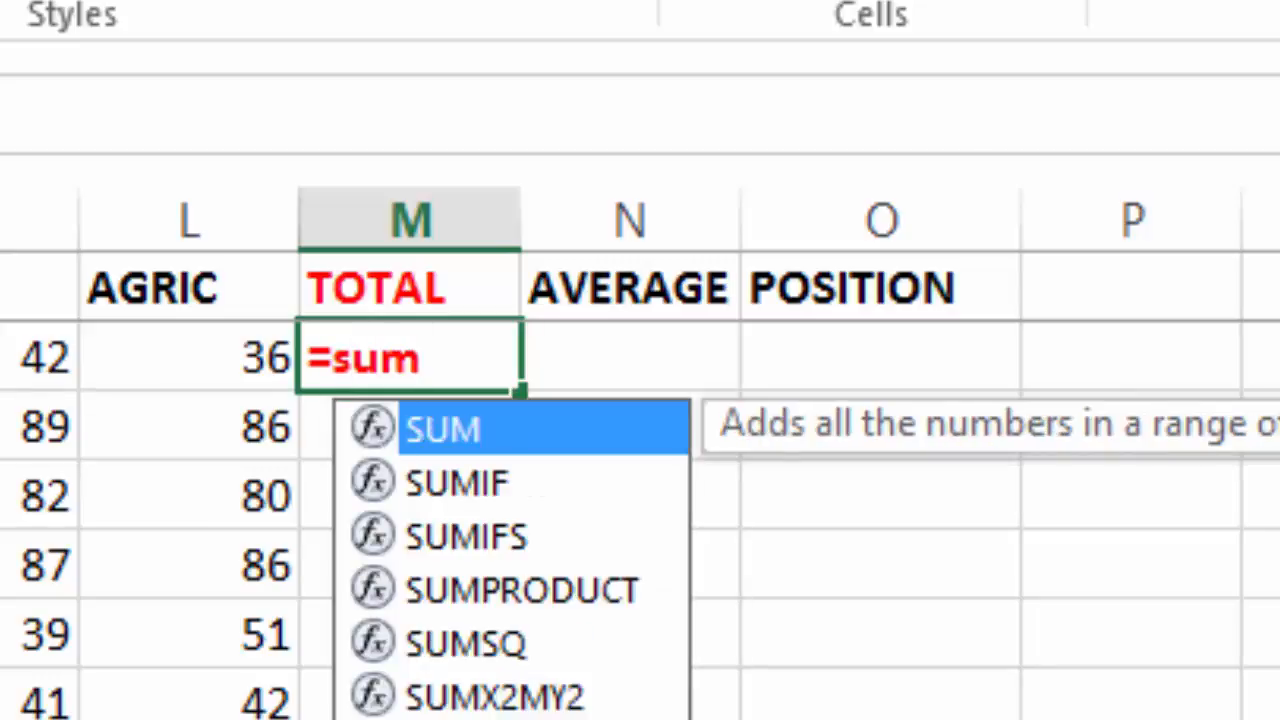
text(()
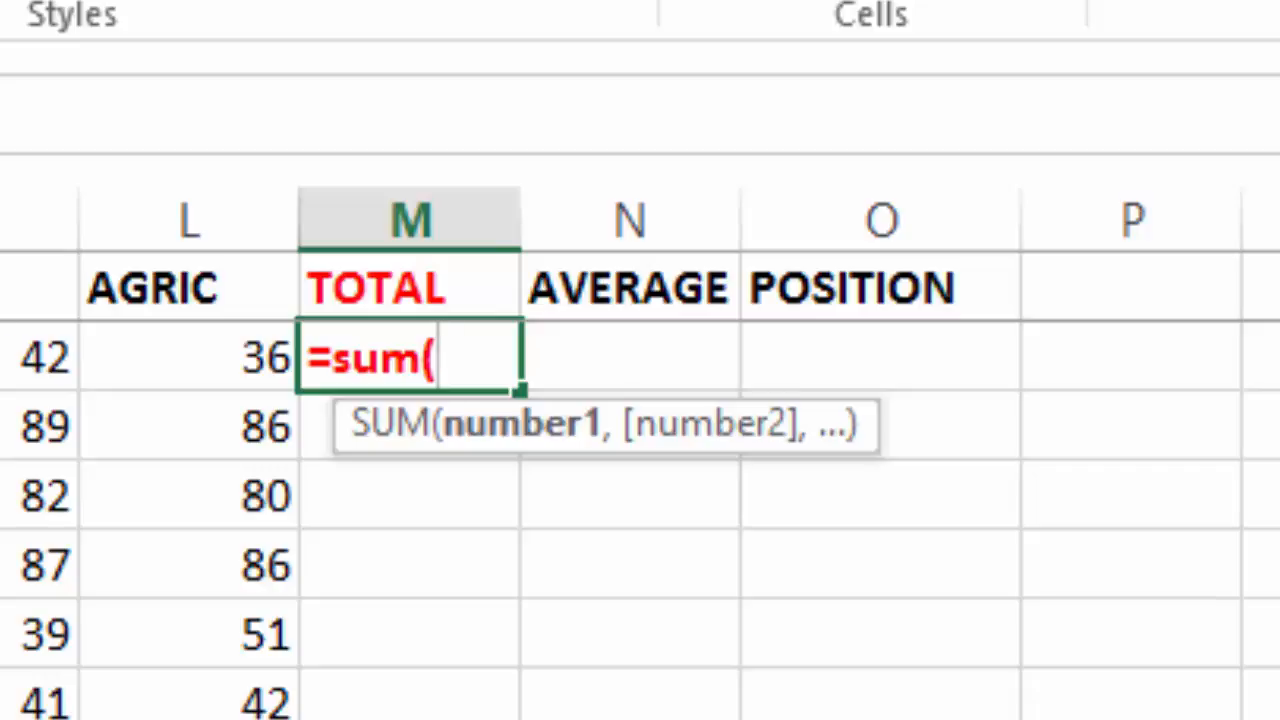
text(C2)
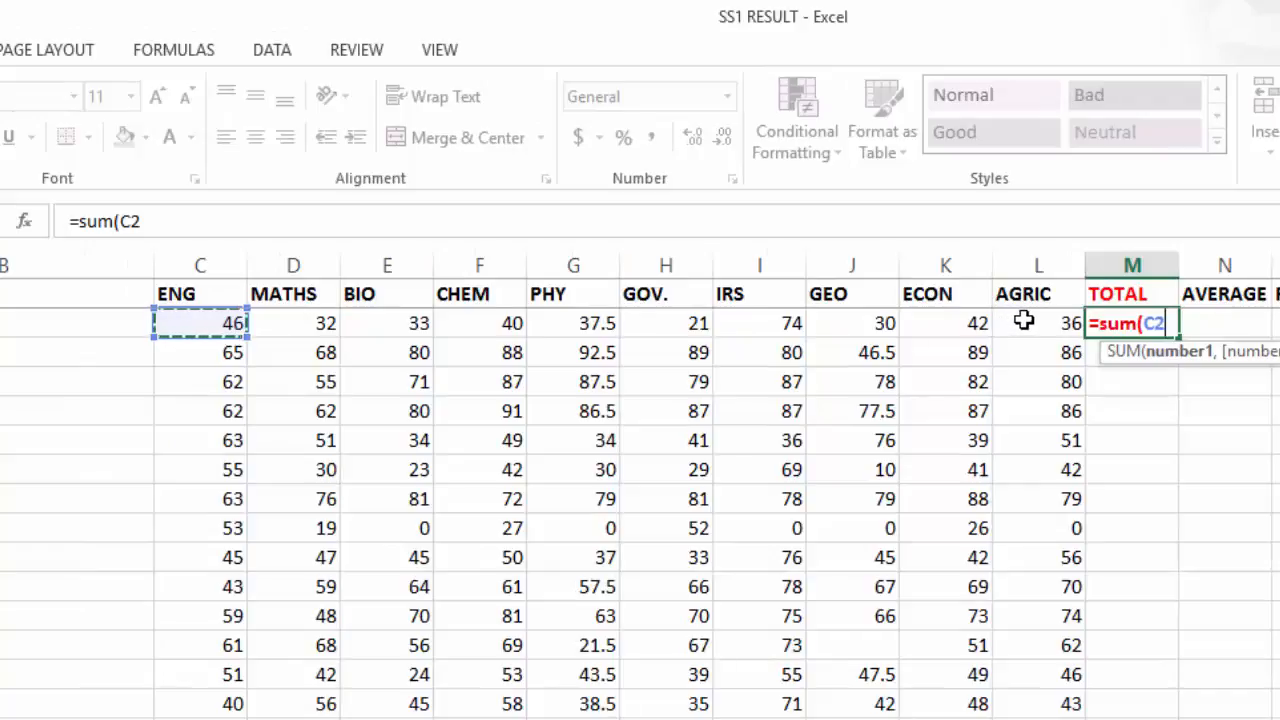
click(1024, 321)
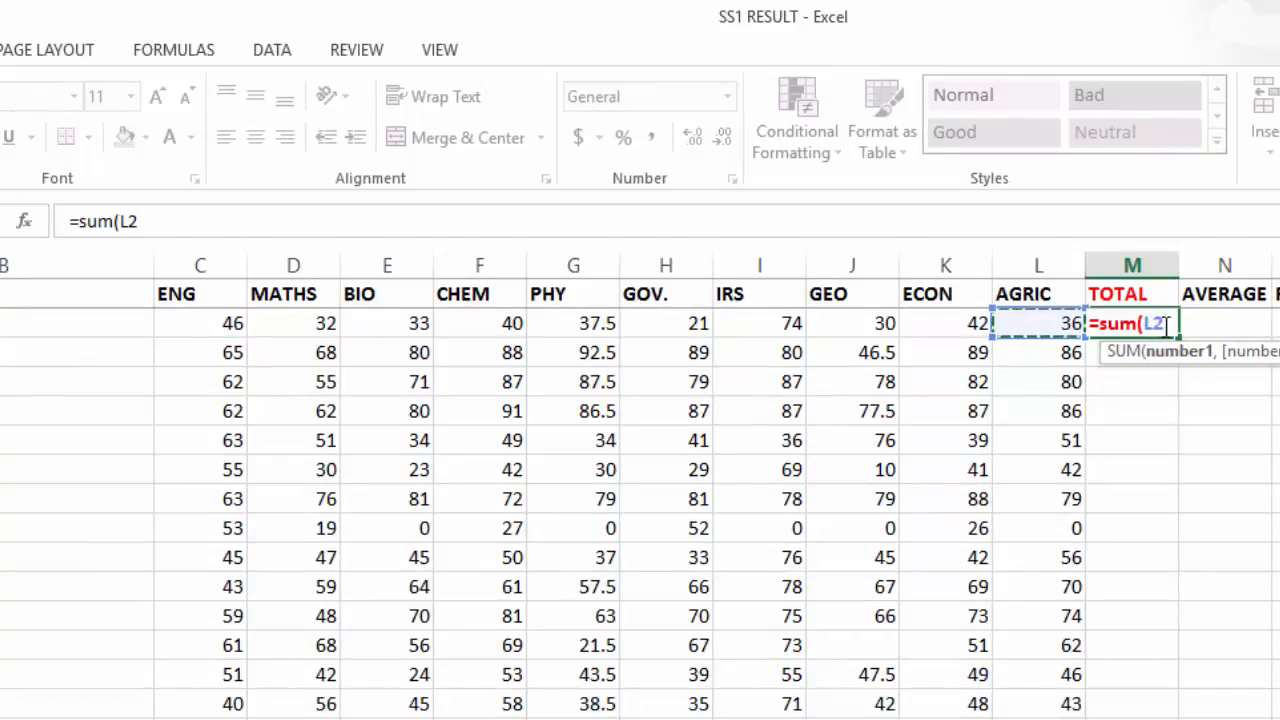
drag(1166, 323, 1146, 323)
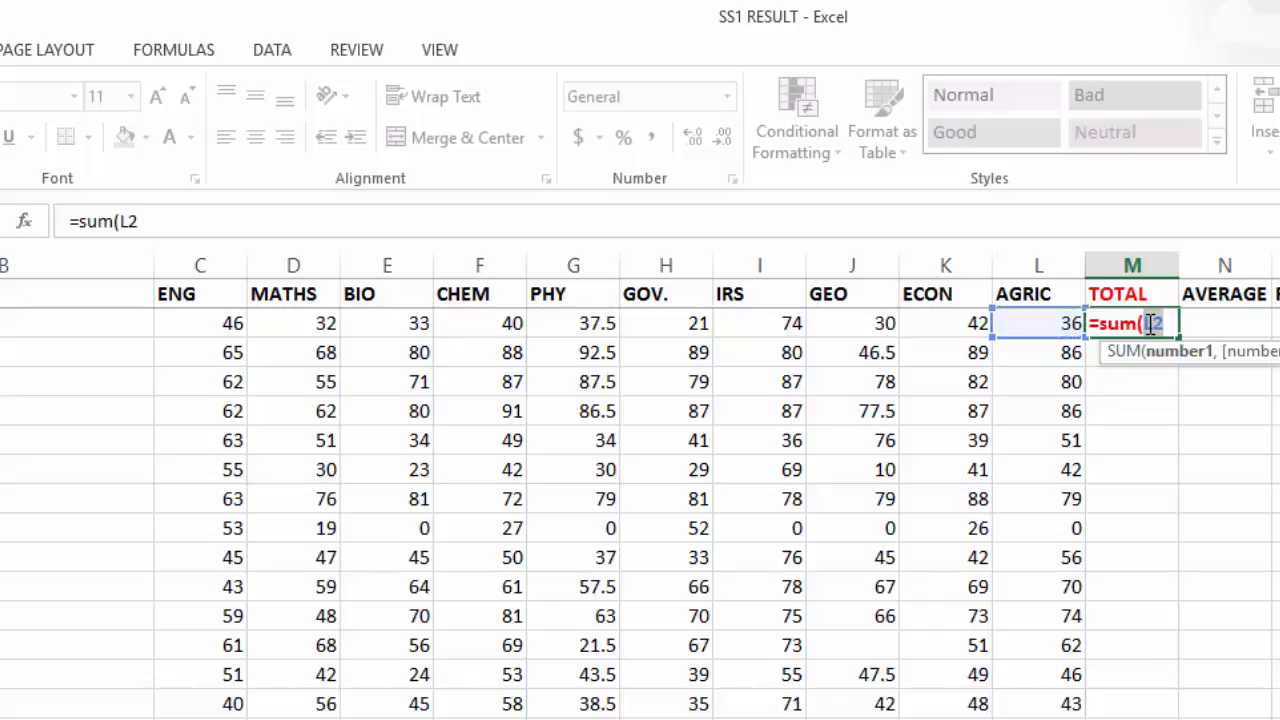
text(c2)
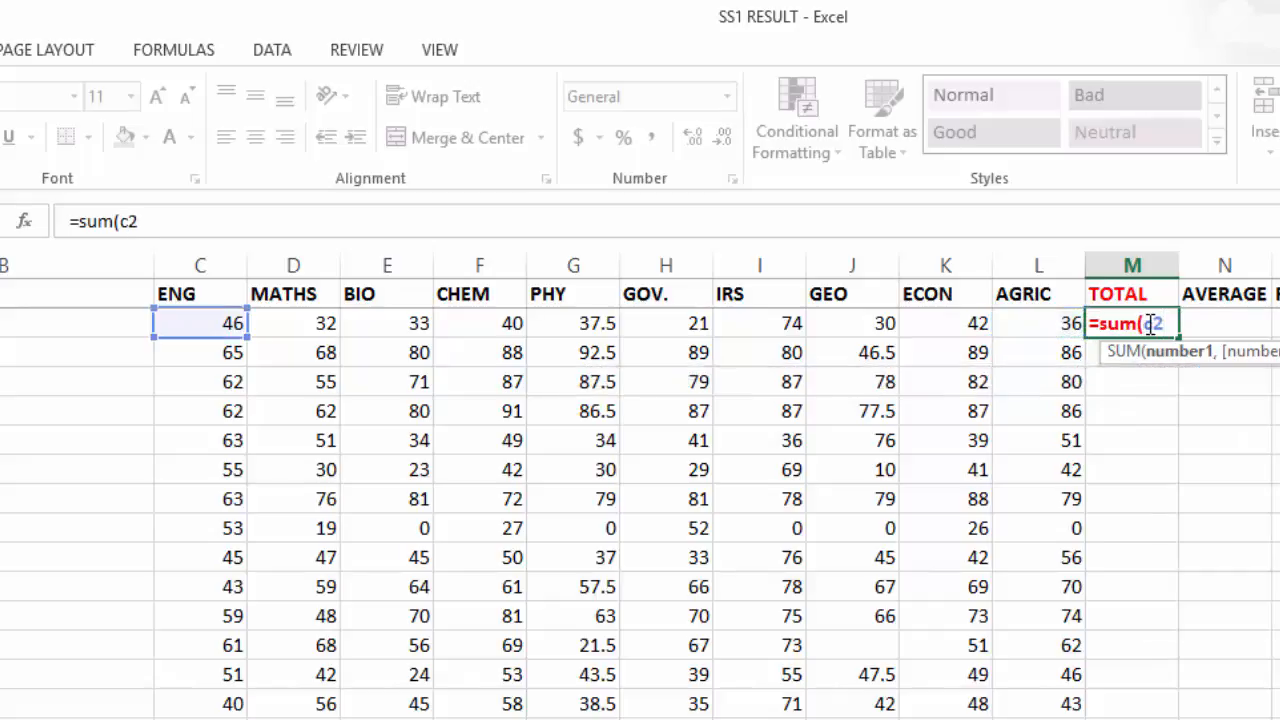
text(:l2)
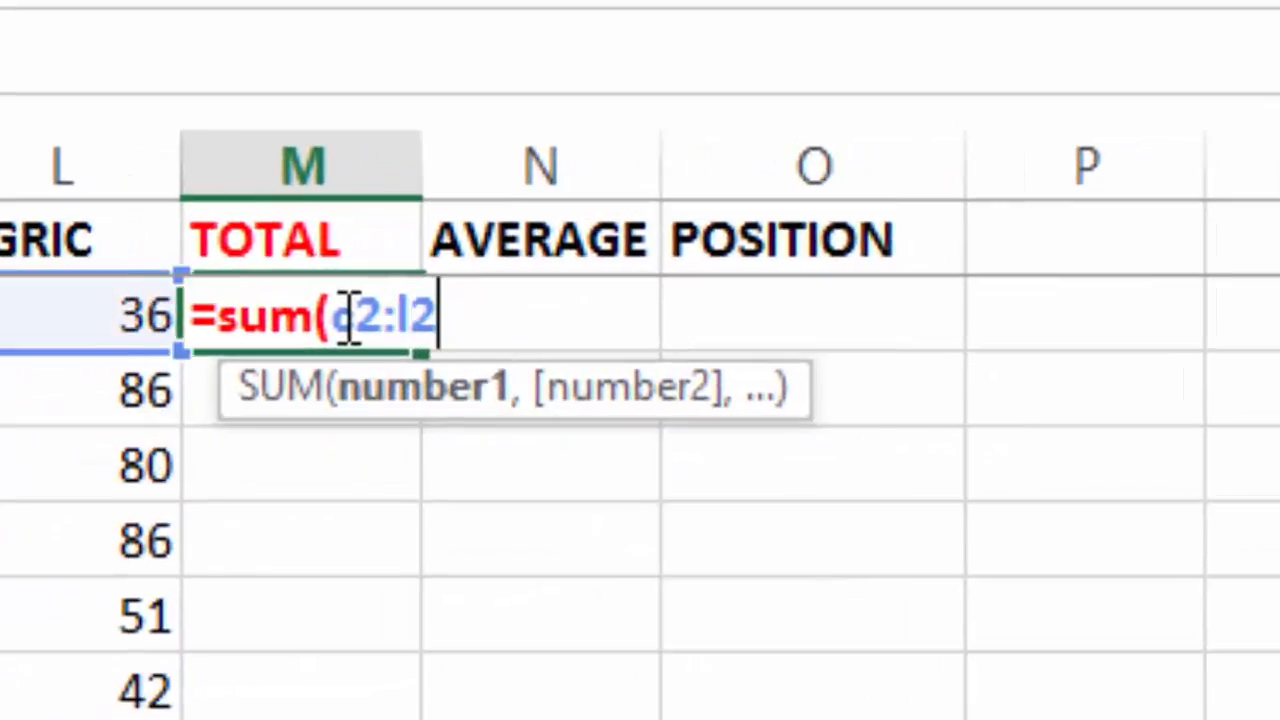
text())
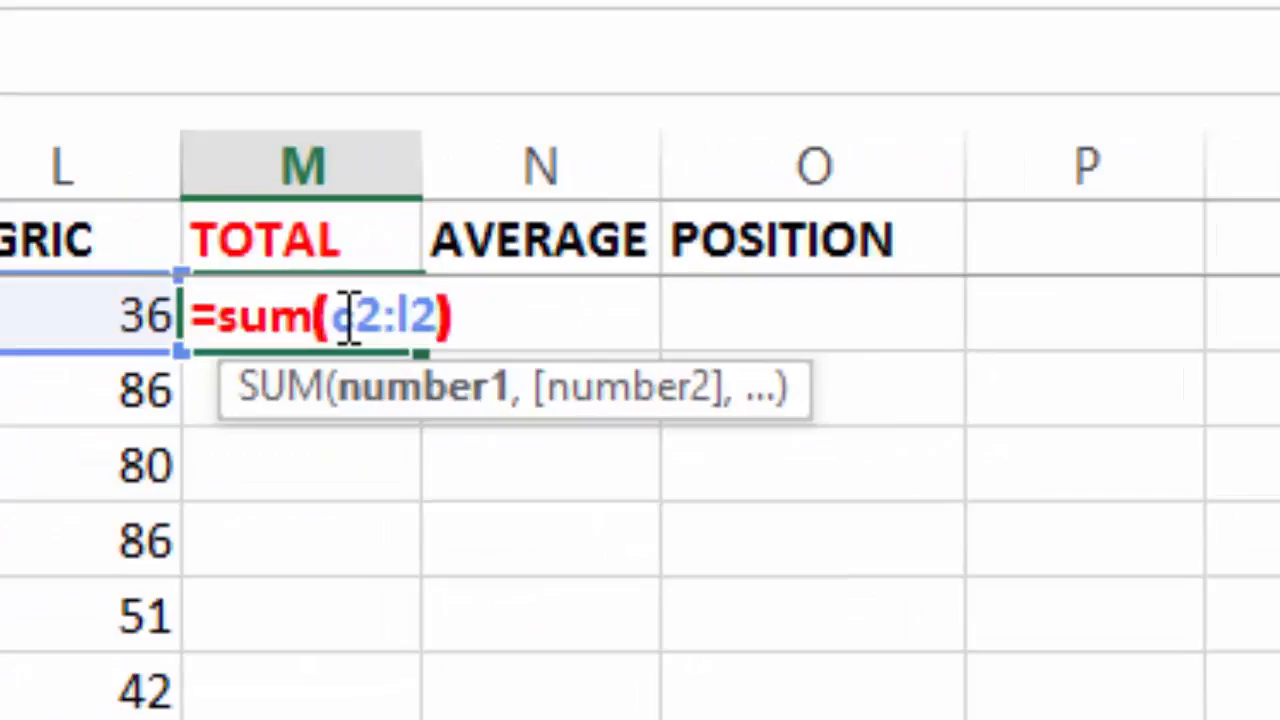
key(Return)
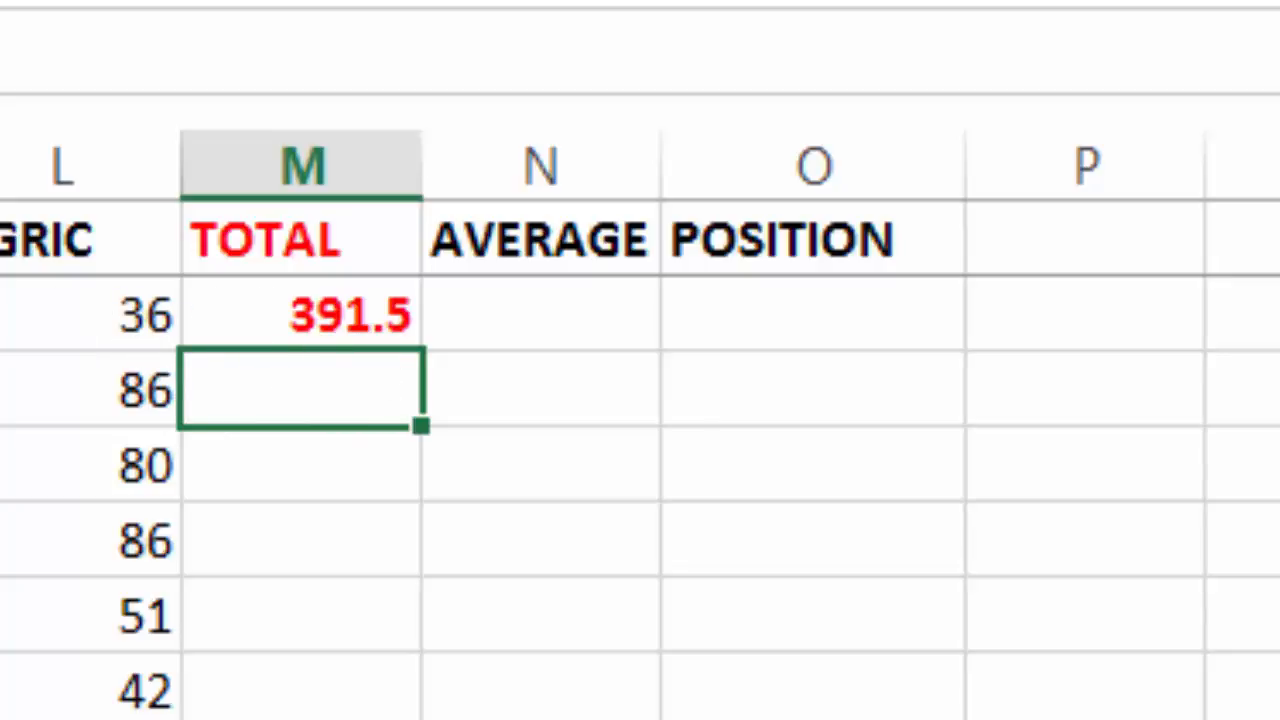
click(303, 313)
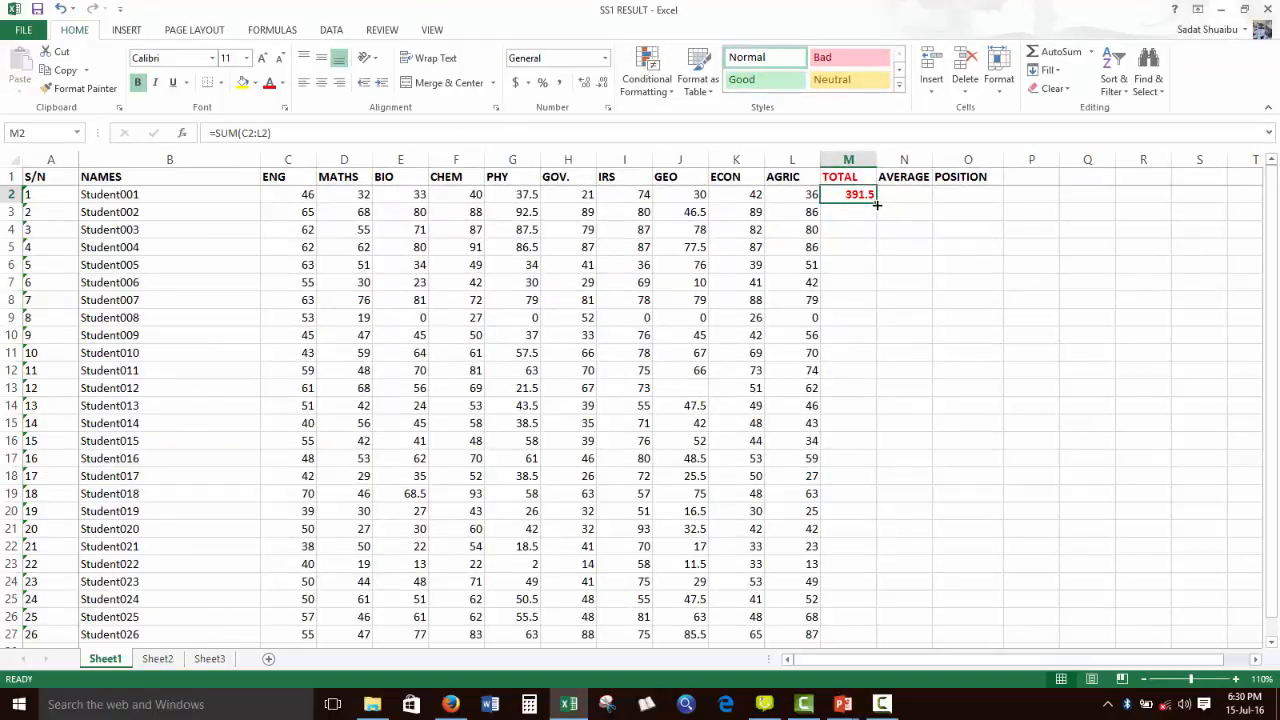
double_click(877, 204)
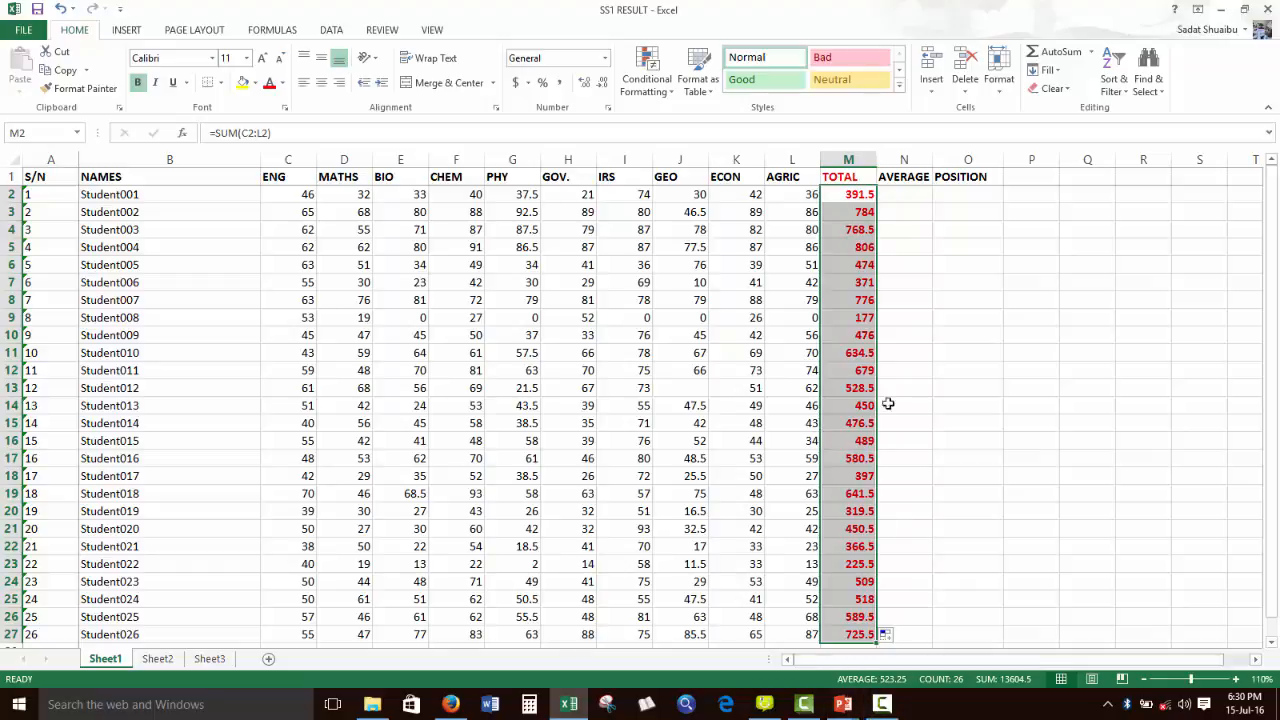
Step: Enter =average(c2:l2) in N2 and fill it down the AVERAGE column to row 27
click(912, 194)
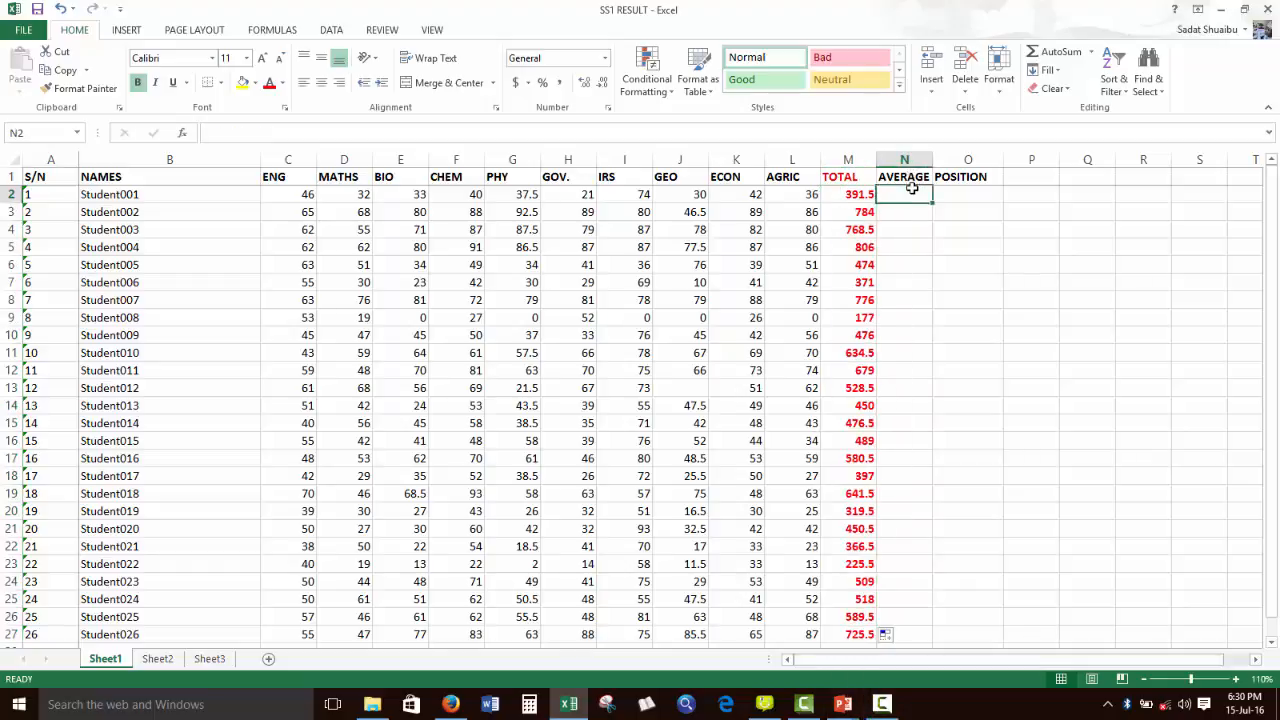
text(=)
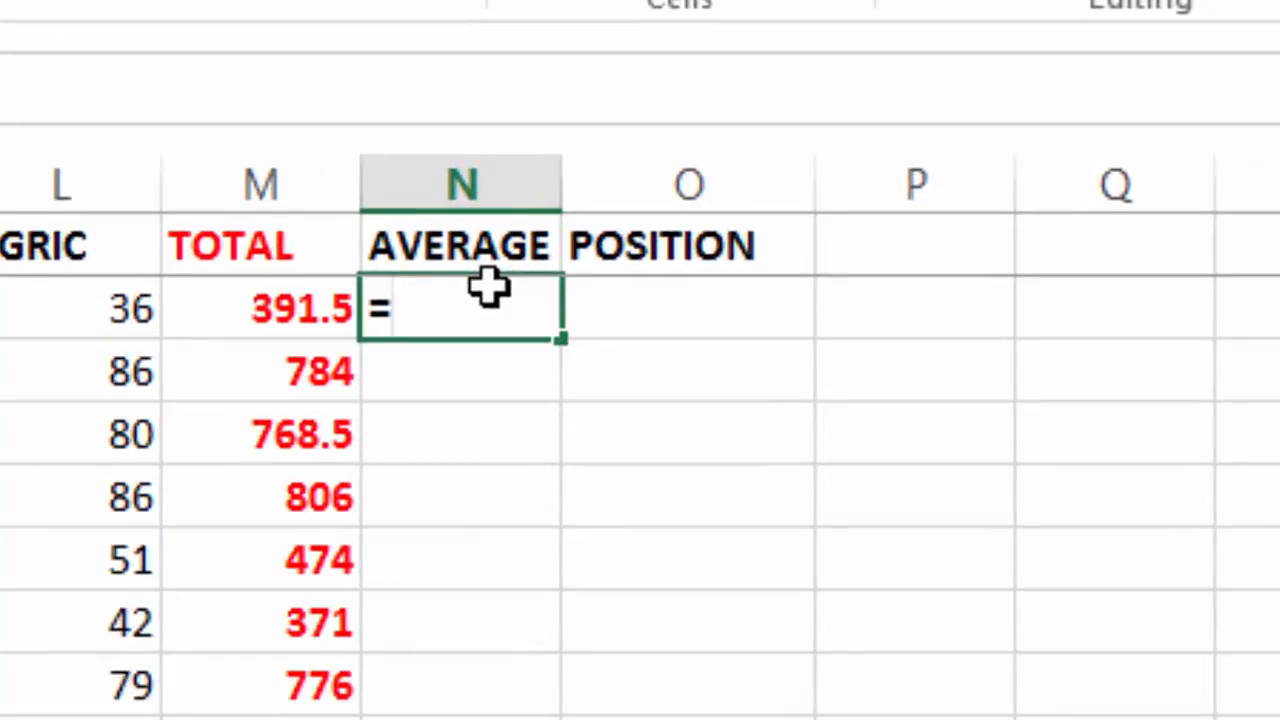
text(ave)
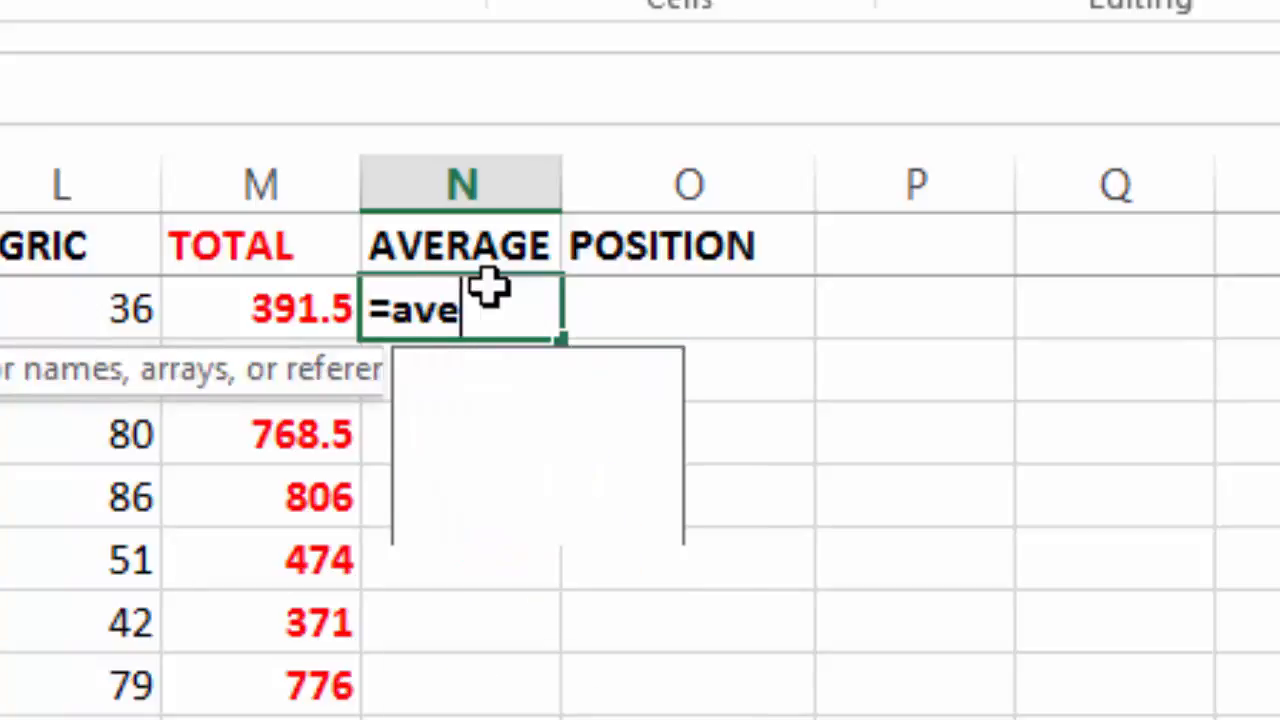
text(ra)
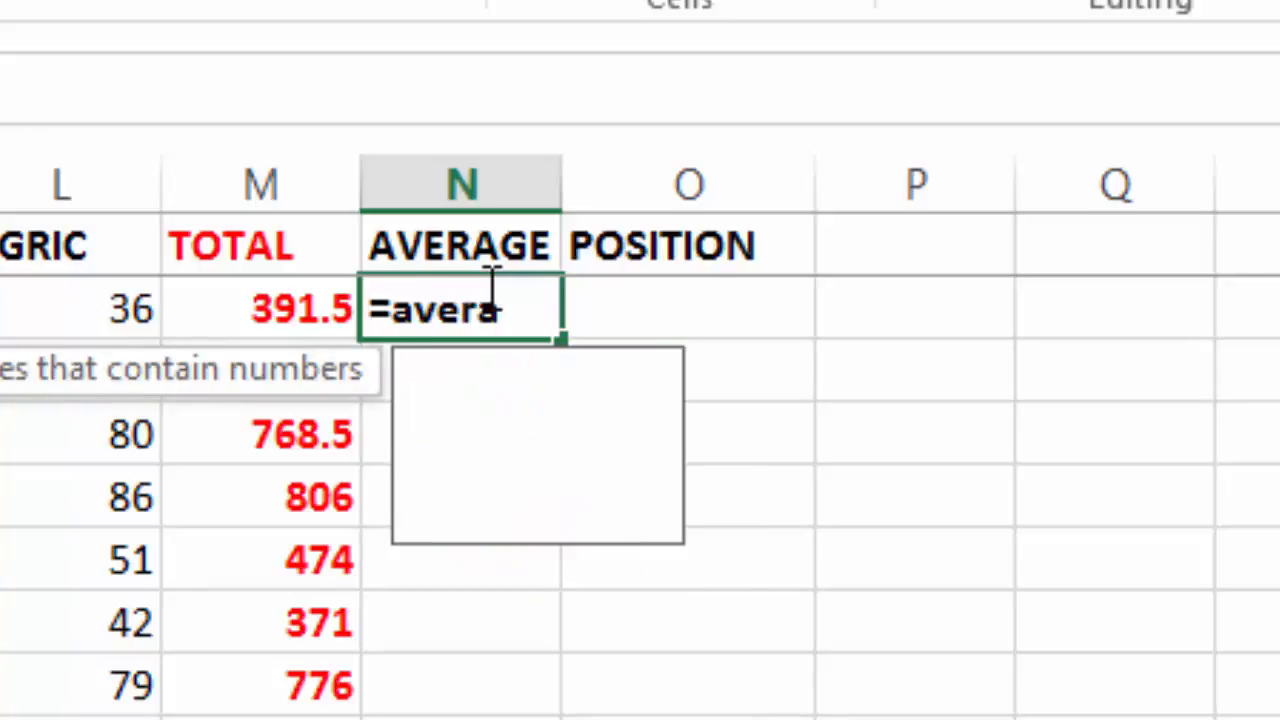
text(ge()
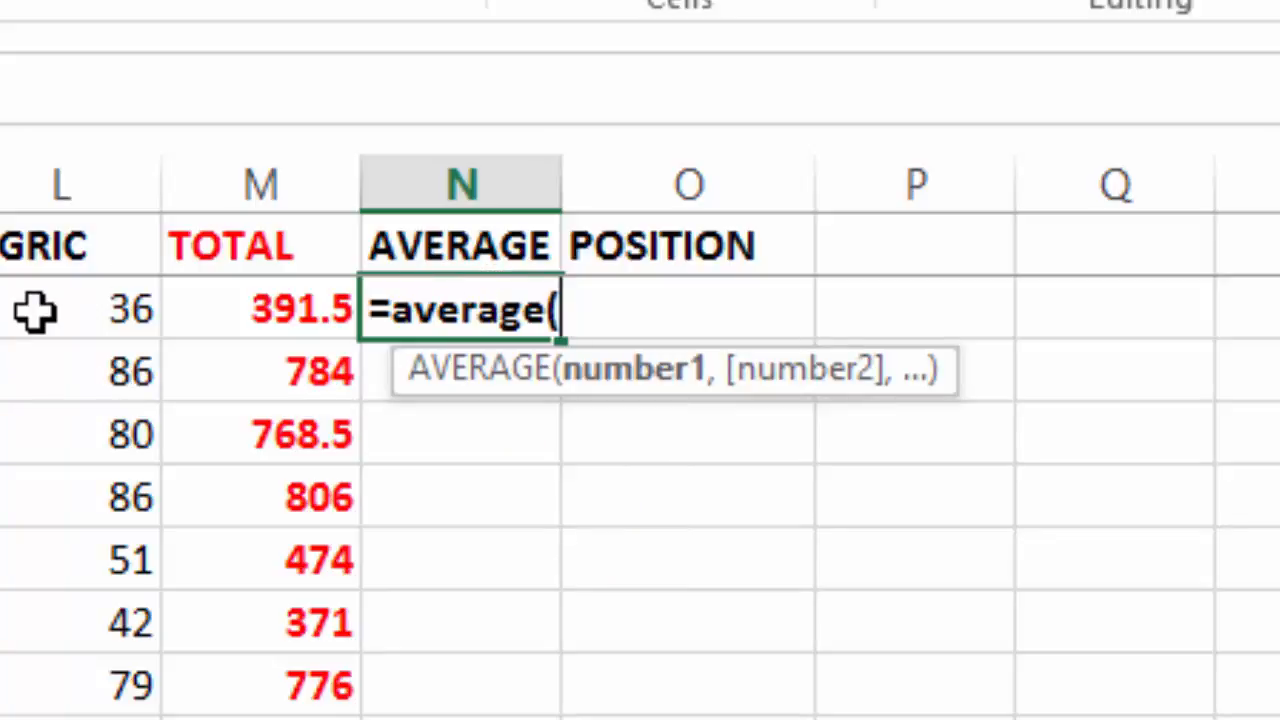
text(c2)
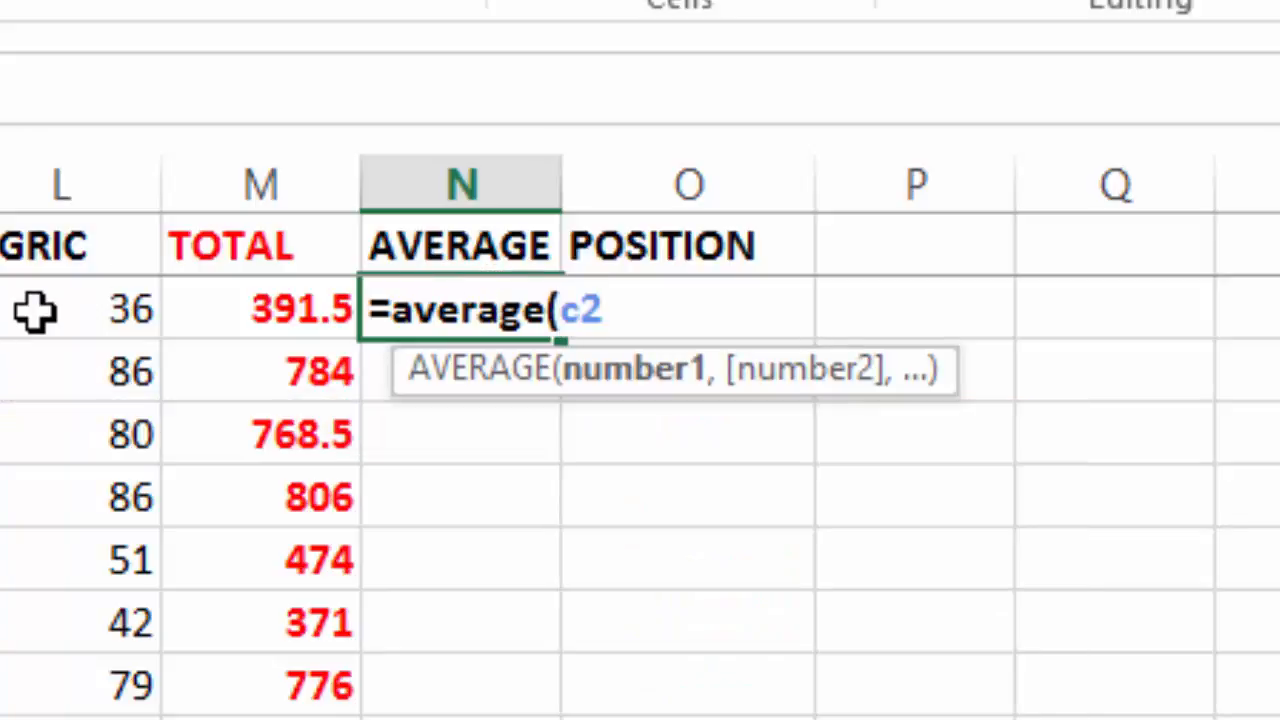
text(:l2))
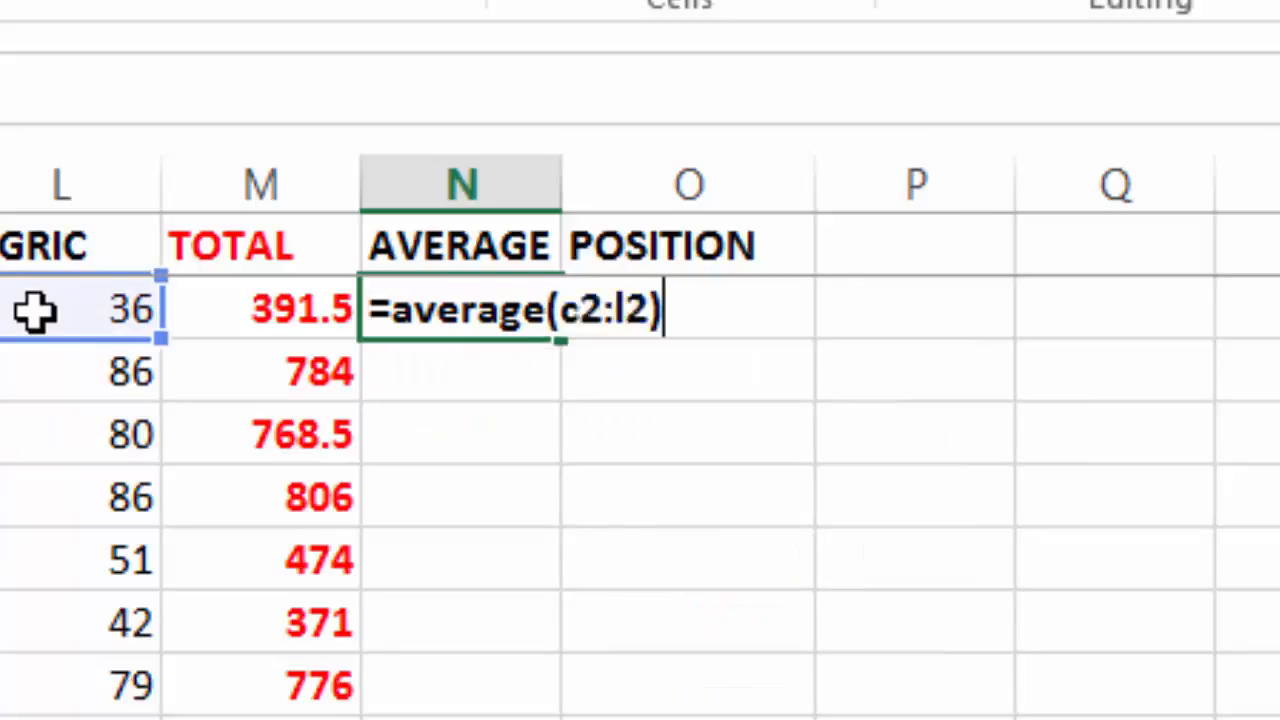
key(Return)
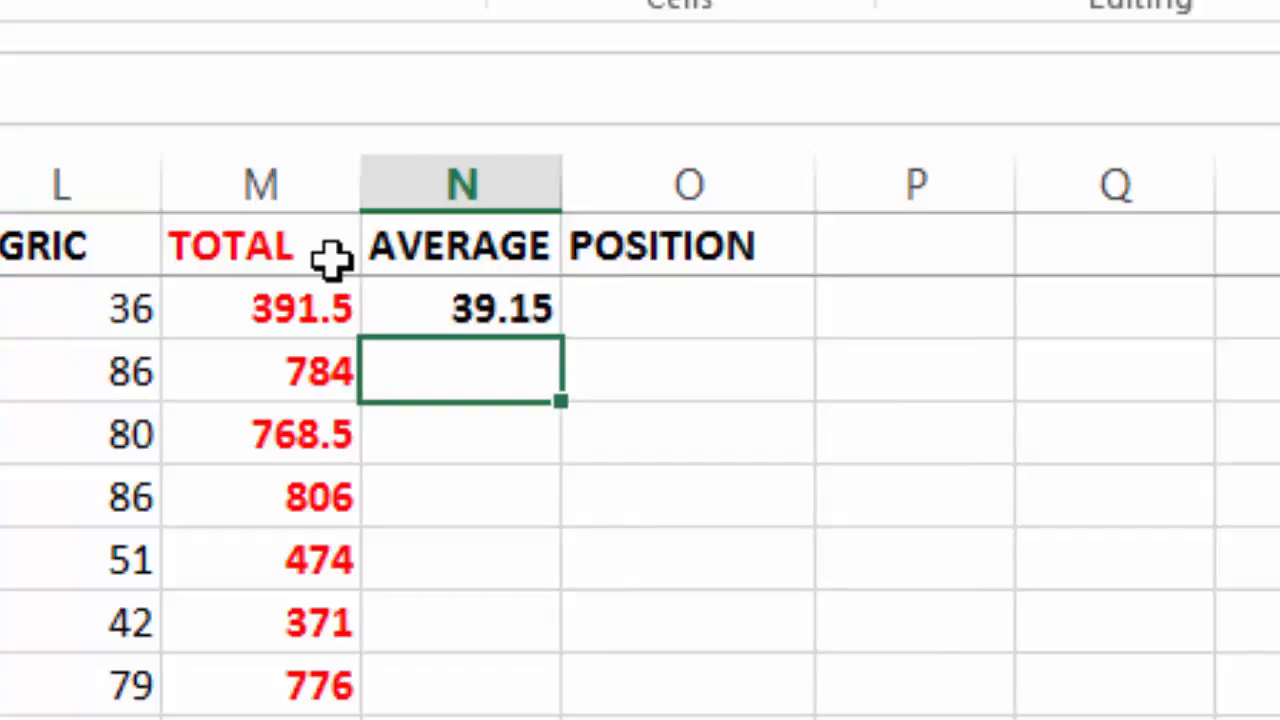
click(515, 315)
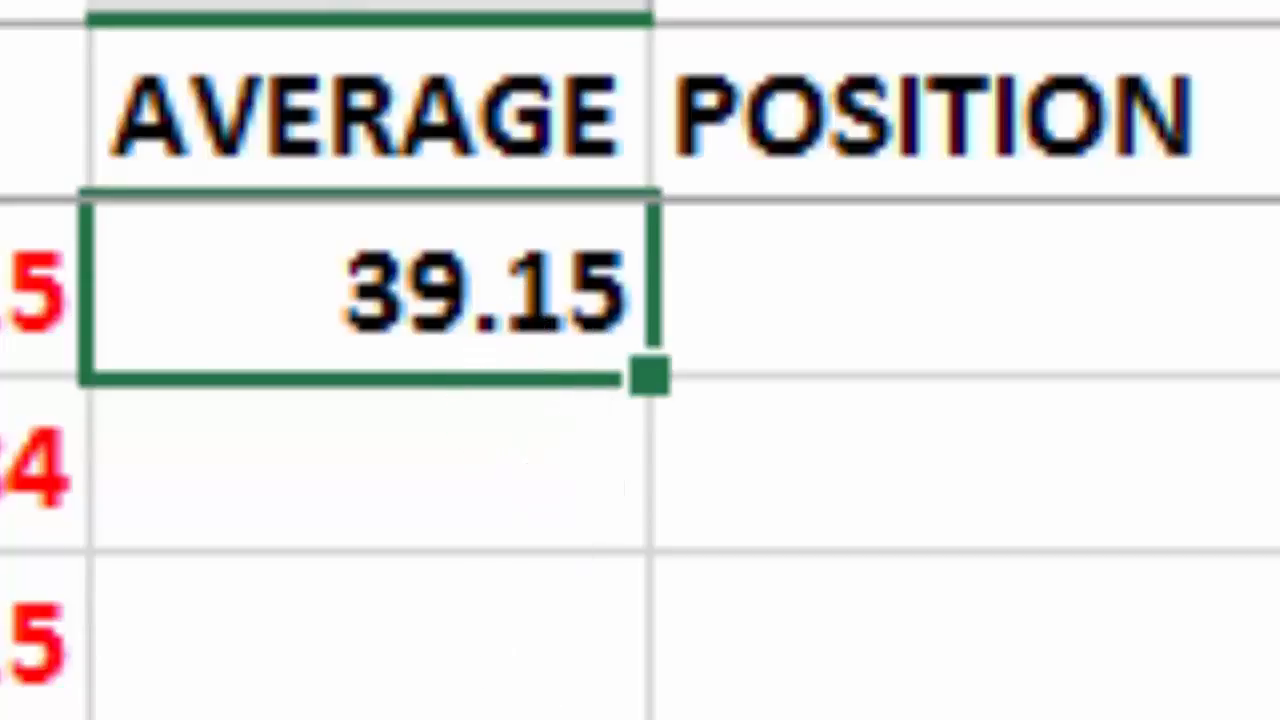
double_click(648, 375)
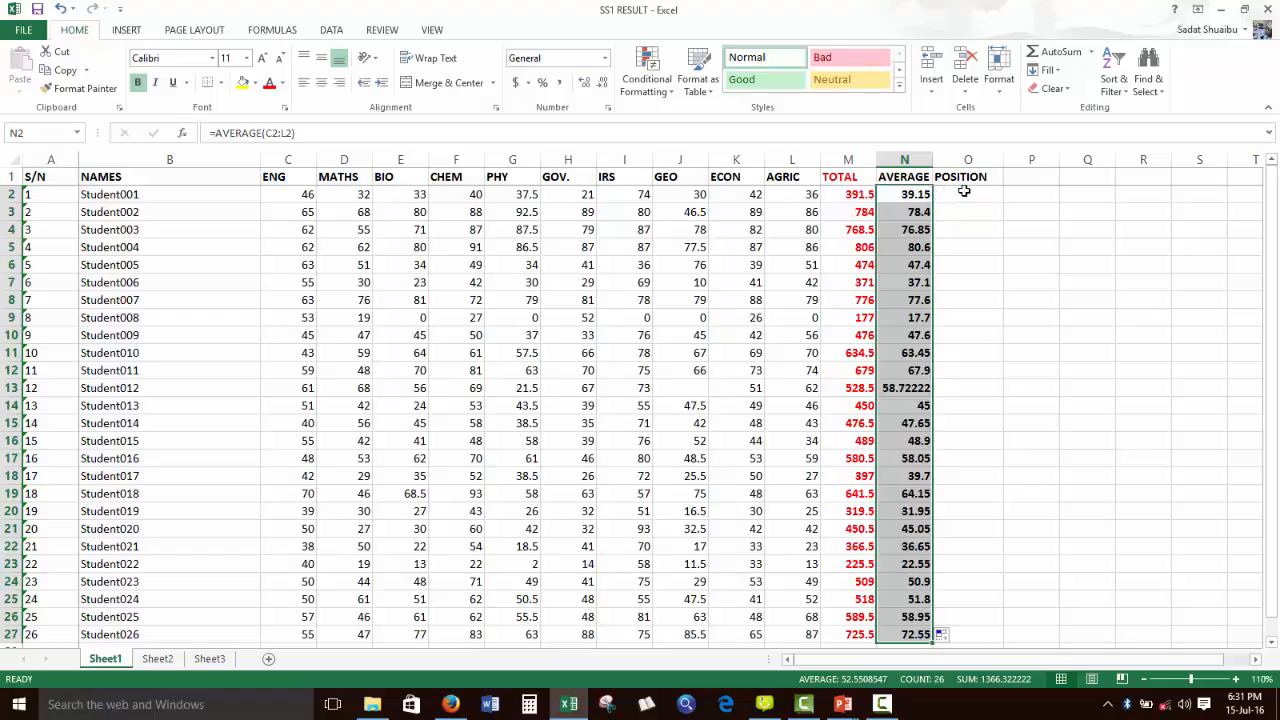
Step: Enter =rank(N2,n2:n27,0) in O2 to rank the first student's average in descending order
click(964, 191)
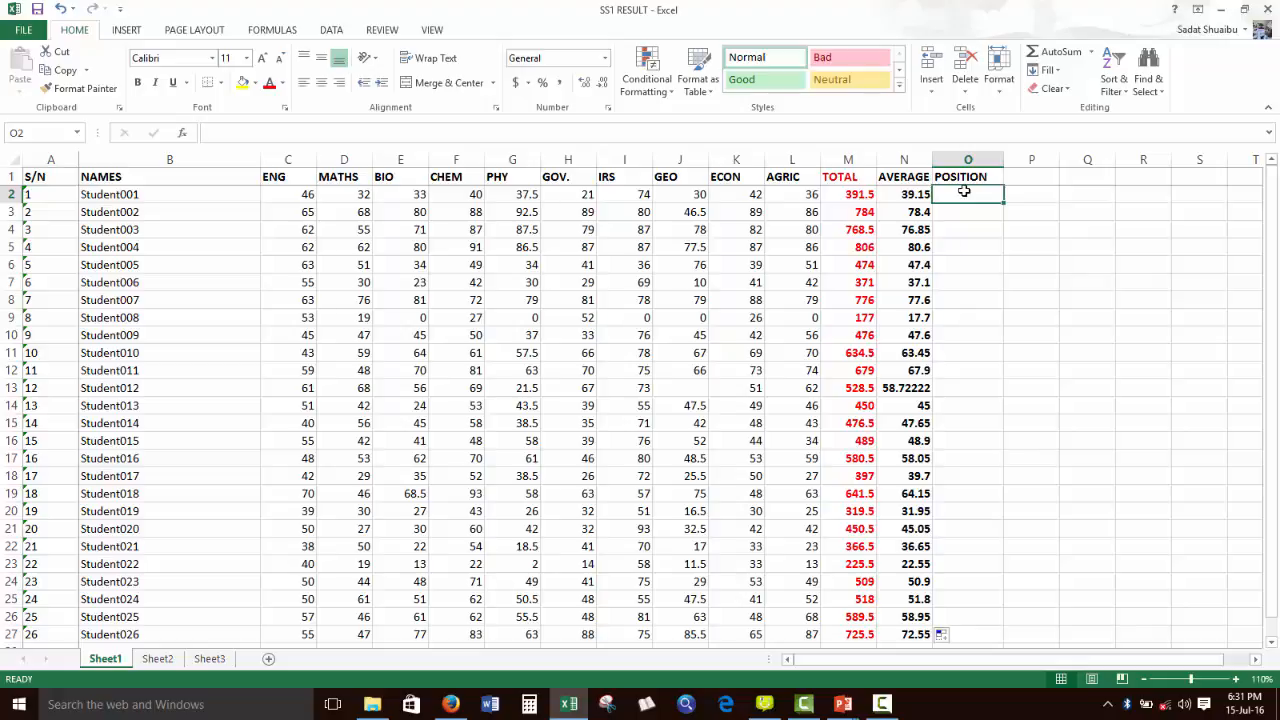
click(1237, 680)
click(1237, 680)
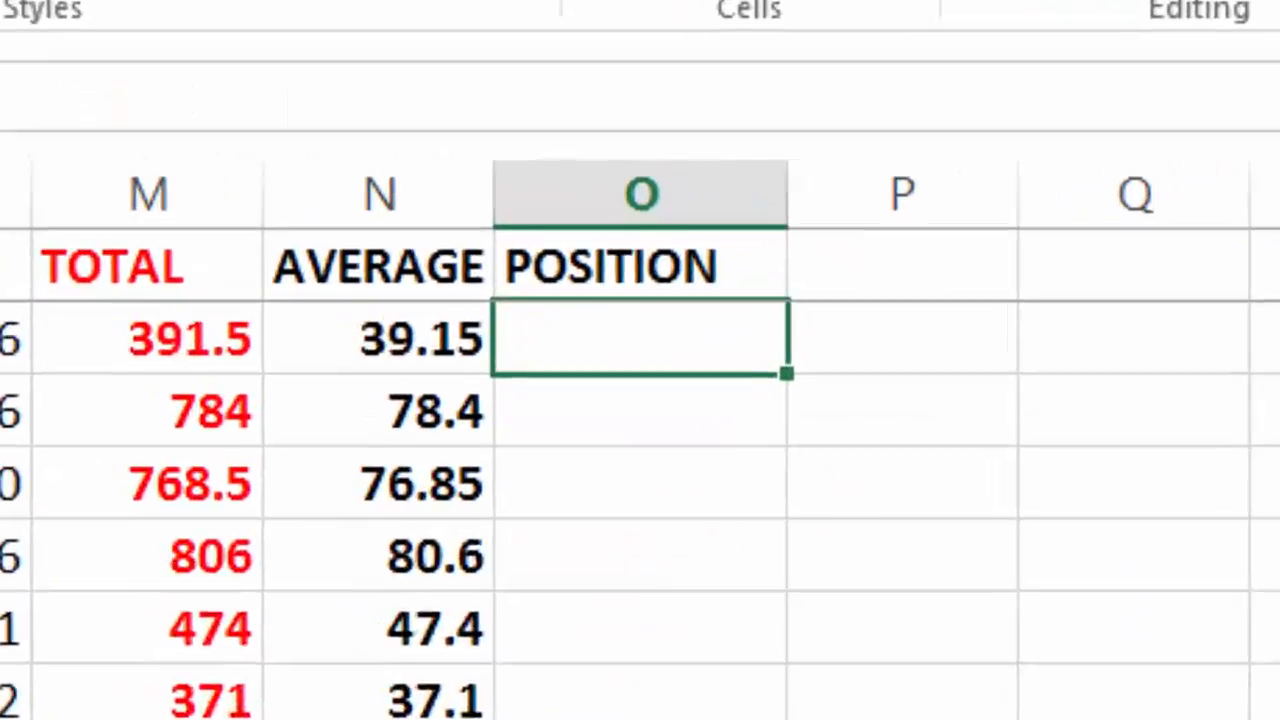
click(571, 411)
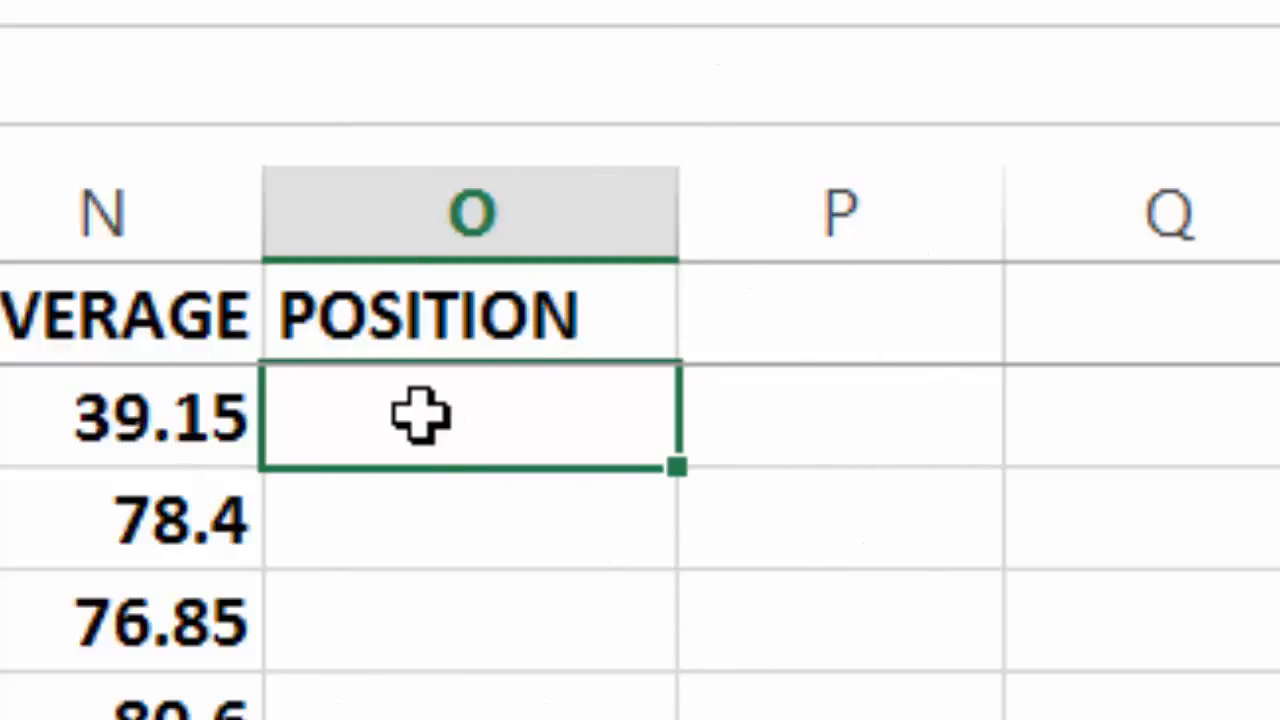
text(=rank()
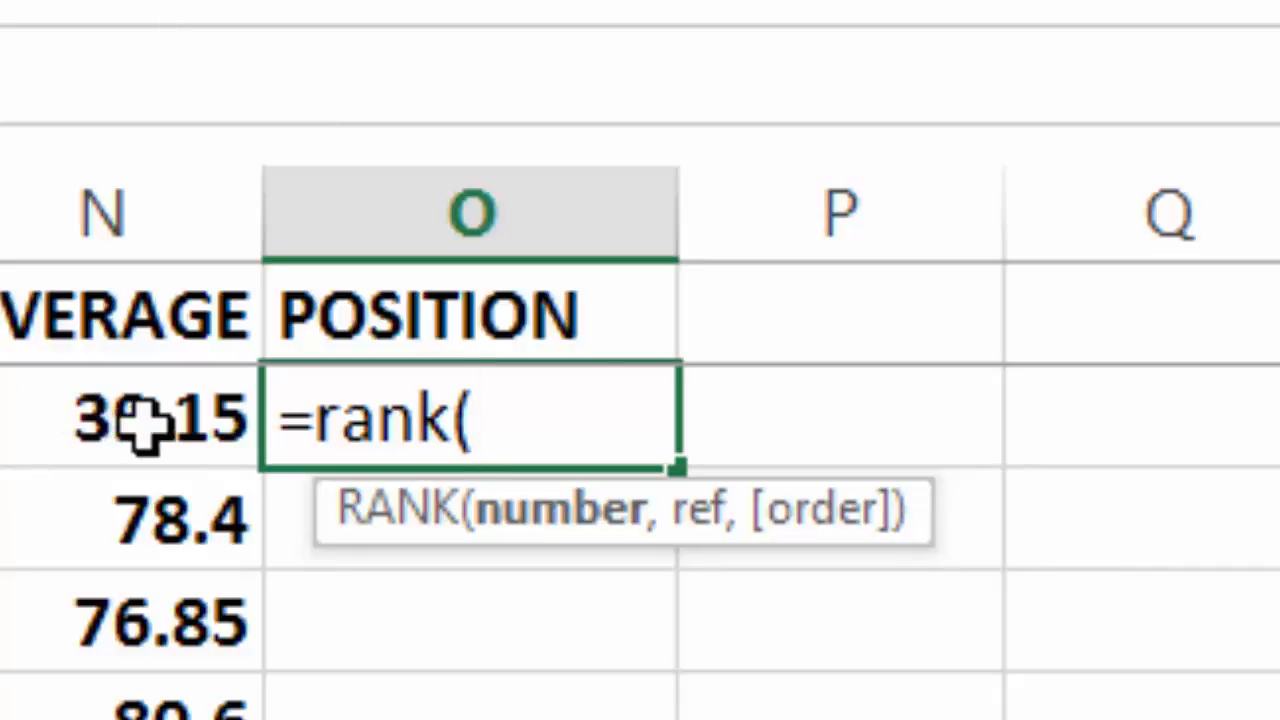
click(52, 425)
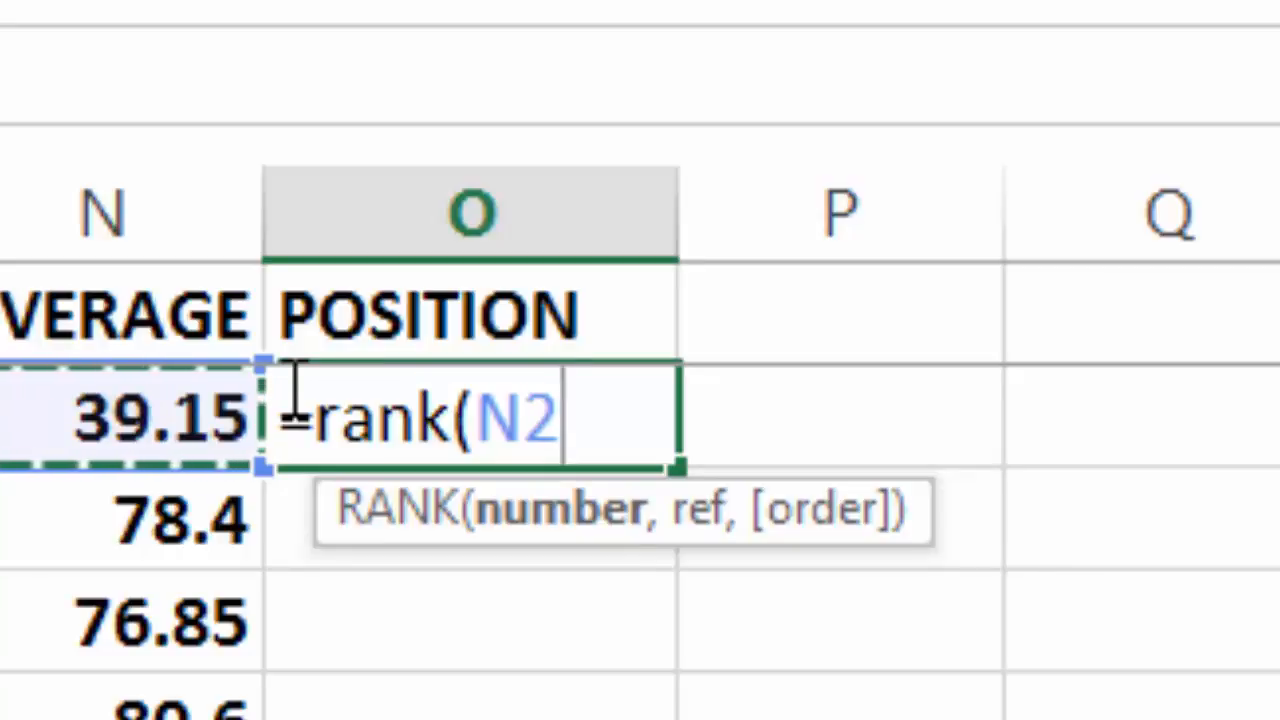
text(,)
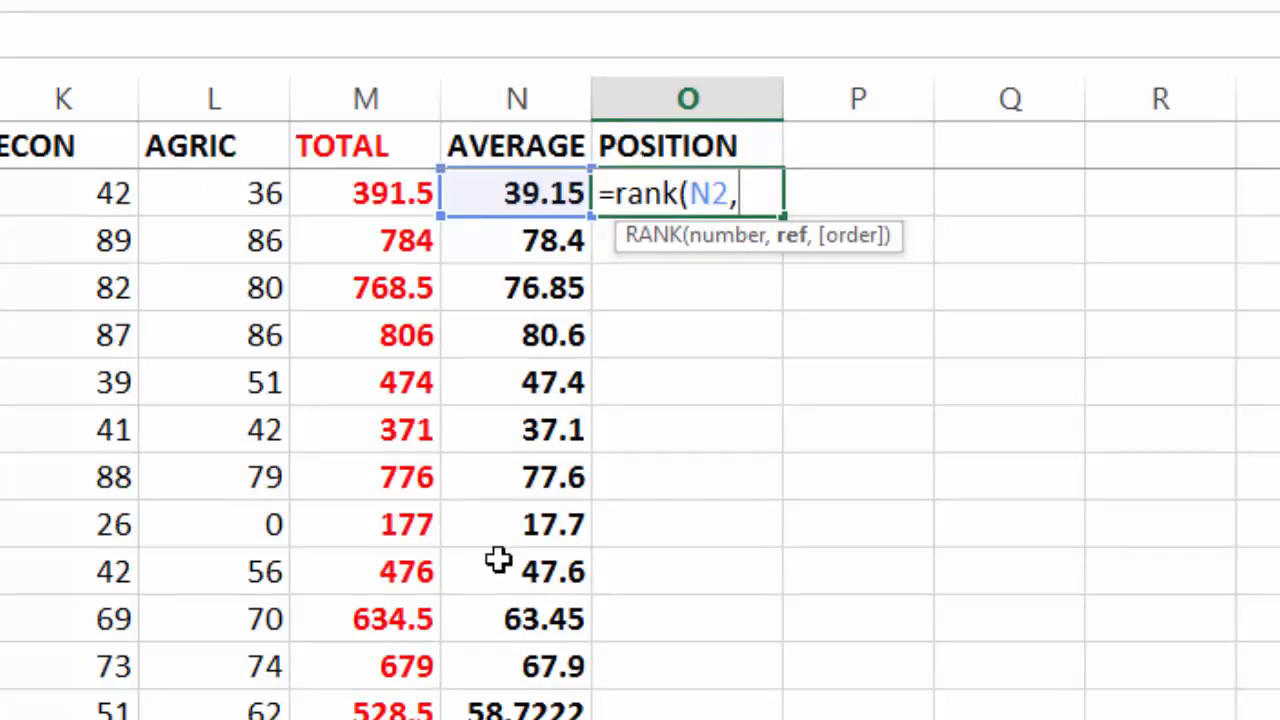
scroll(545, 700, down, 3)
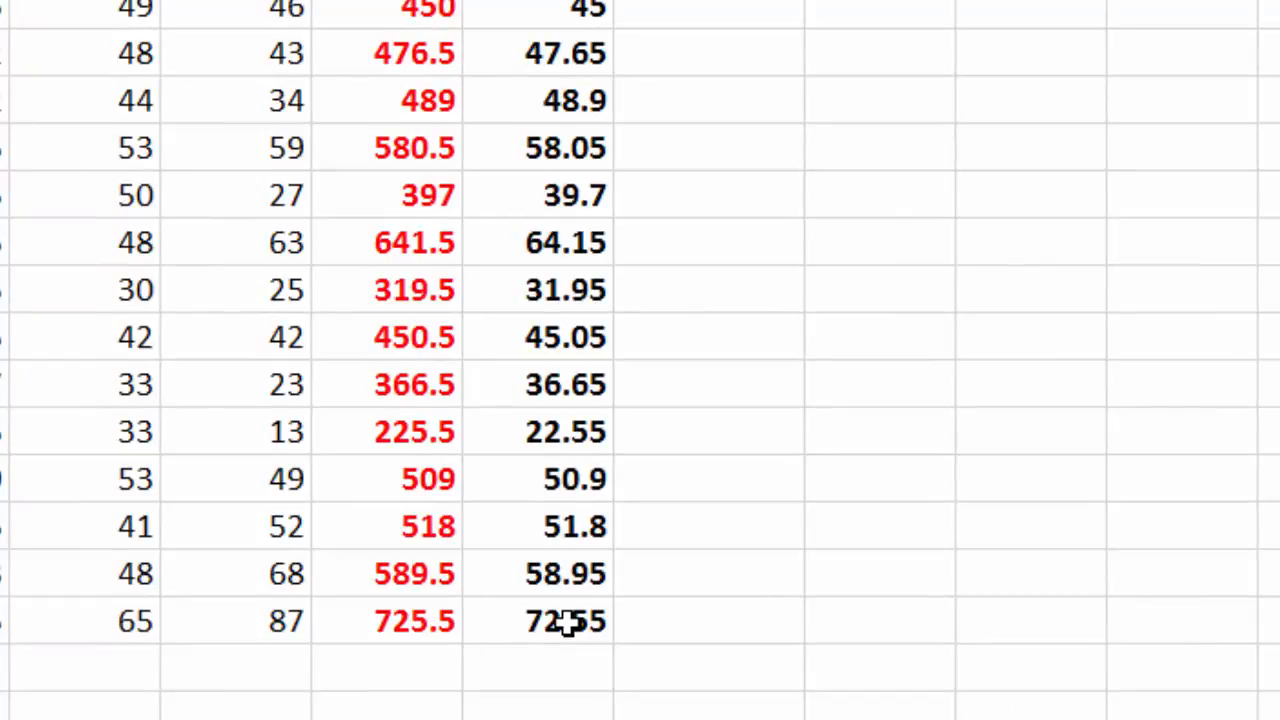
scroll(585, 390, up, 3)
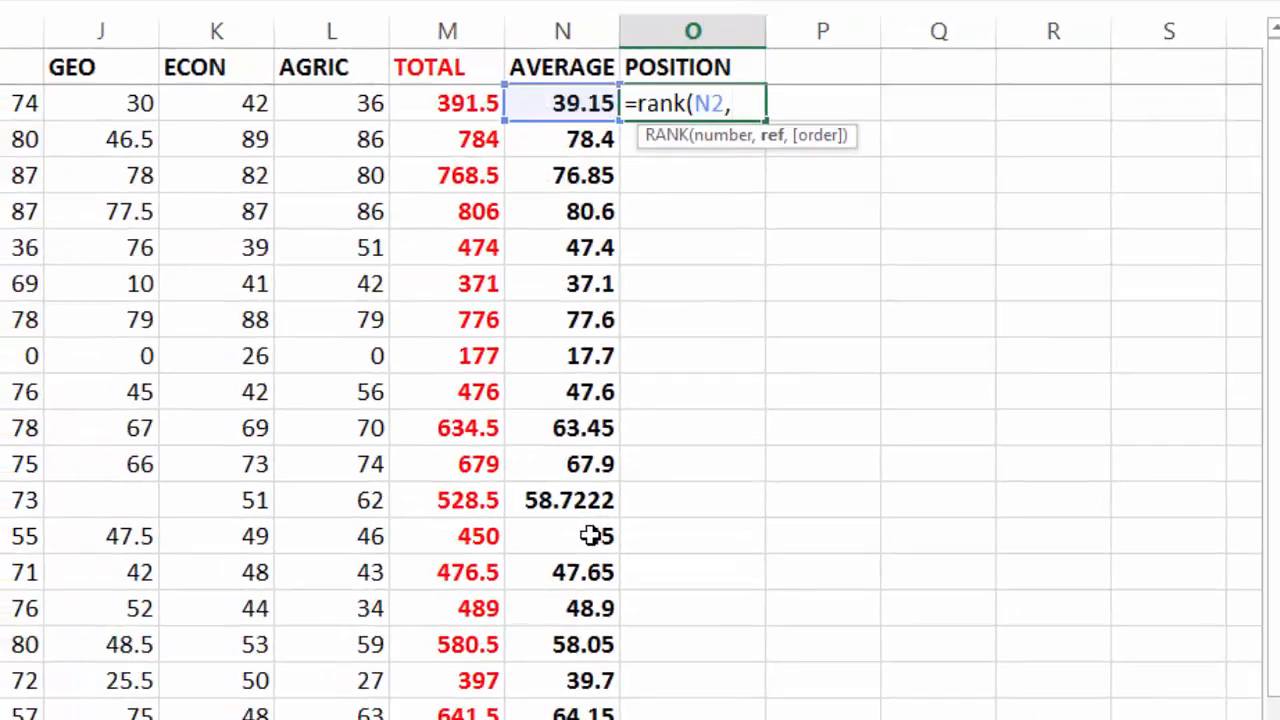
text(n2)
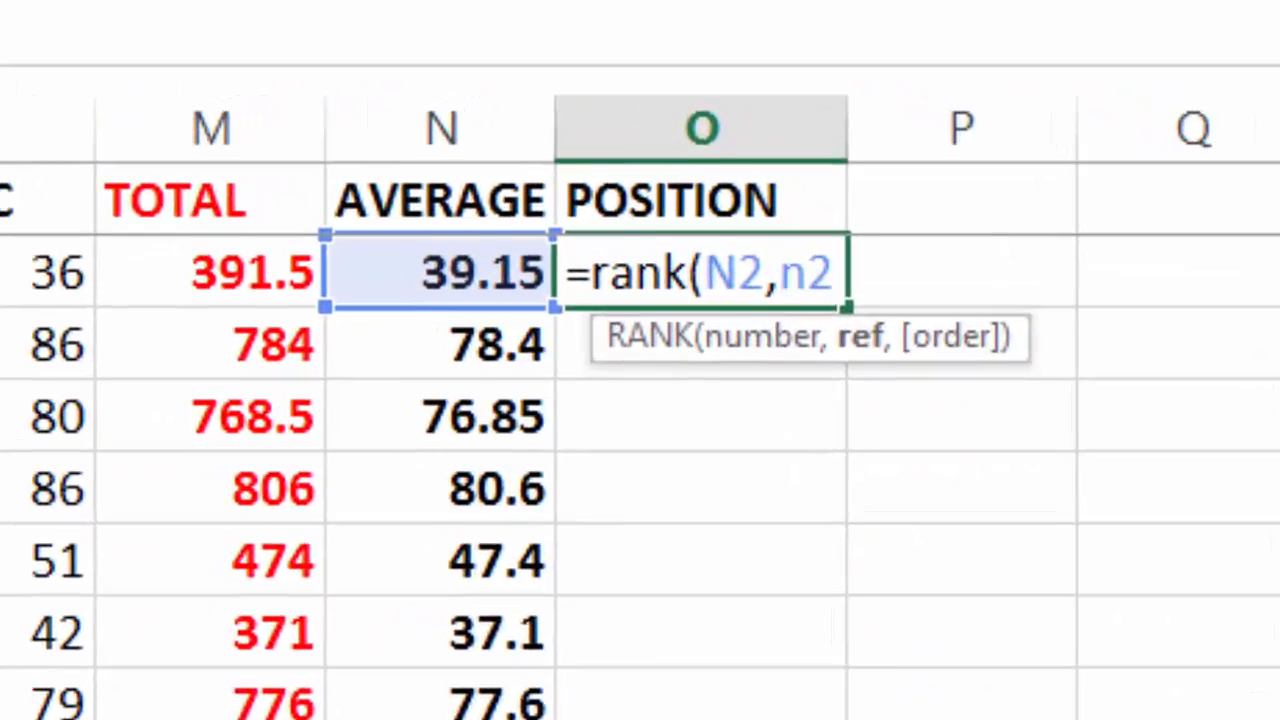
text(:n27)
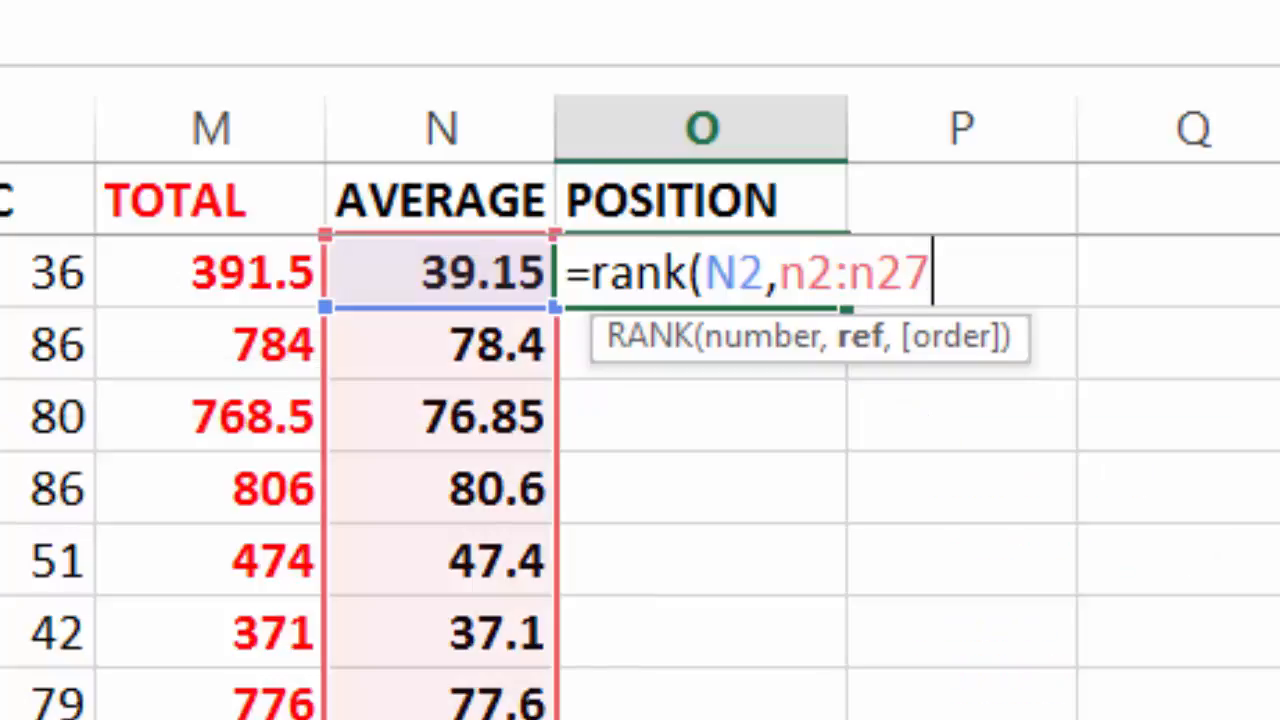
text(,)
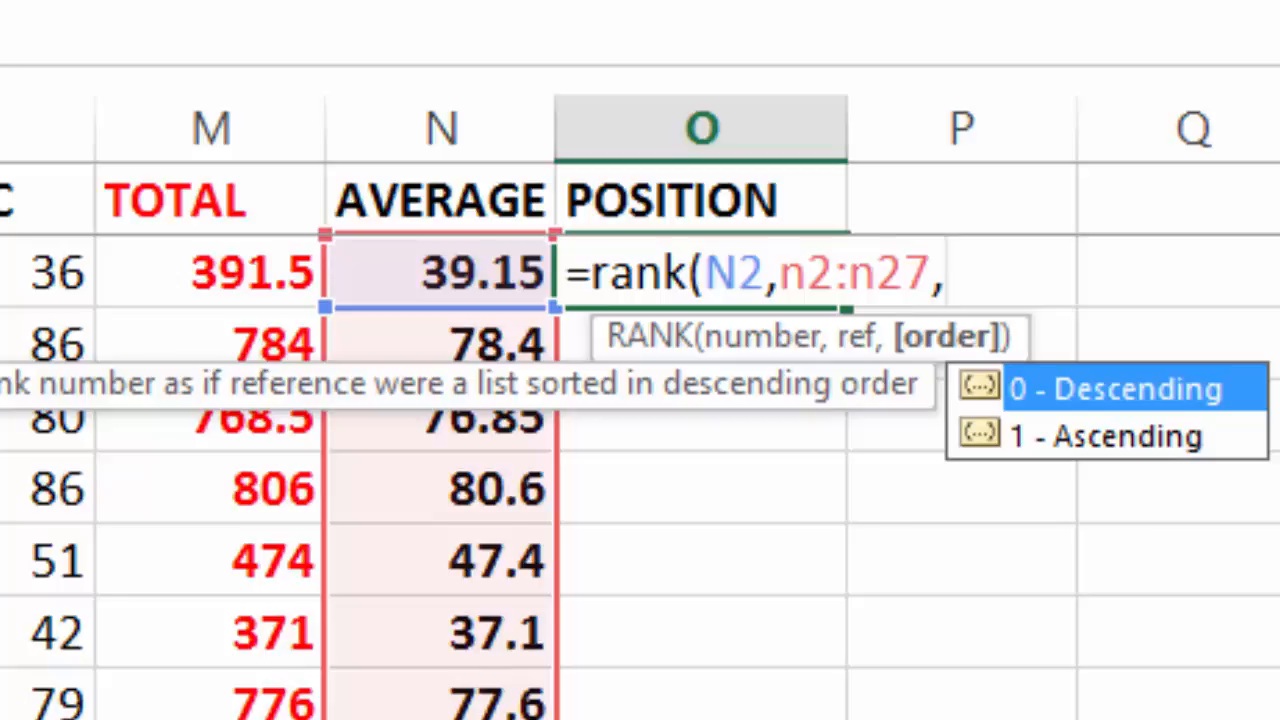
text(0)
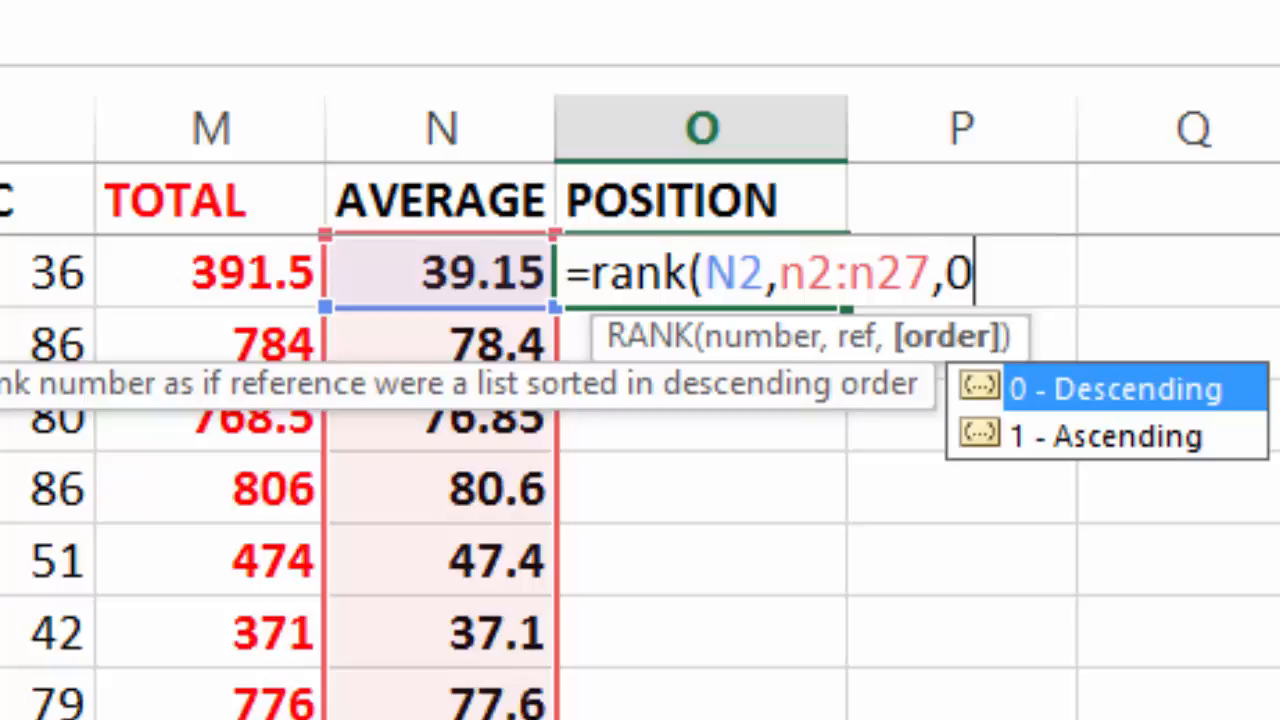
text())
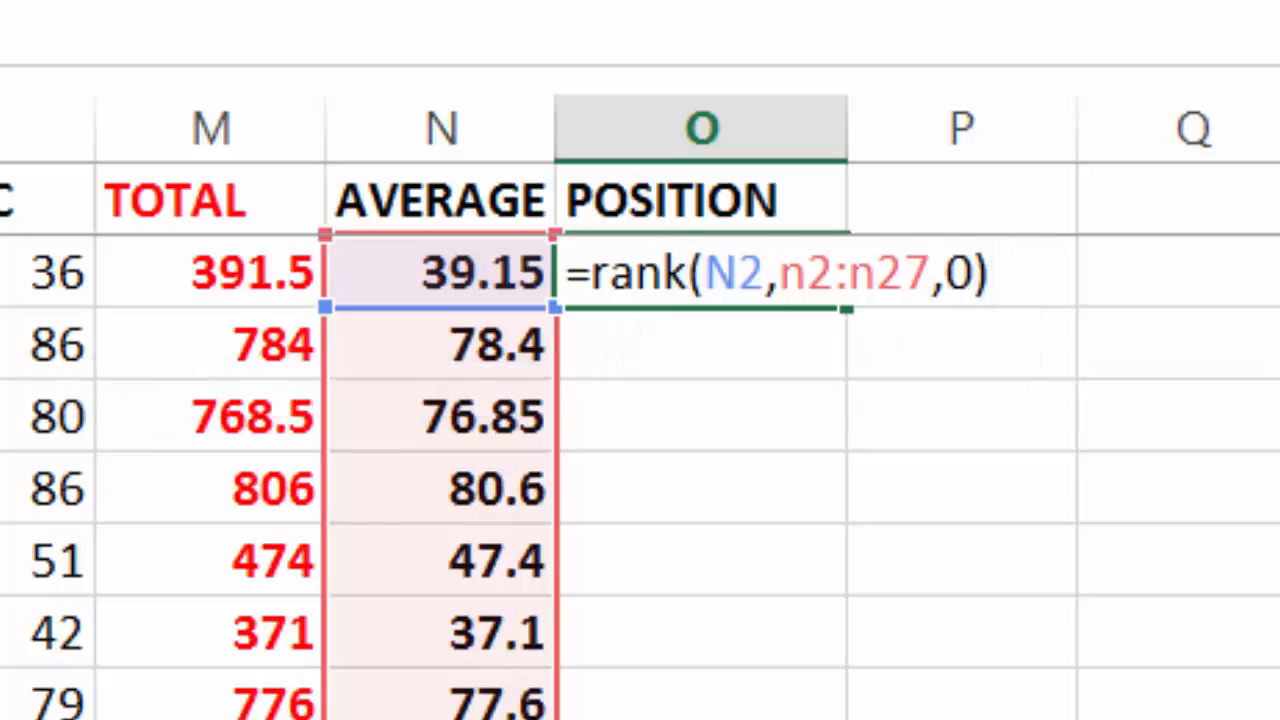
key(Return)
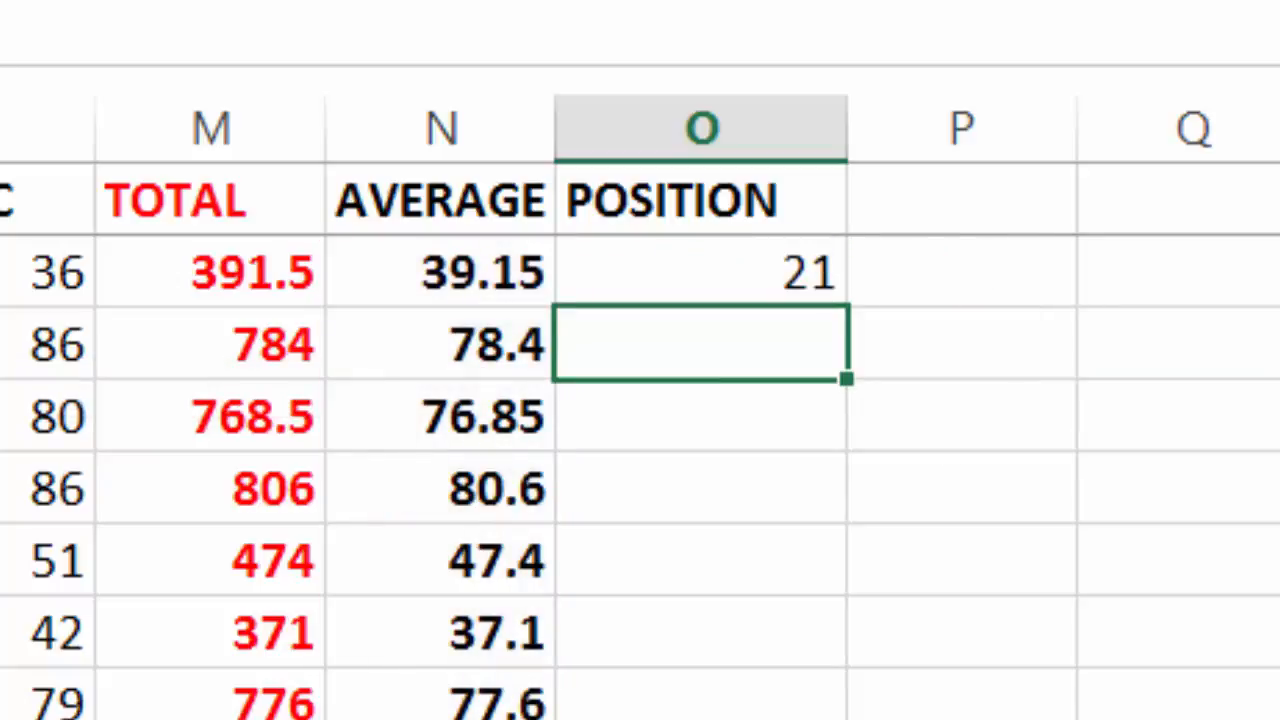
click(701, 272)
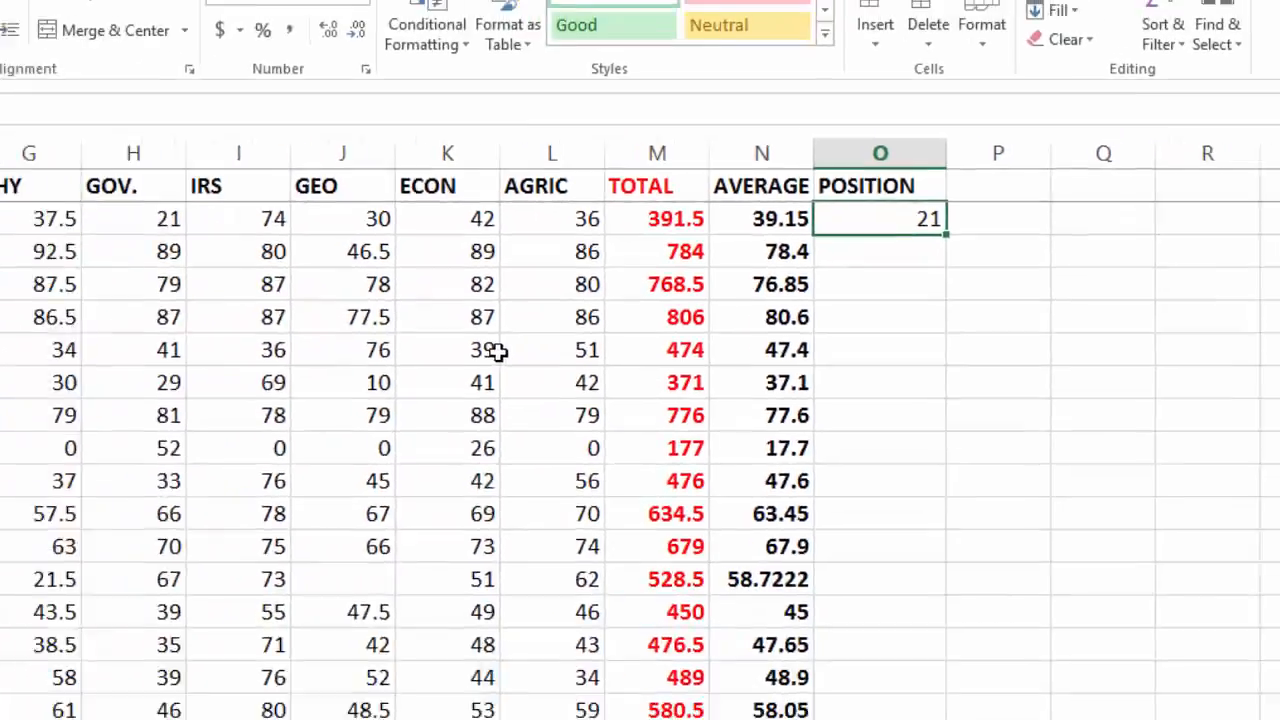
Step: Review the first student's record across row 2, from the S/N cell through the subject scores to POSITION
key(Left)
key(Left)
key(Left)
key(Left)
key(Left)
key(Left)
key(Left)
key(Left)
key(Left)
key(Left)
key(Left)
key(Left)
key(Left)
key(Left)
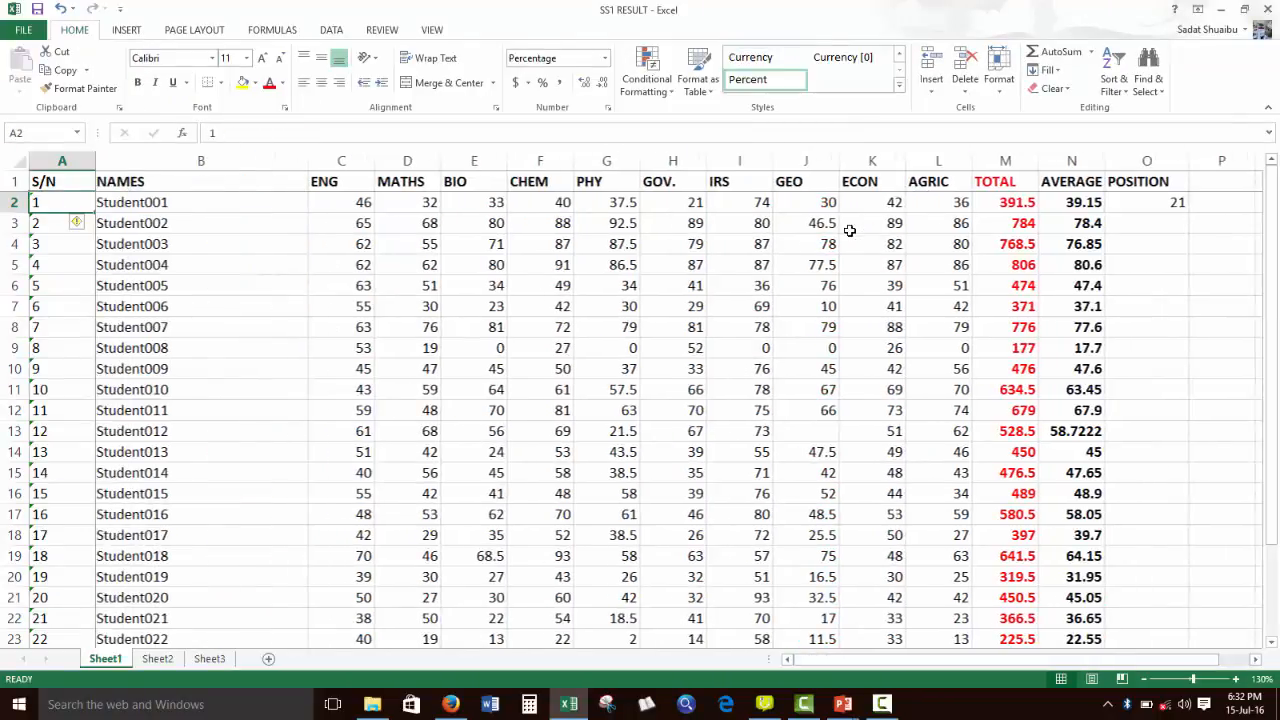
key(Right)
key(Right)
key(Right)
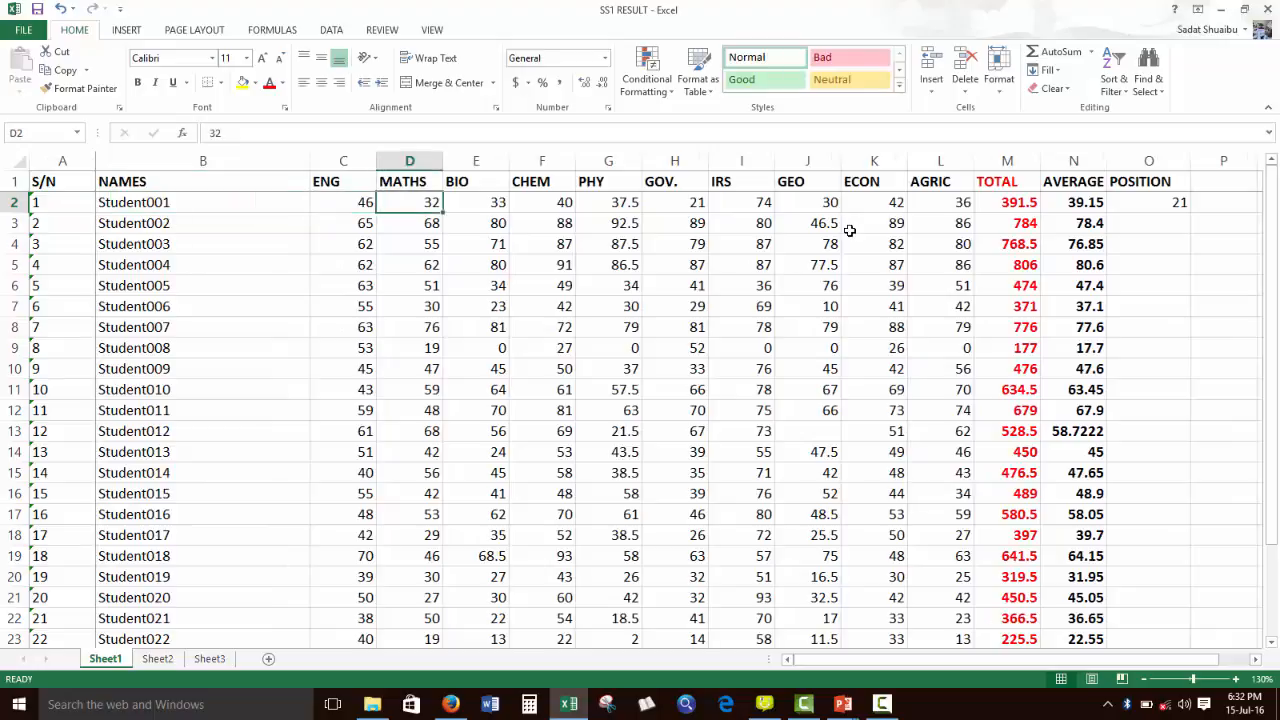
key(Right)
key(Right)
key(Right)
key(Right)
key(Right)
key(Right)
key(Right)
key(Right)
key(Right)
key(Right)
key(Right)
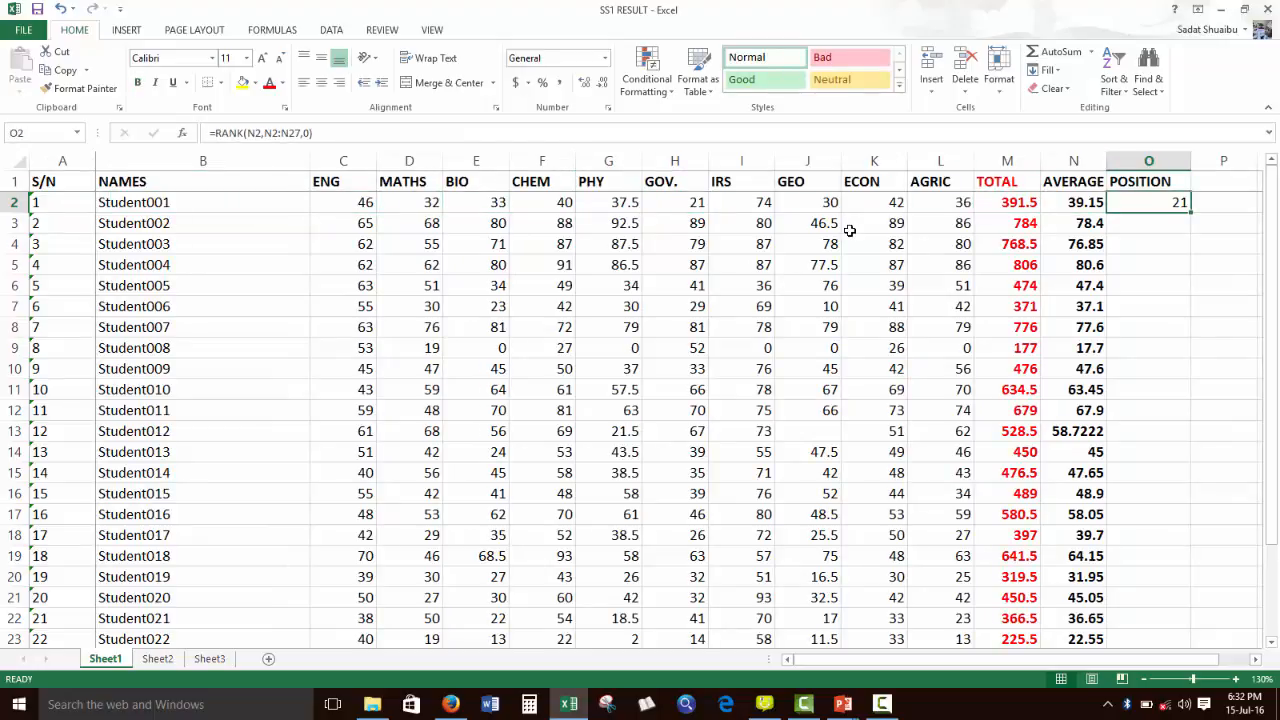
key(Left)
key(Right)
key(Left)
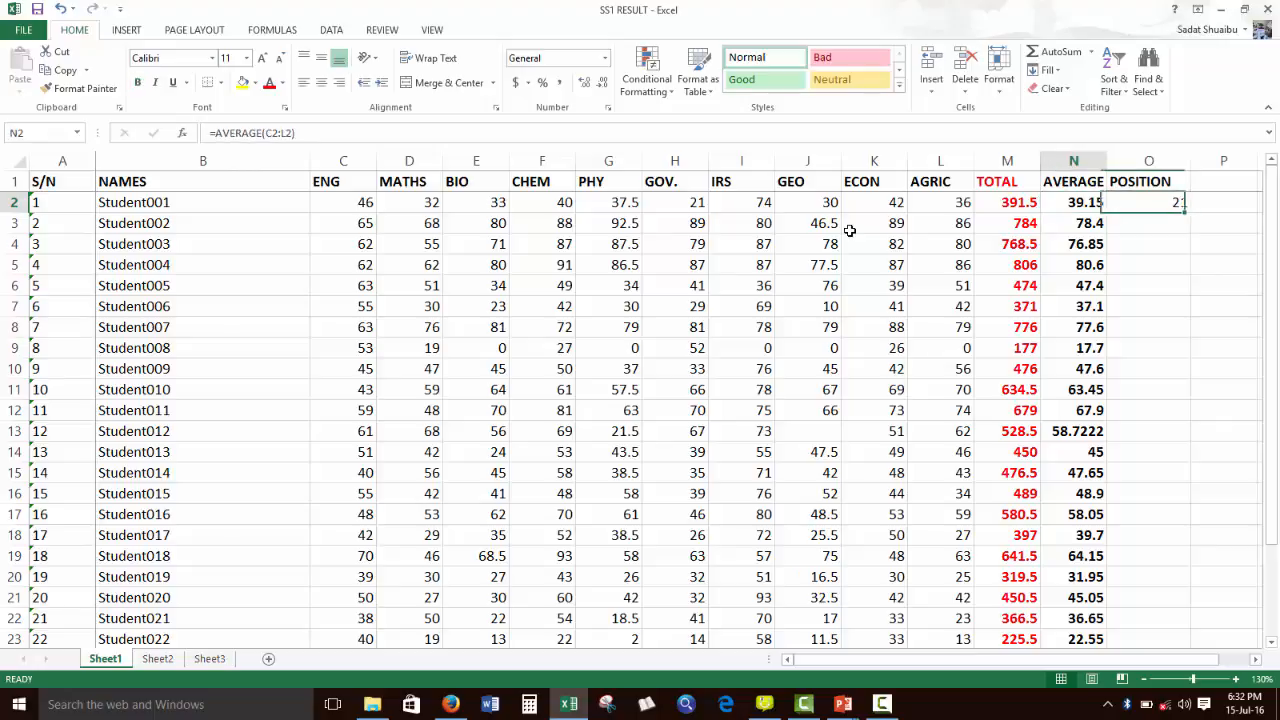
key(Right)
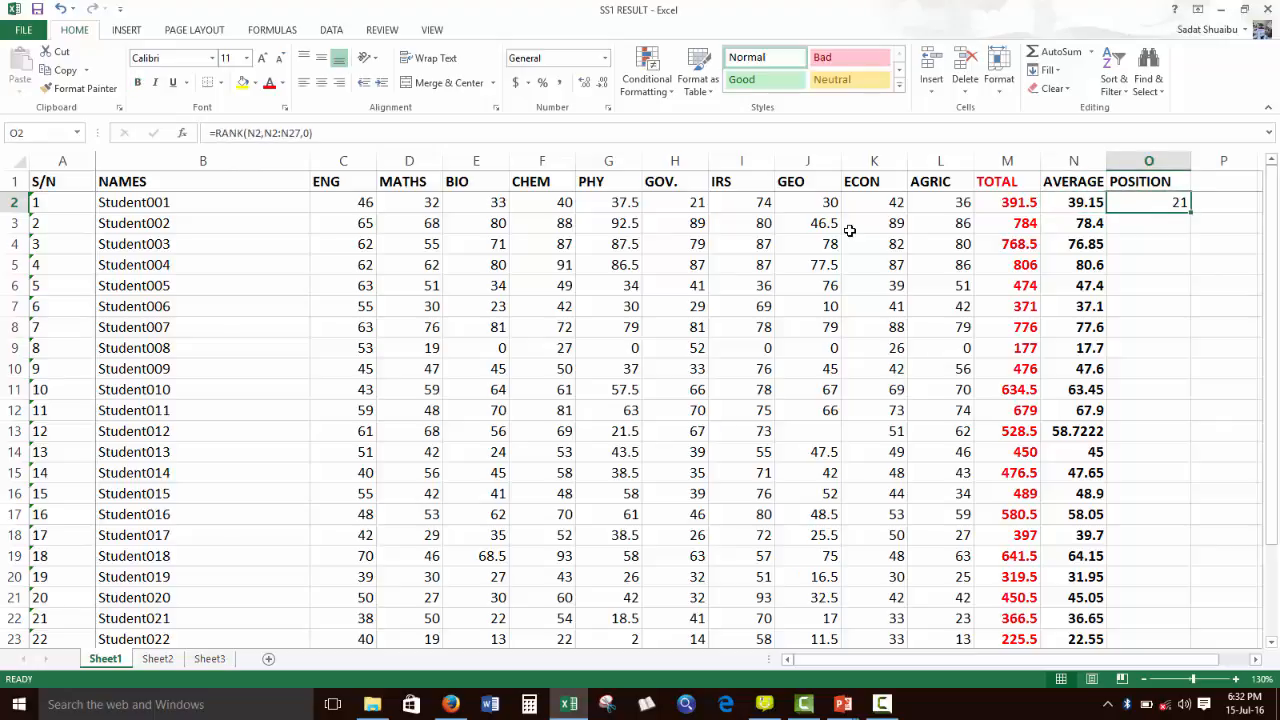
Step: Look over the empty POSITION cells of the remaining students, from O3 down to the end of the list
key(Down)
key(Up)
click(1121, 219)
key(shift+Down)
key(shift+Down)
key(shift+Down)
key(shift+Down)
key(shift+Down)
key(shift+Down)
key(shift+Down)
key(shift+Down)
key(shift+Down)
key(shift+Down)
key(shift+Down)
key(shift+Down)
key(shift+Down)
key(shift+Down)
key(shift+Down)
key(shift+Down)
key(shift+Down)
key(shift+Down)
key(shift+Down)
key(shift+Down)
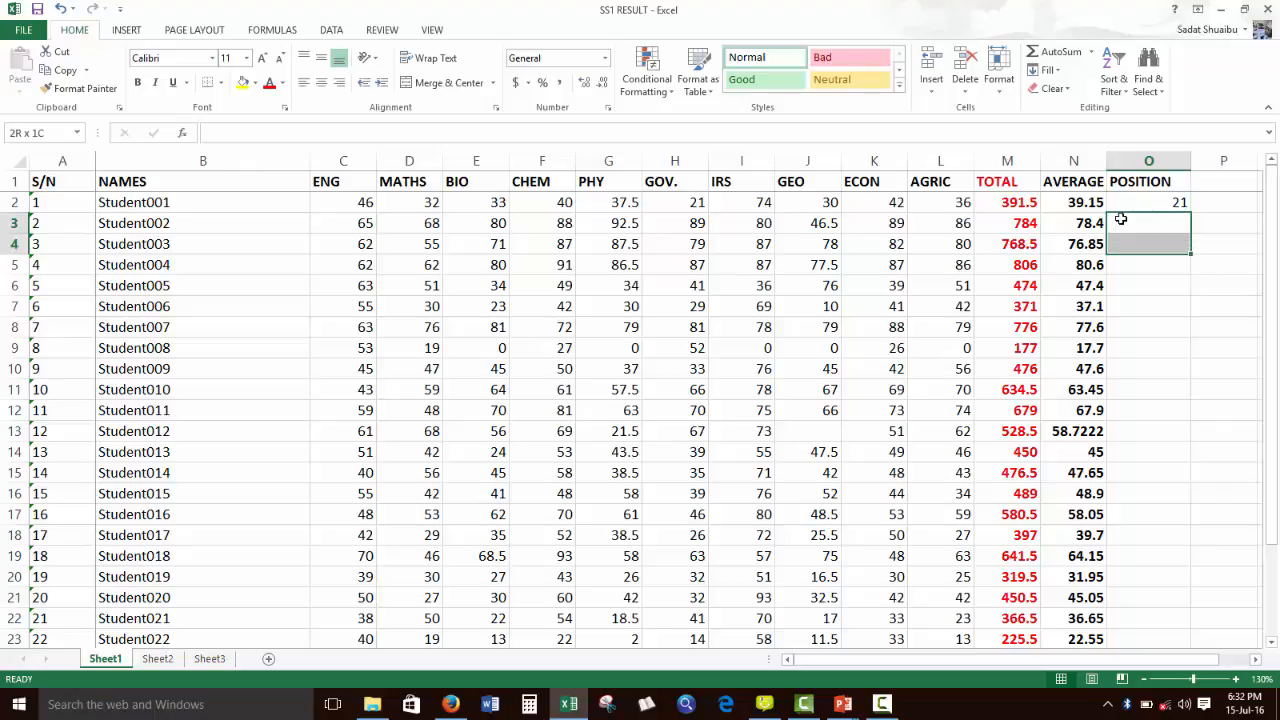
key(shift+Down)
key(shift+Down)
key(shift+Down)
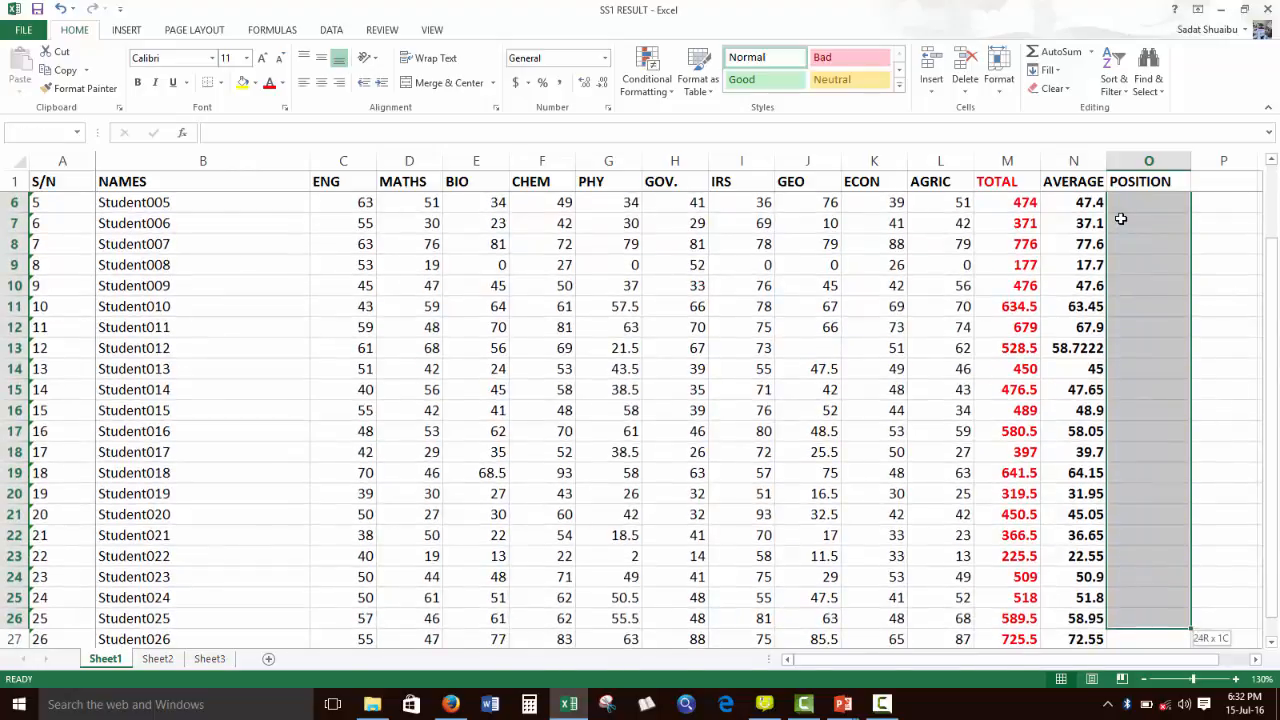
key(Up)
key(Up)
key(Down)
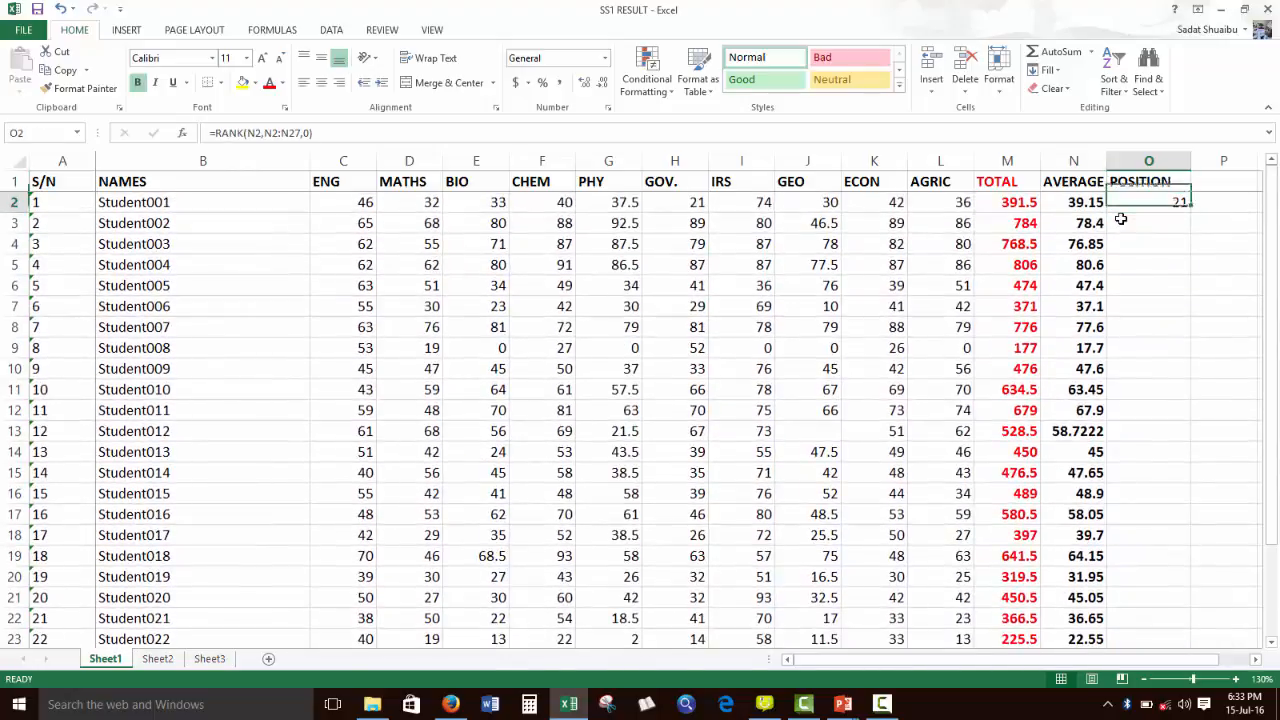
key(Down)
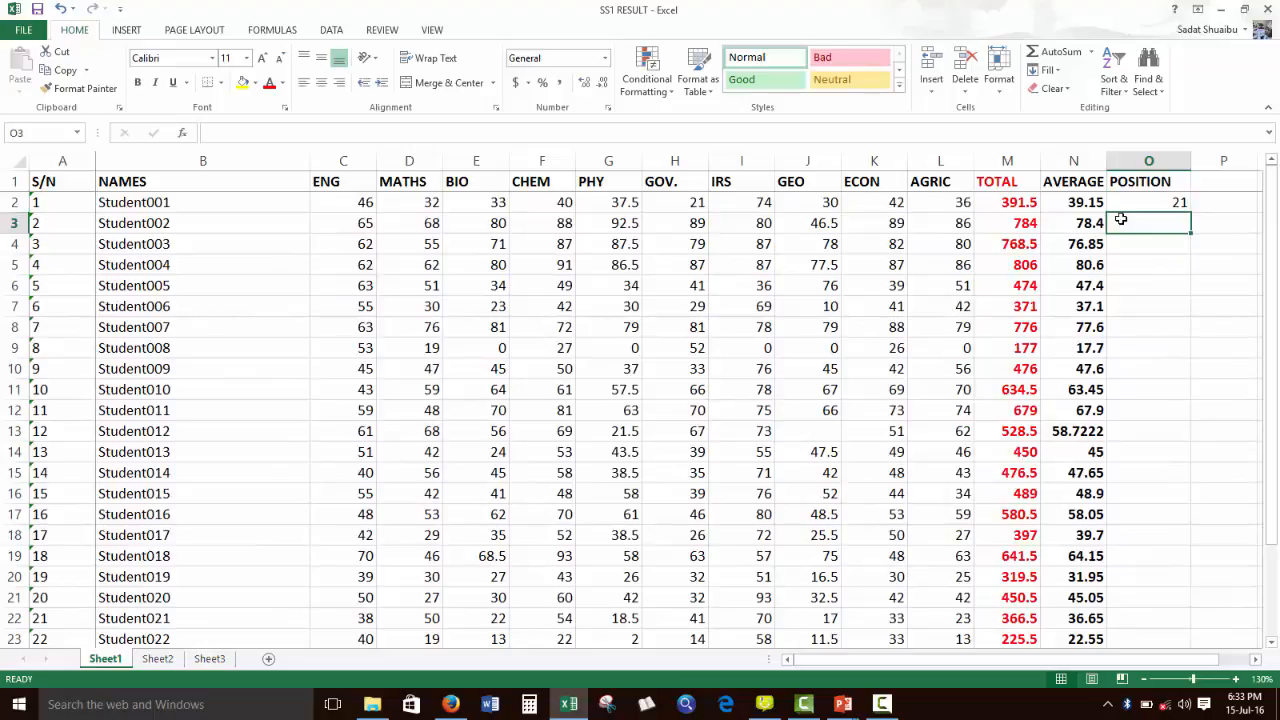
Step: Fill the RANK formula from O2 down the POSITION column to row 27
key(Down)
key(Up)
key(Up)
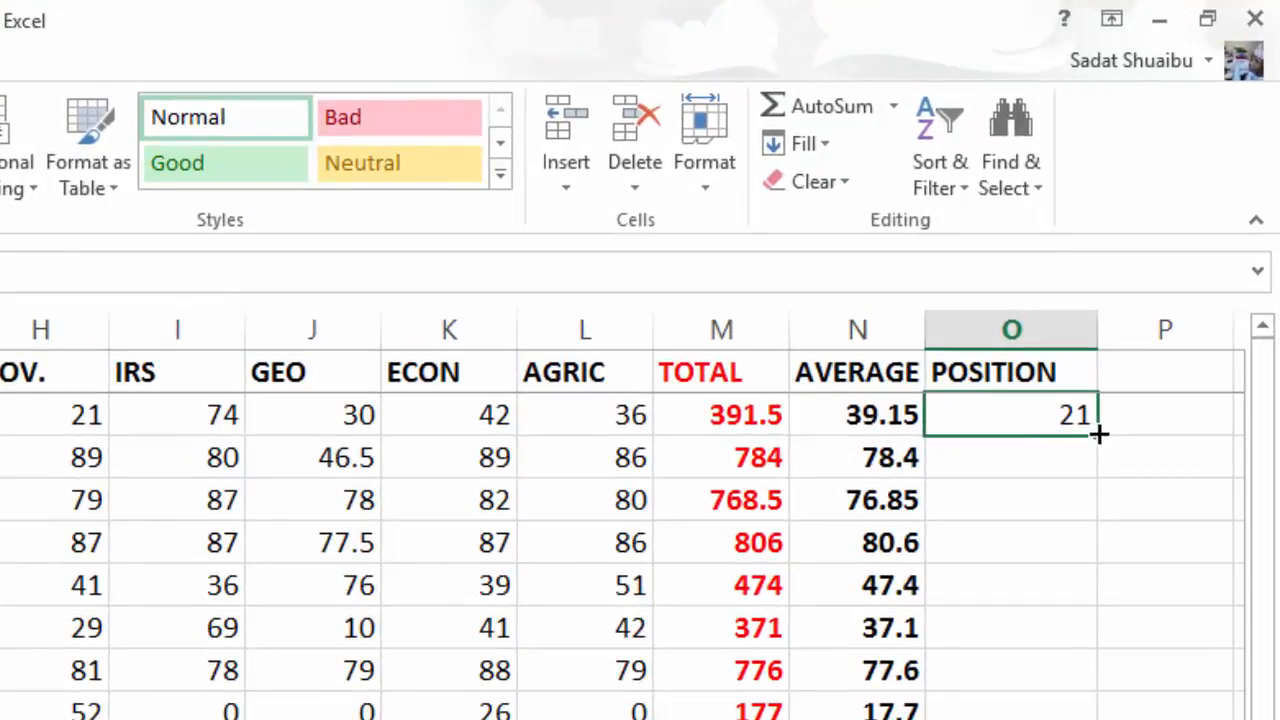
double_click(1099, 433)
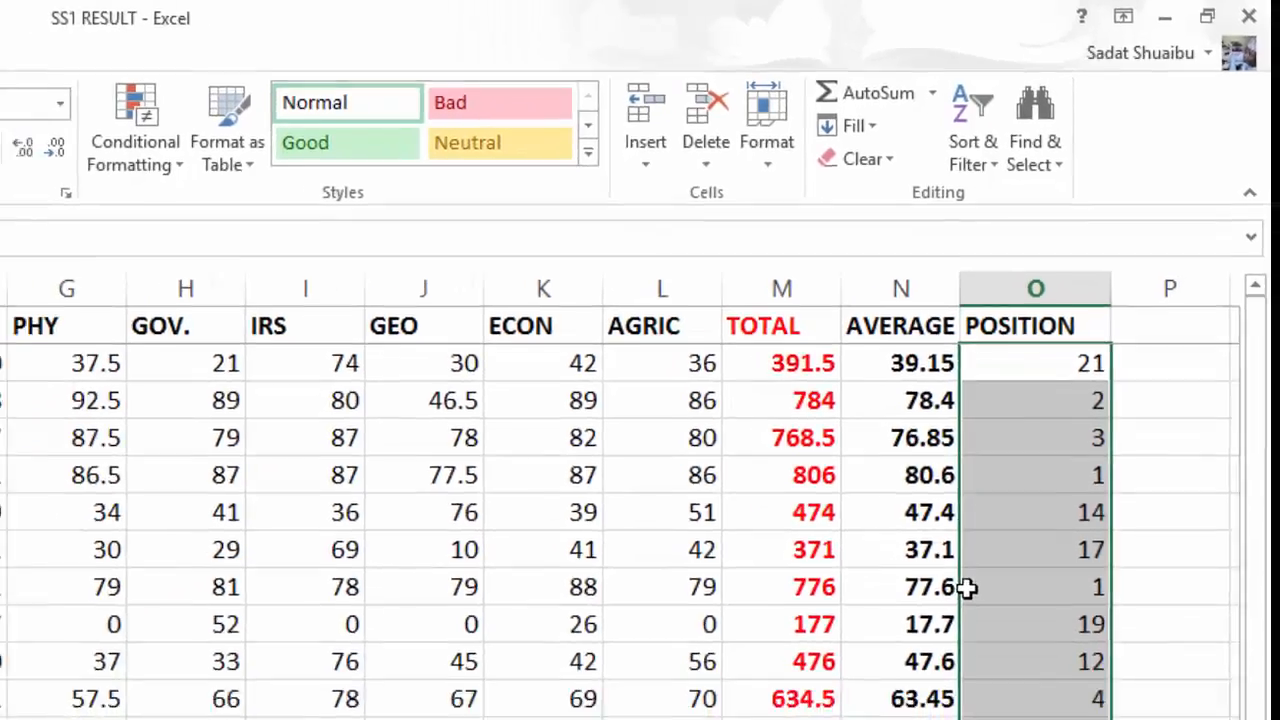
Step: Examine the filled POSITION column for repeated ranks among the students
scroll(932, 660, down, 3)
scroll(1030, 432, up, 1)
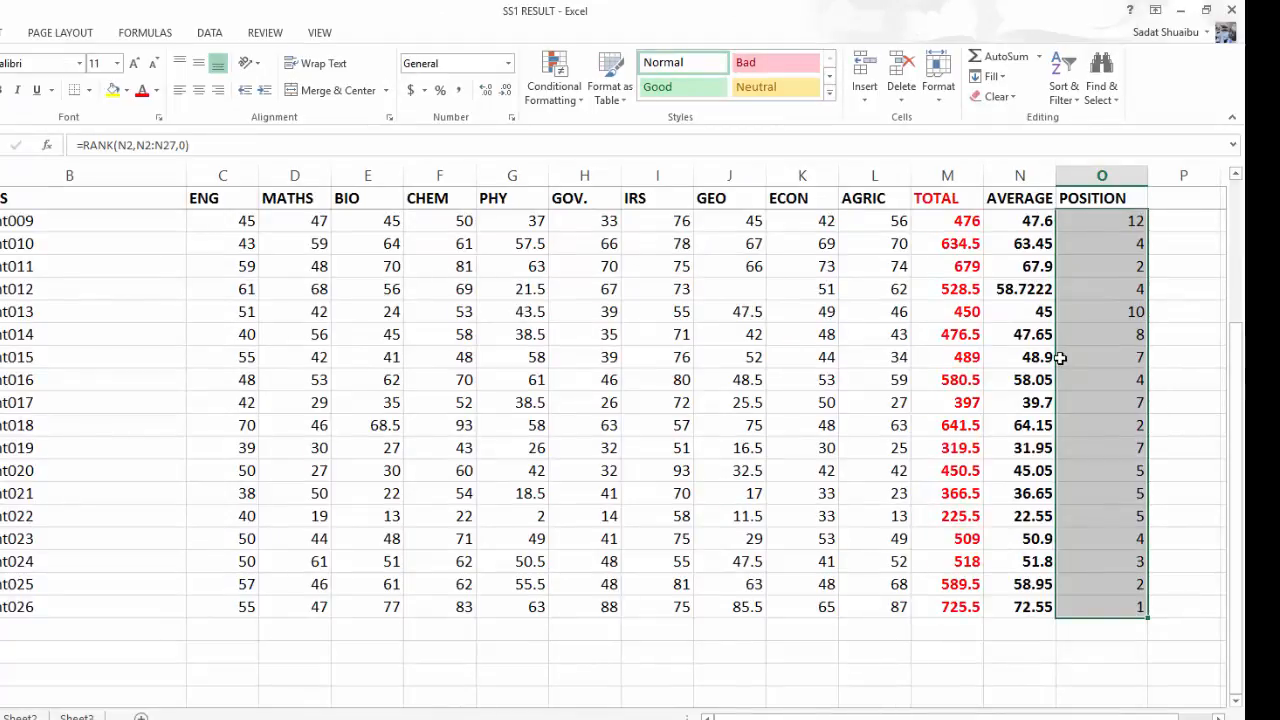
scroll(1060, 357, up, 1)
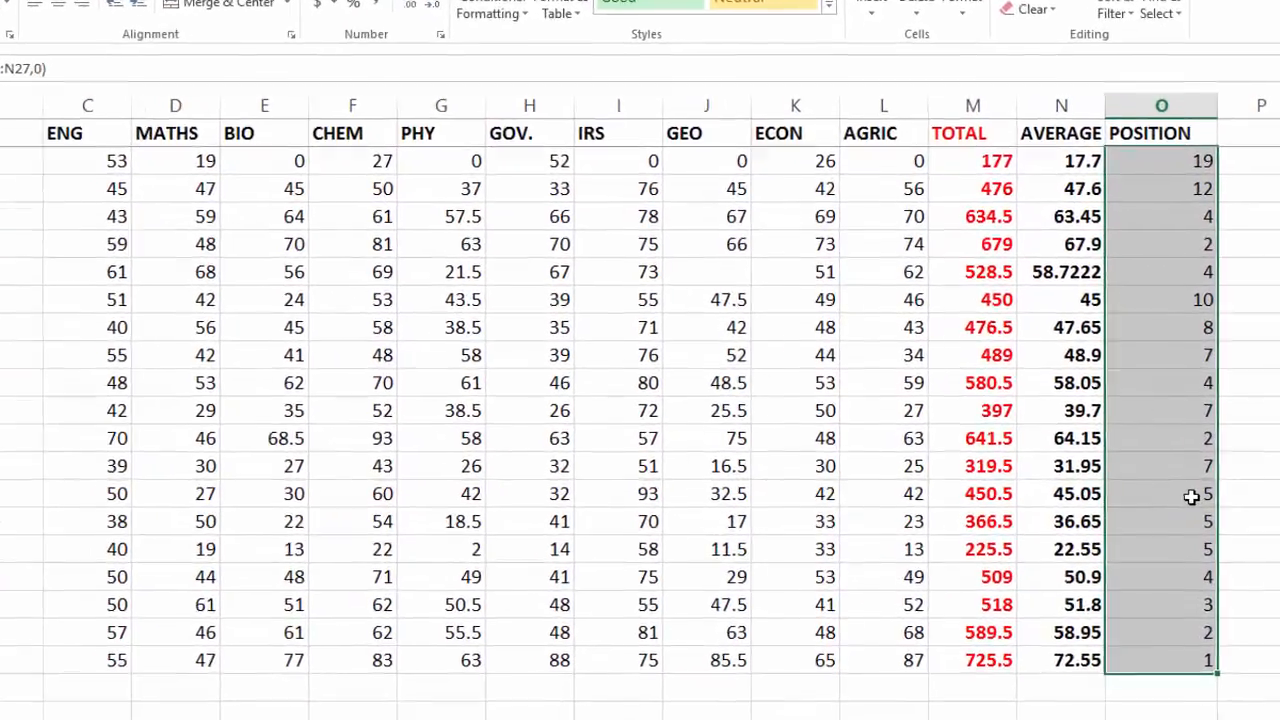
click(1126, 495)
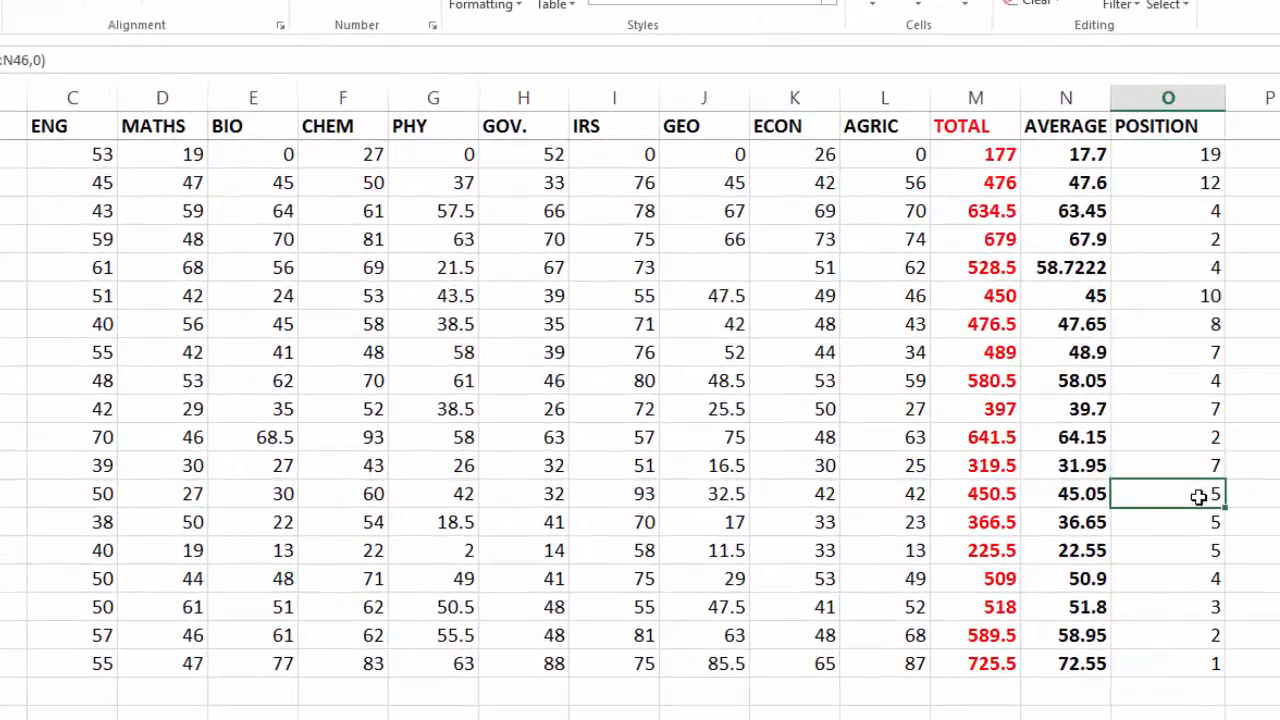
scroll(1198, 497, up, 3)
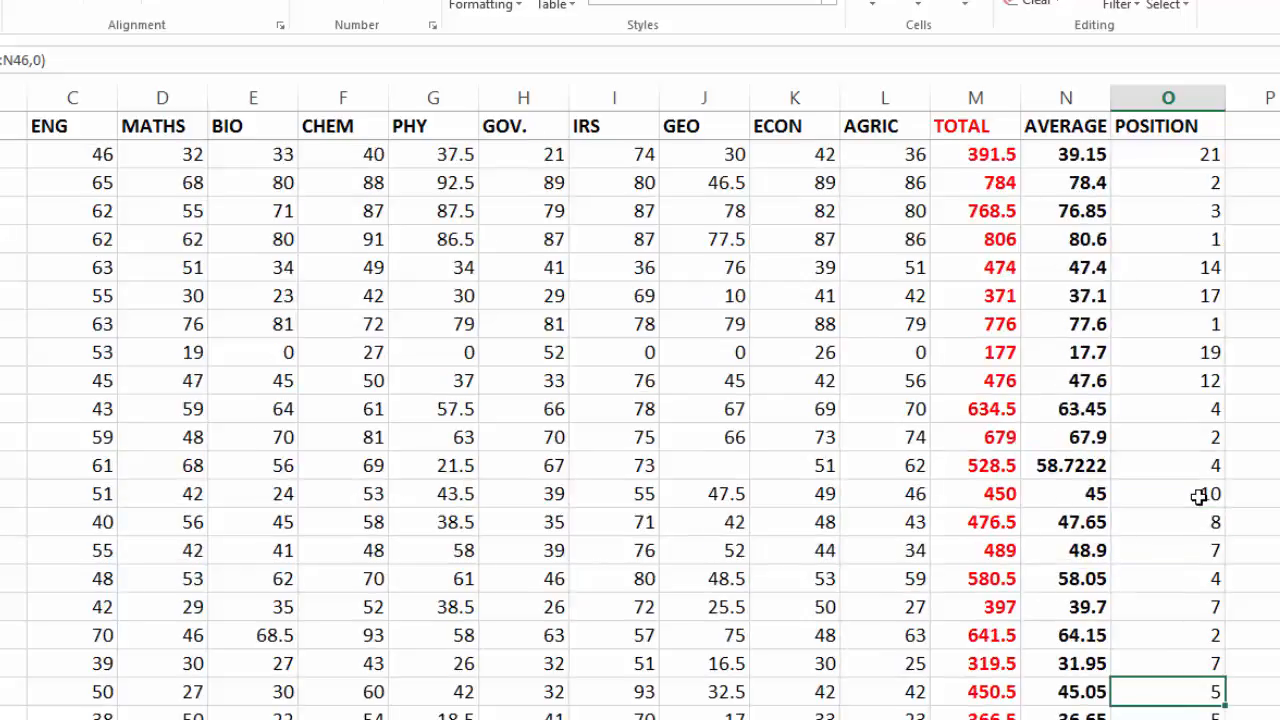
scroll(1198, 497, down, 1)
scroll(1198, 497, up, 1)
Step: Inspect the cell references of the RANK formula in O3, and undo the fill below O2
click(1196, 156)
key(Down)
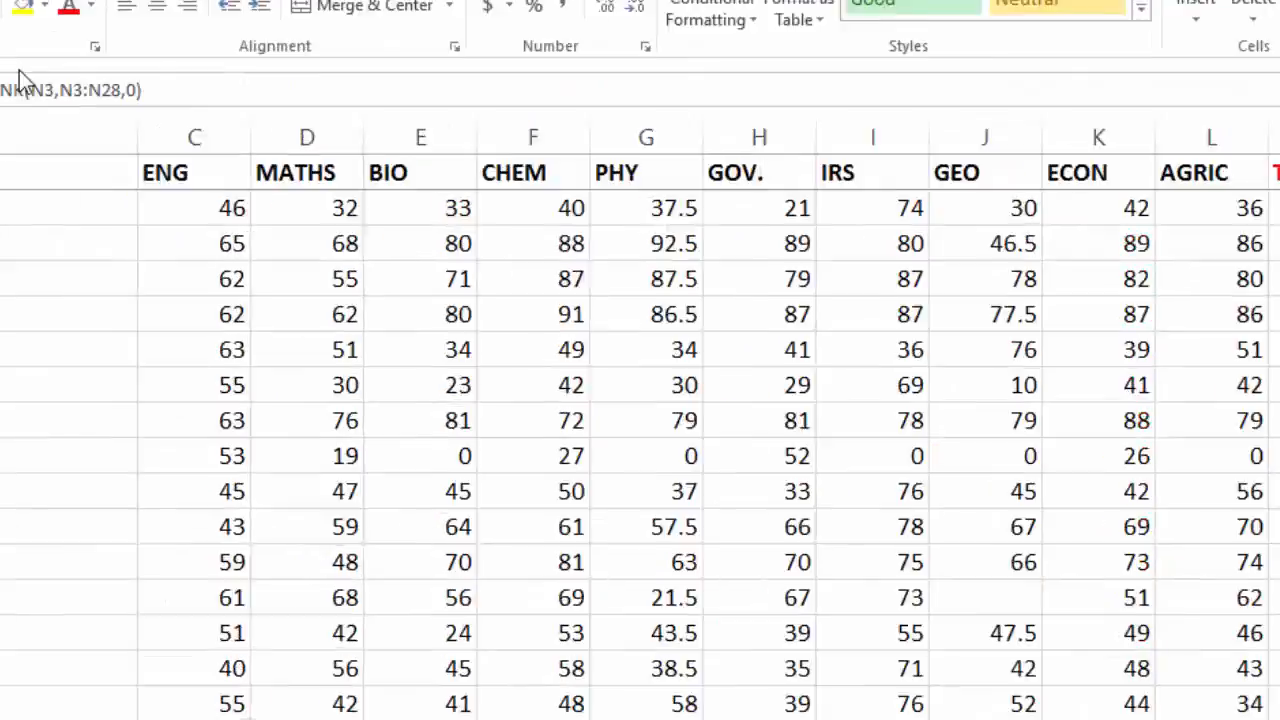
drag(714, 240, 346, 246)
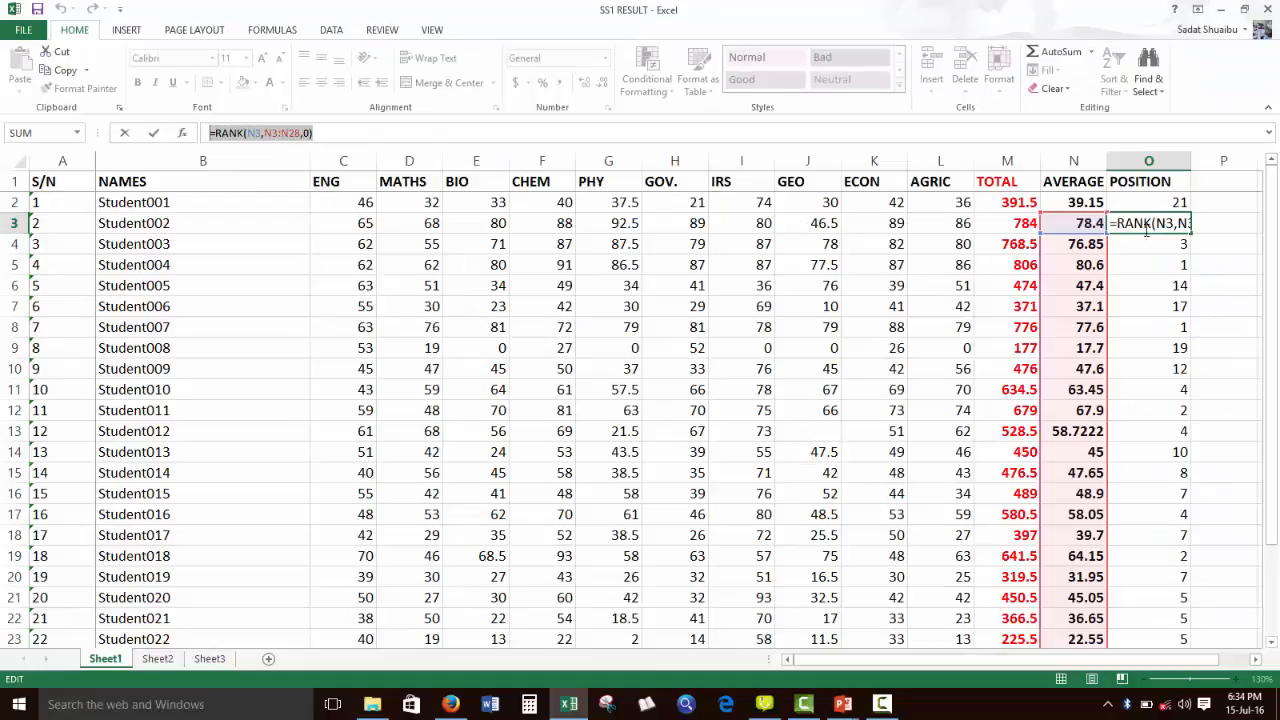
click(1172, 202)
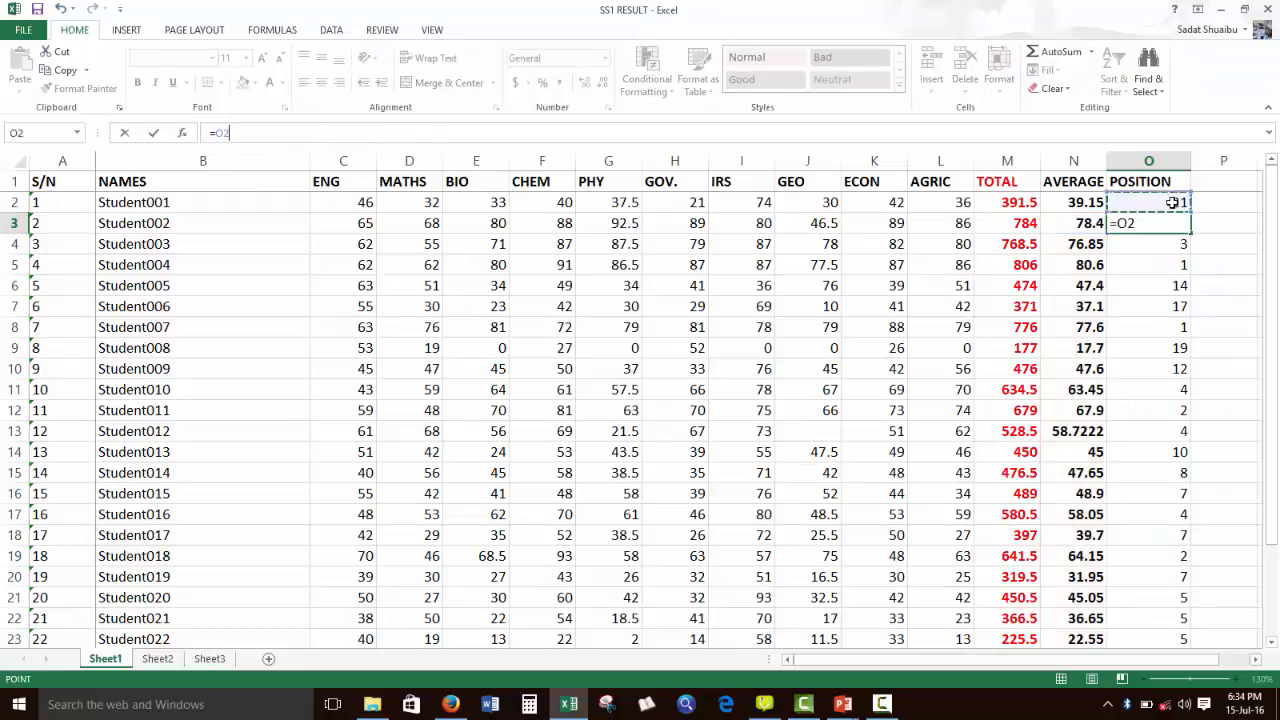
key(Escape)
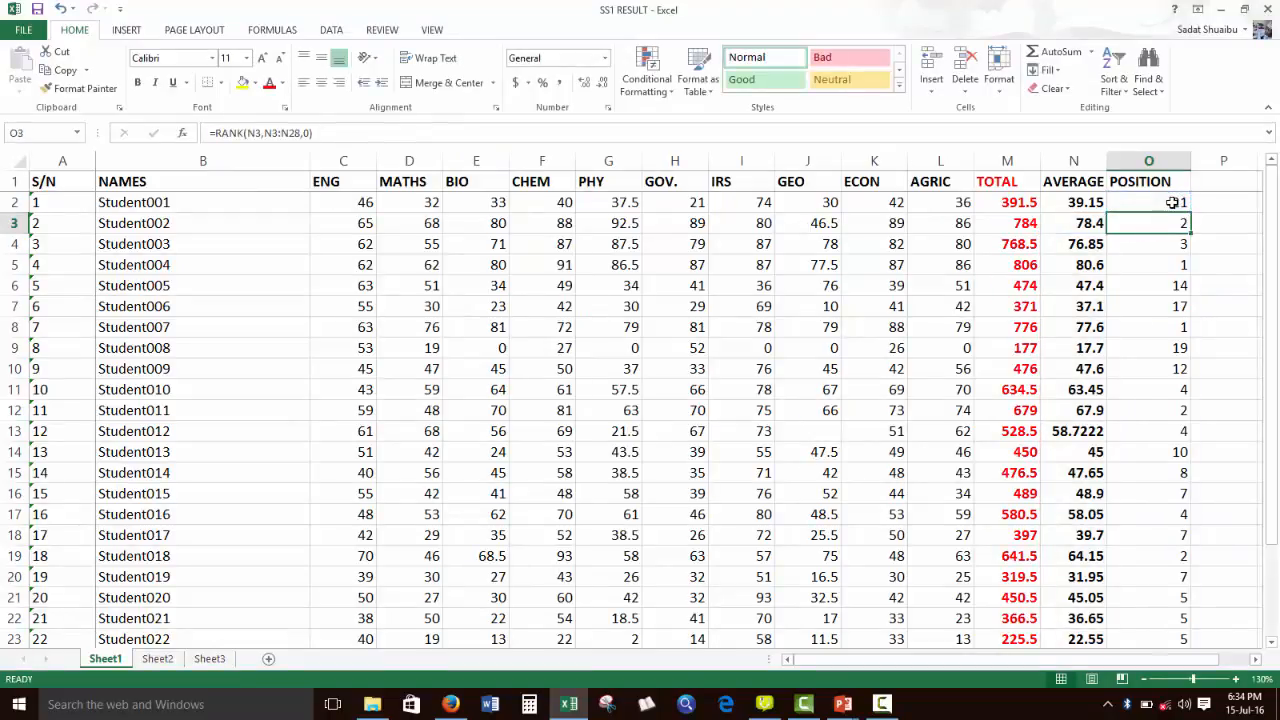
click(1174, 202)
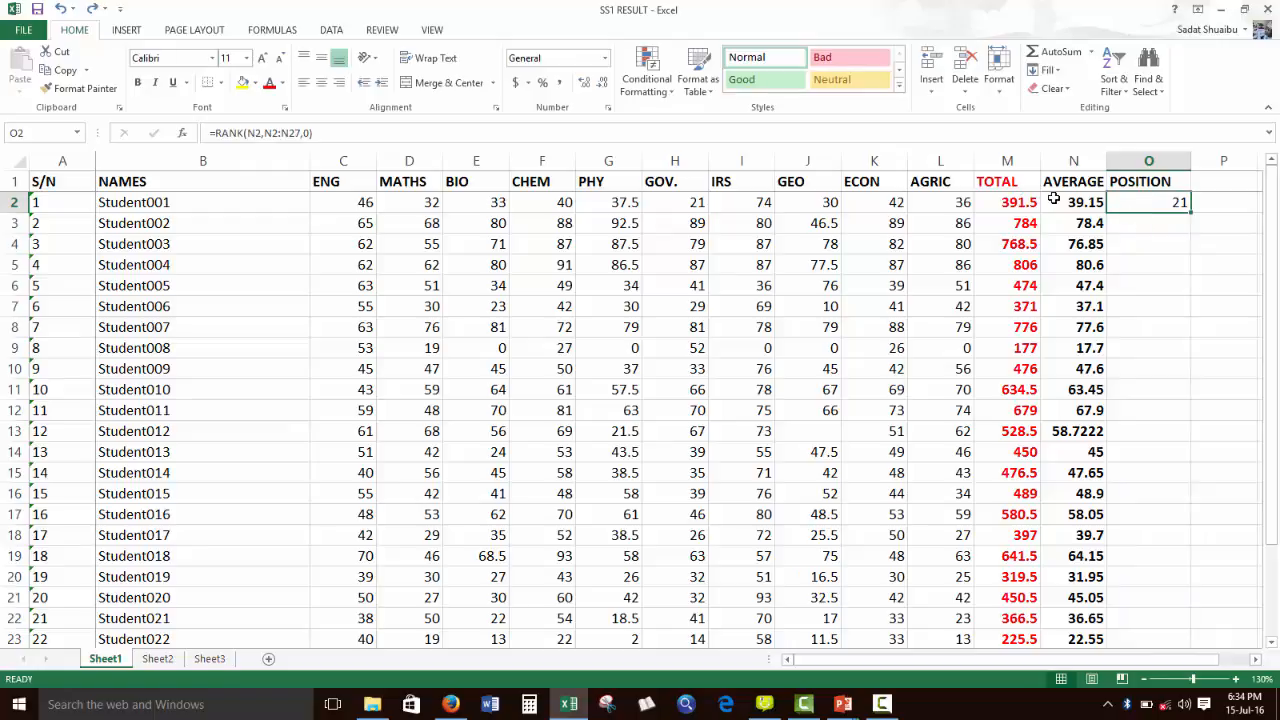
Step: Highlight the averages in N2:N27 and inspect the matching range reference inside the RANK formula in O2
drag(1084, 202, 1071, 598)
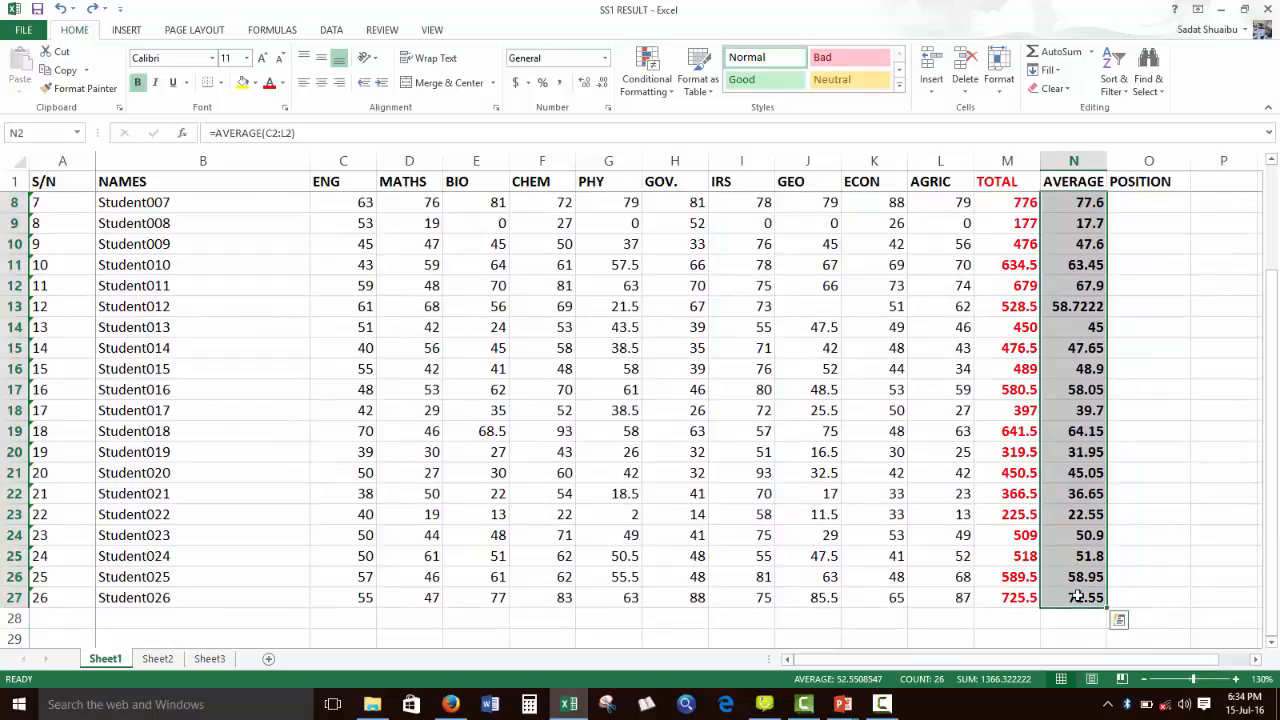
scroll(1267, 476, up, 2)
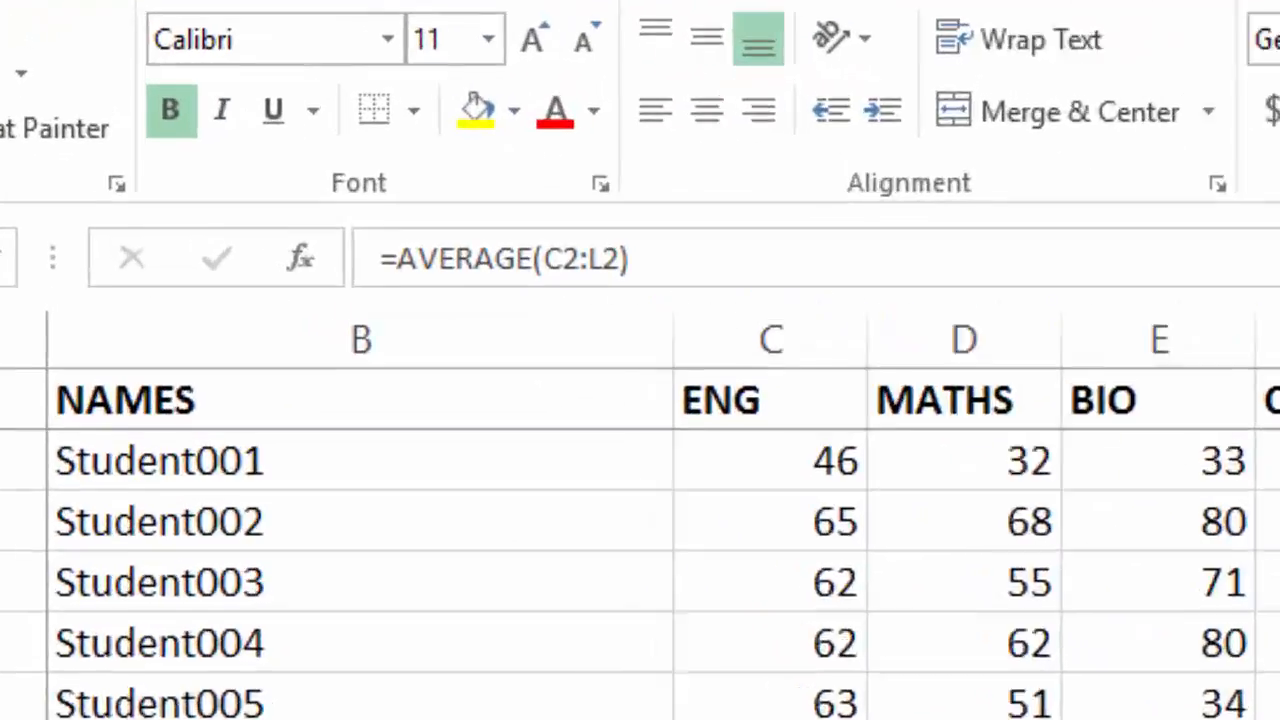
click(1149, 202)
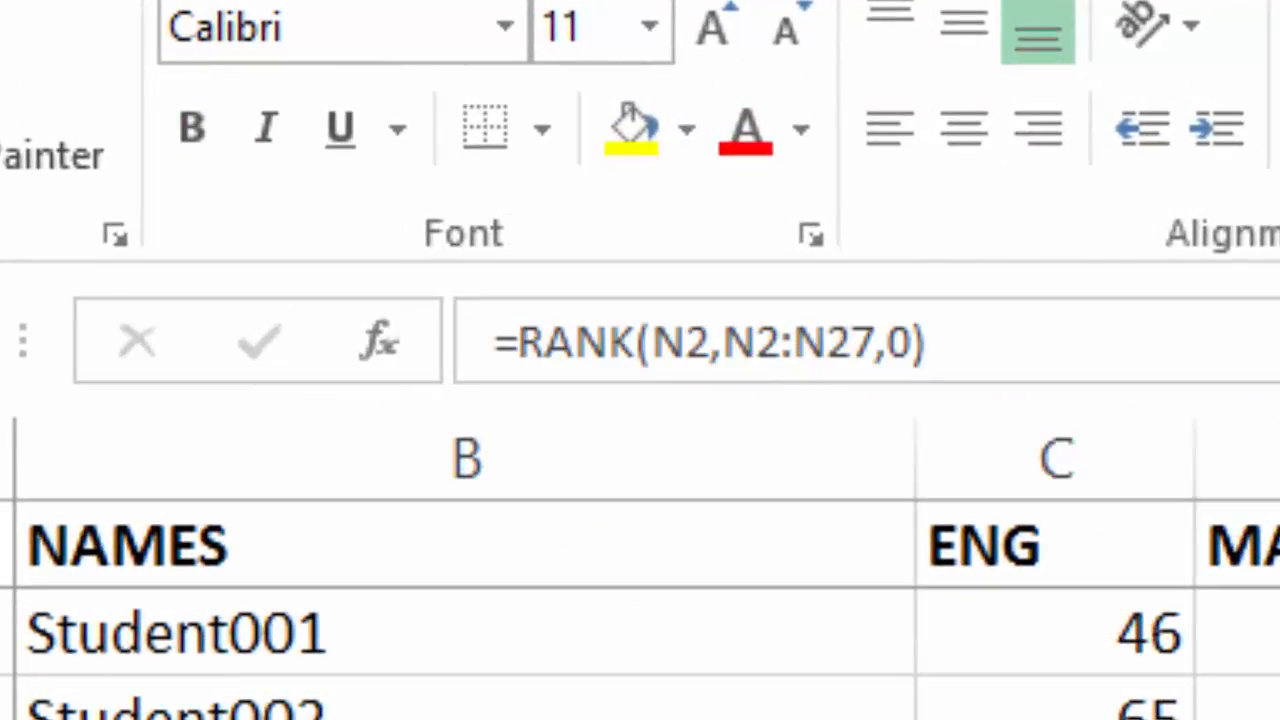
drag(903, 343, 330, 350)
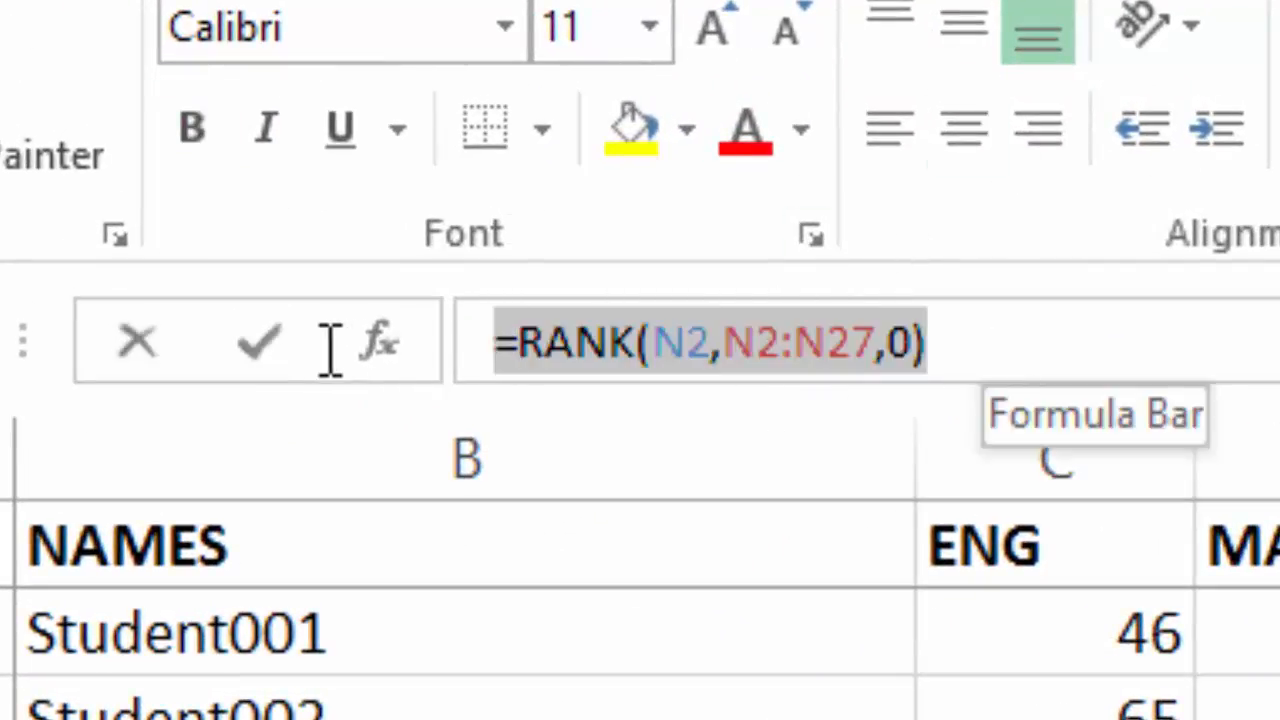
click(728, 345)
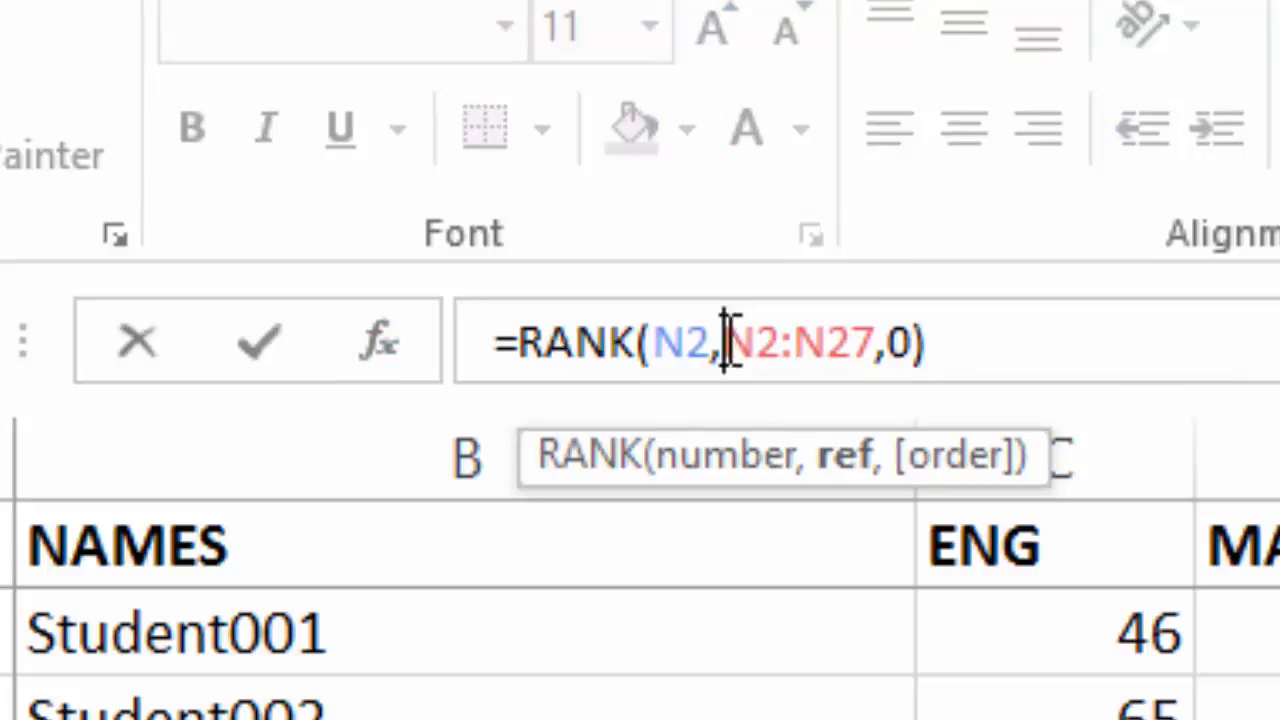
drag(728, 345, 873, 332)
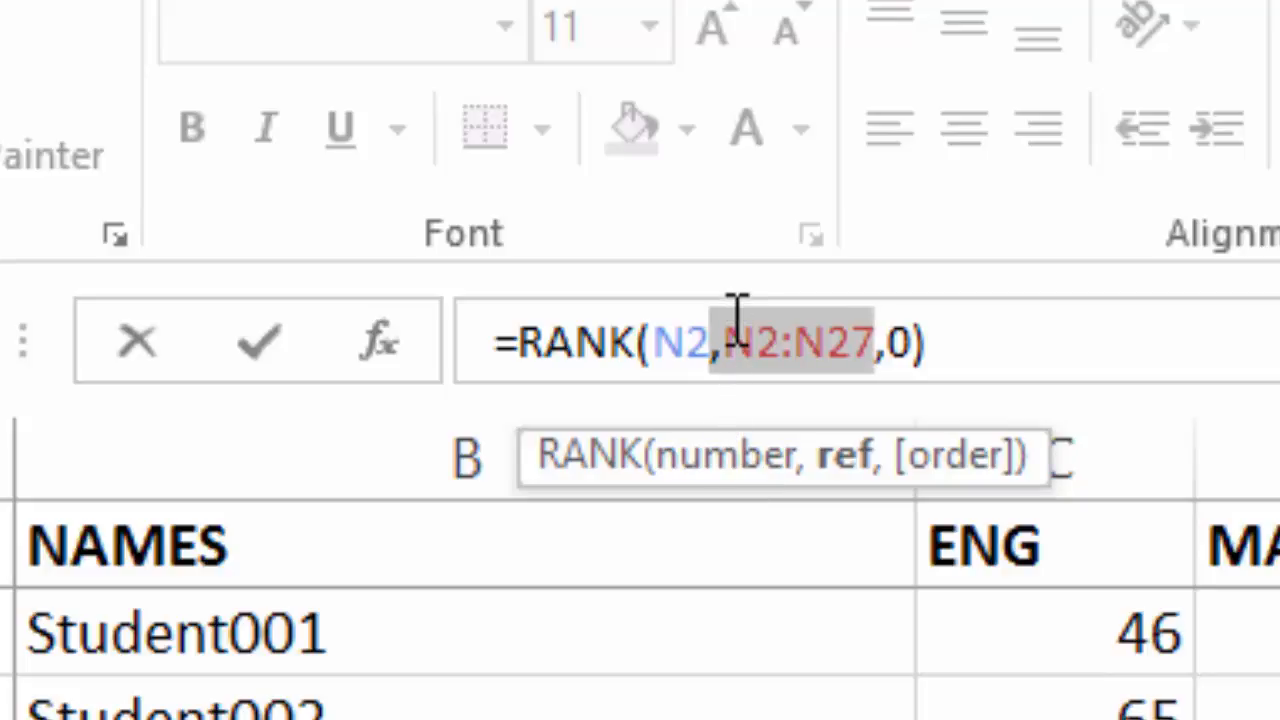
Step: Make the range in the O2 RANK formula absolute, so it reads =RANK(N2,$N$2:$N$27,0)
click(735, 342)
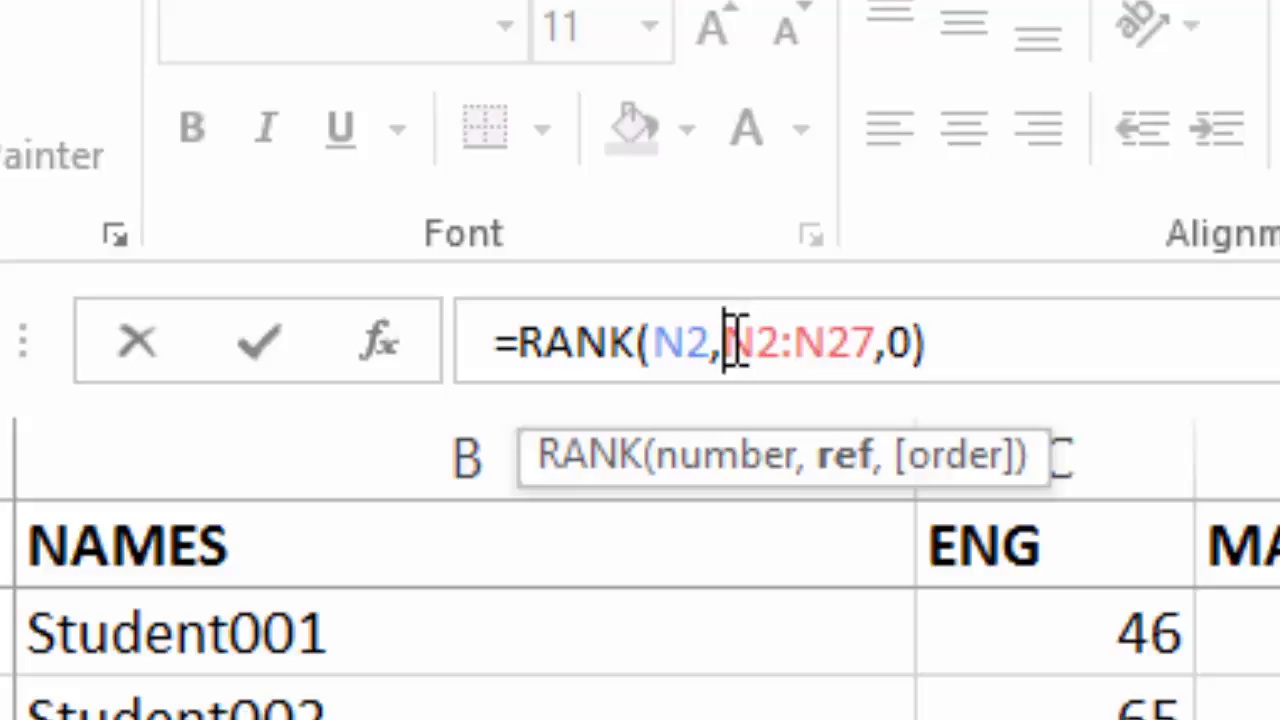
text($)
key(Right)
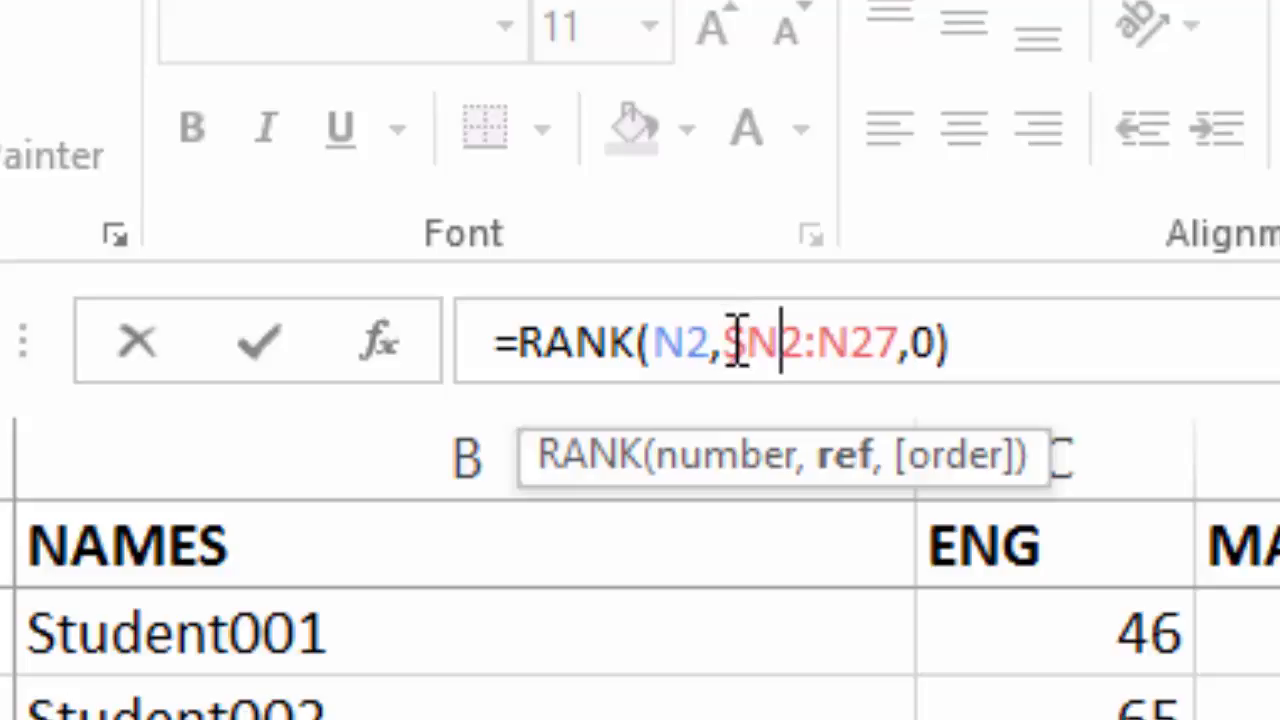
text($)
key(Right)
key(Right)
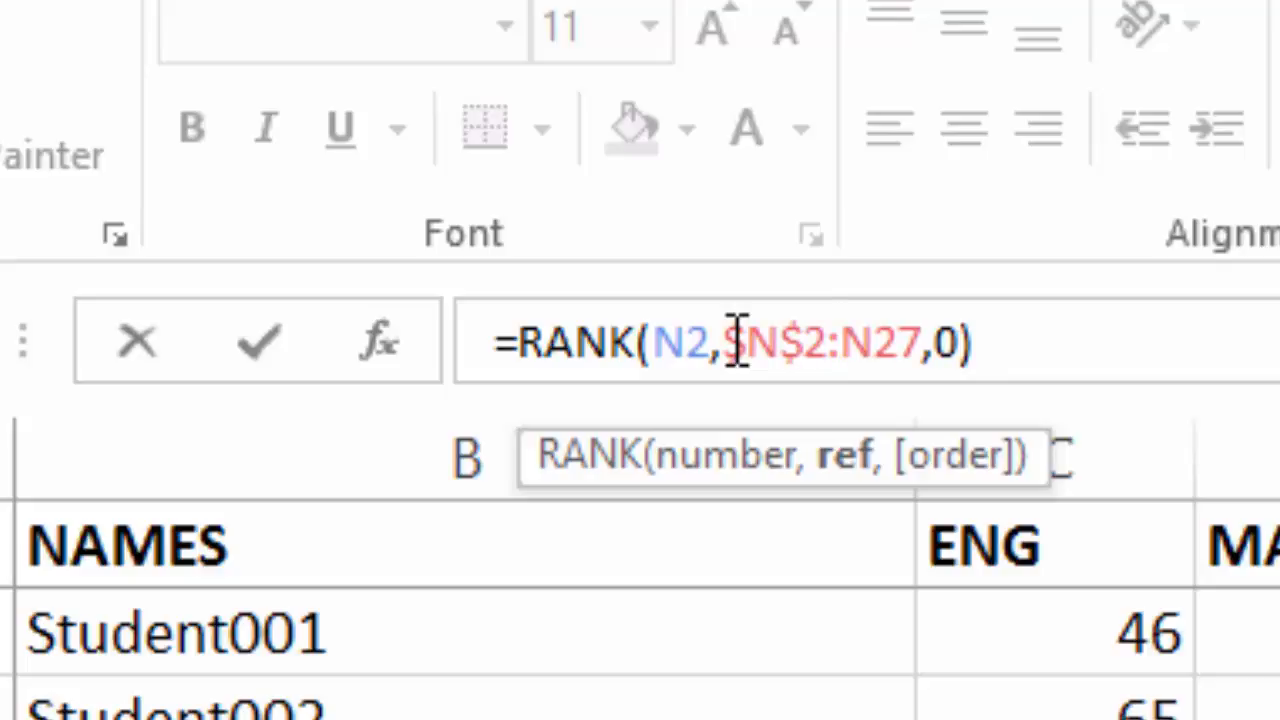
text($)
key(Right)
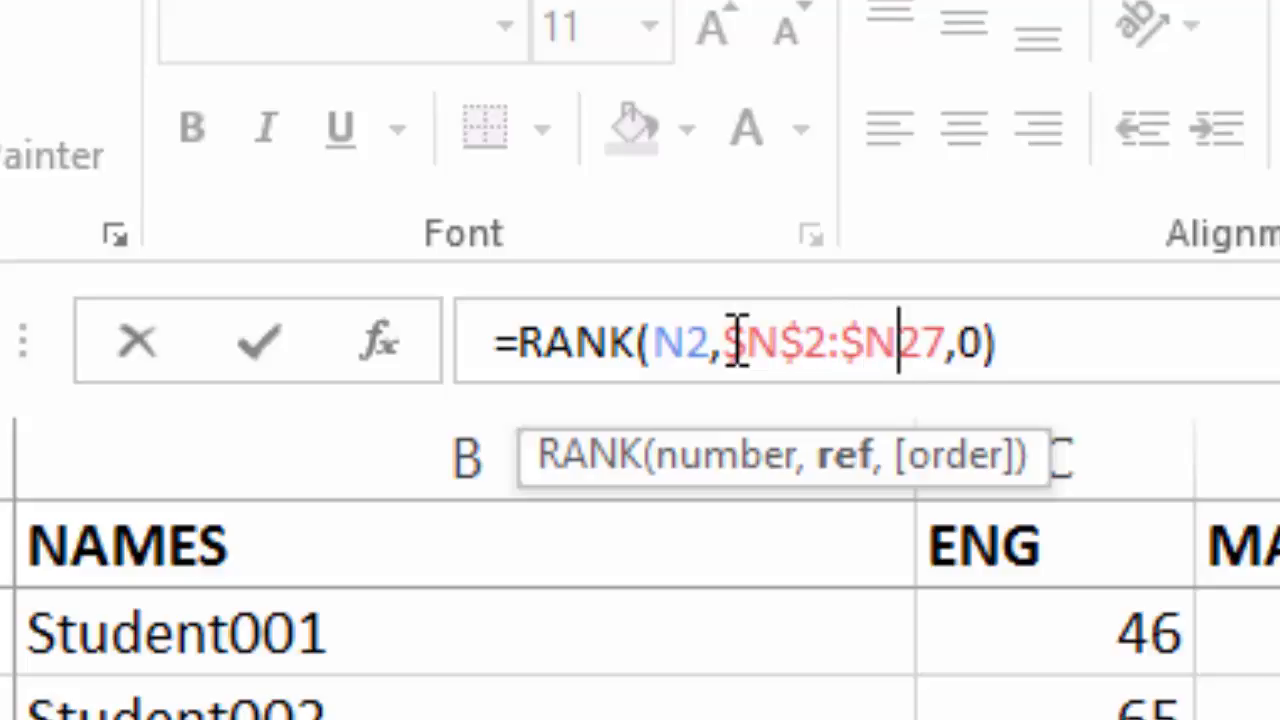
text($)
key(Return)
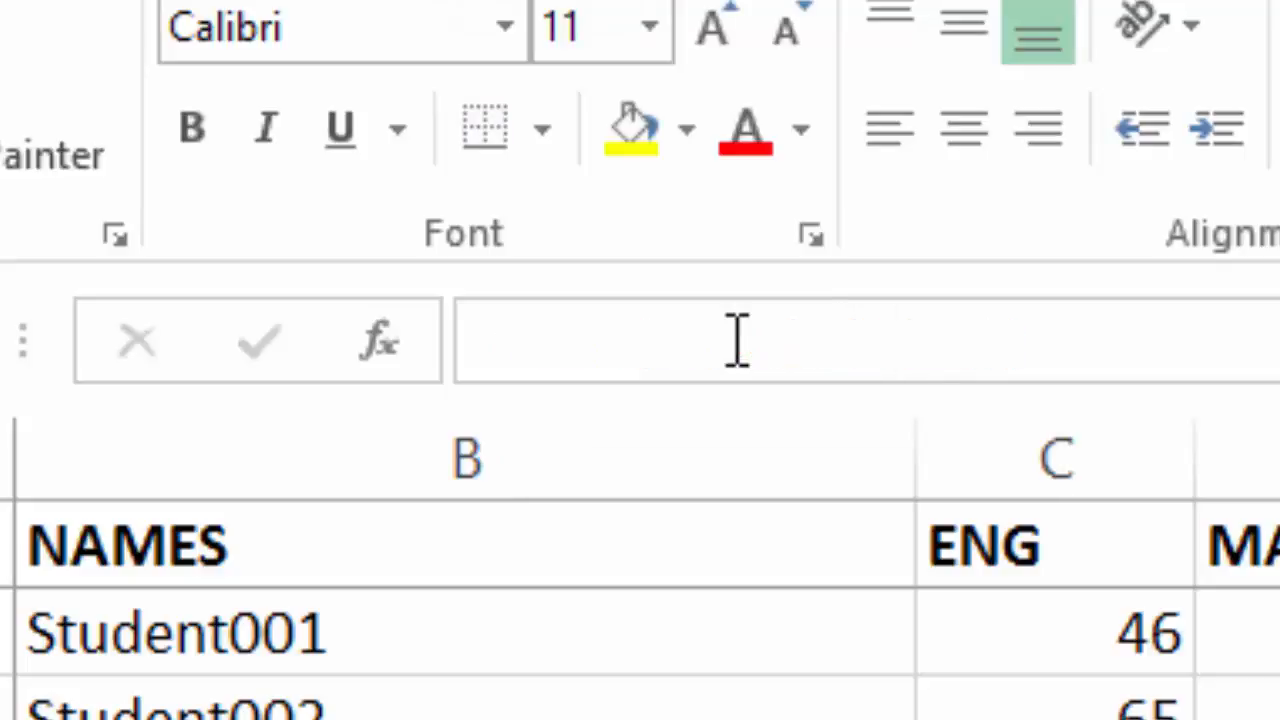
Step: Fill the corrected RANK formula from O2 down the POSITION column to row 27 and look over the ranks
key(Up)
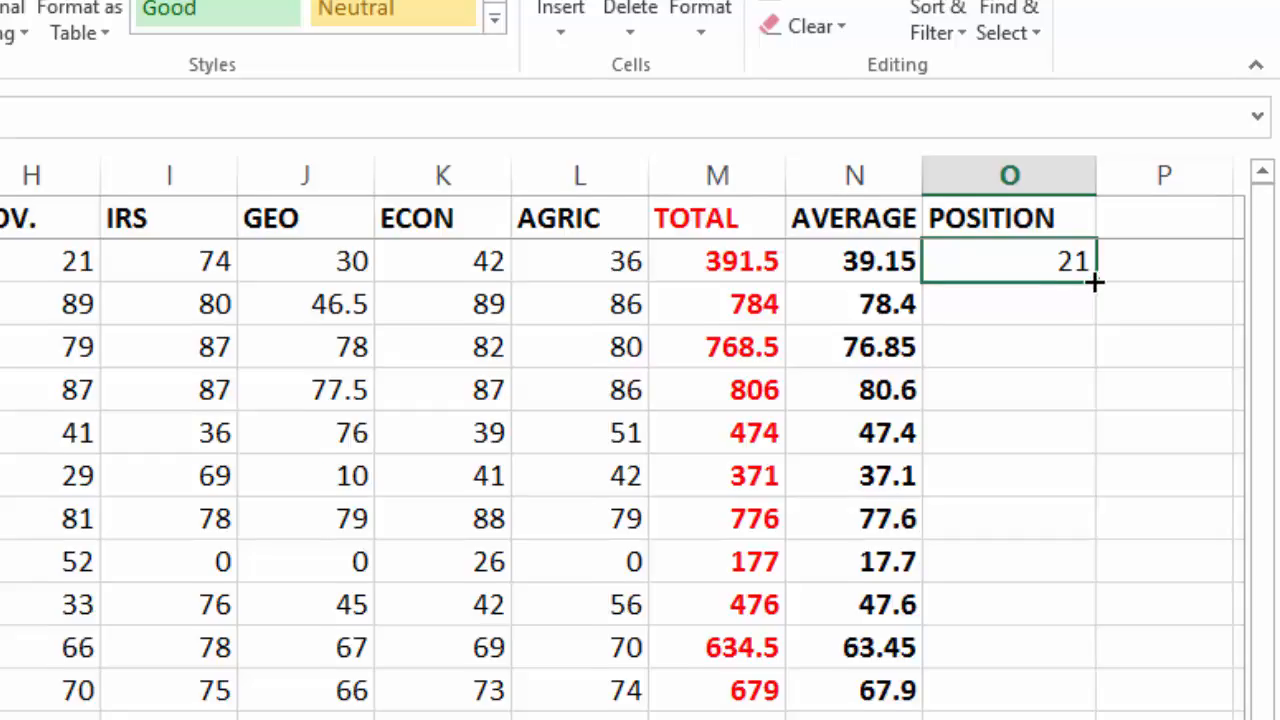
double_click(1094, 283)
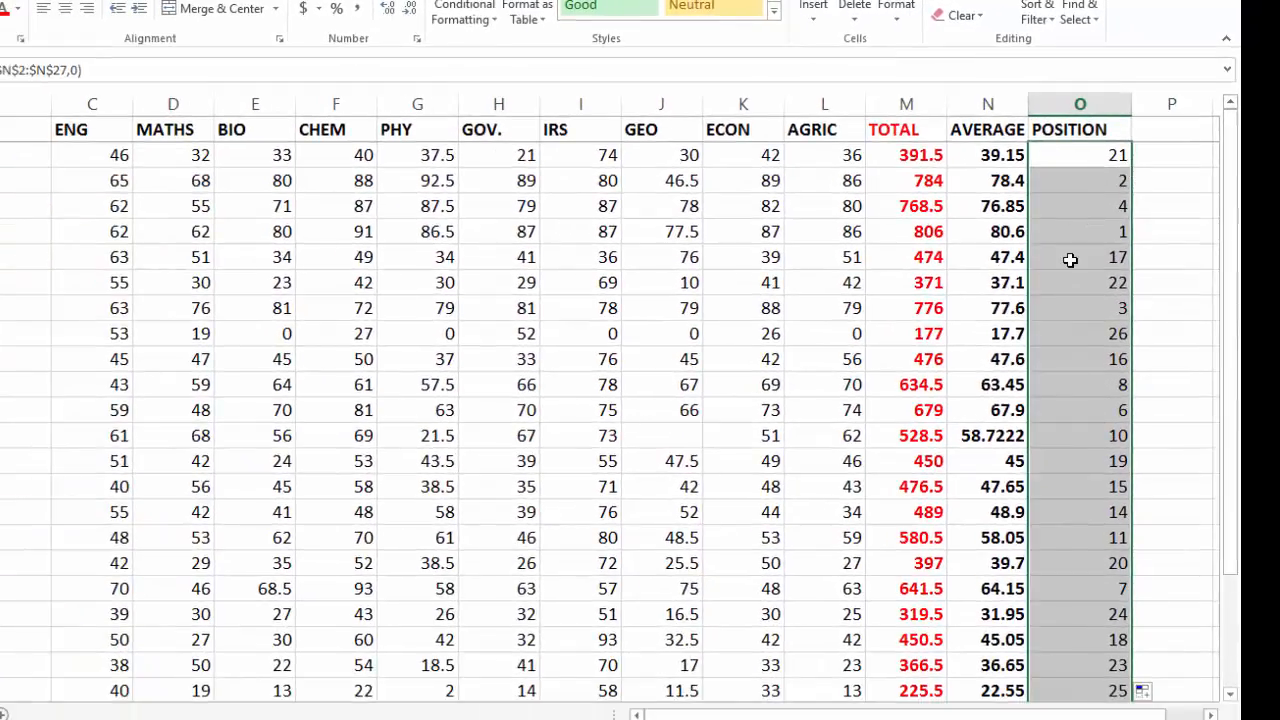
scroll(1070, 260, down, 8)
scroll(1070, 260, up, 3)
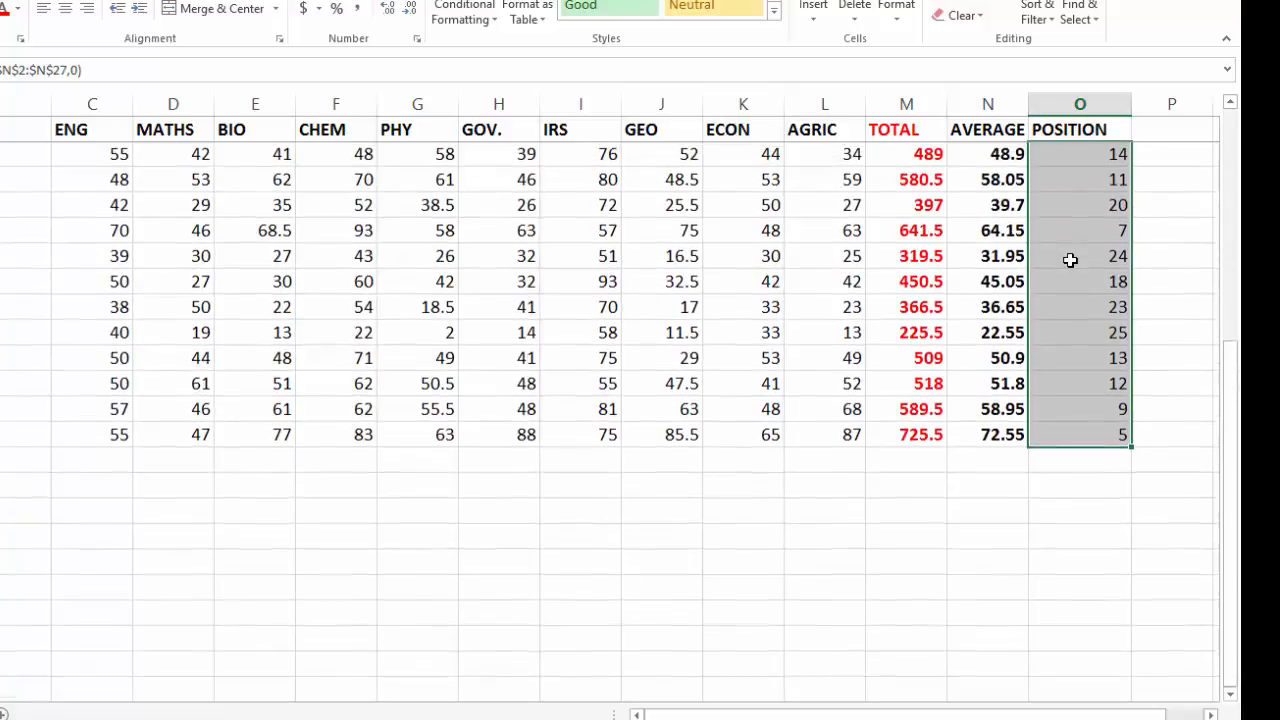
scroll(1070, 260, up, 5)
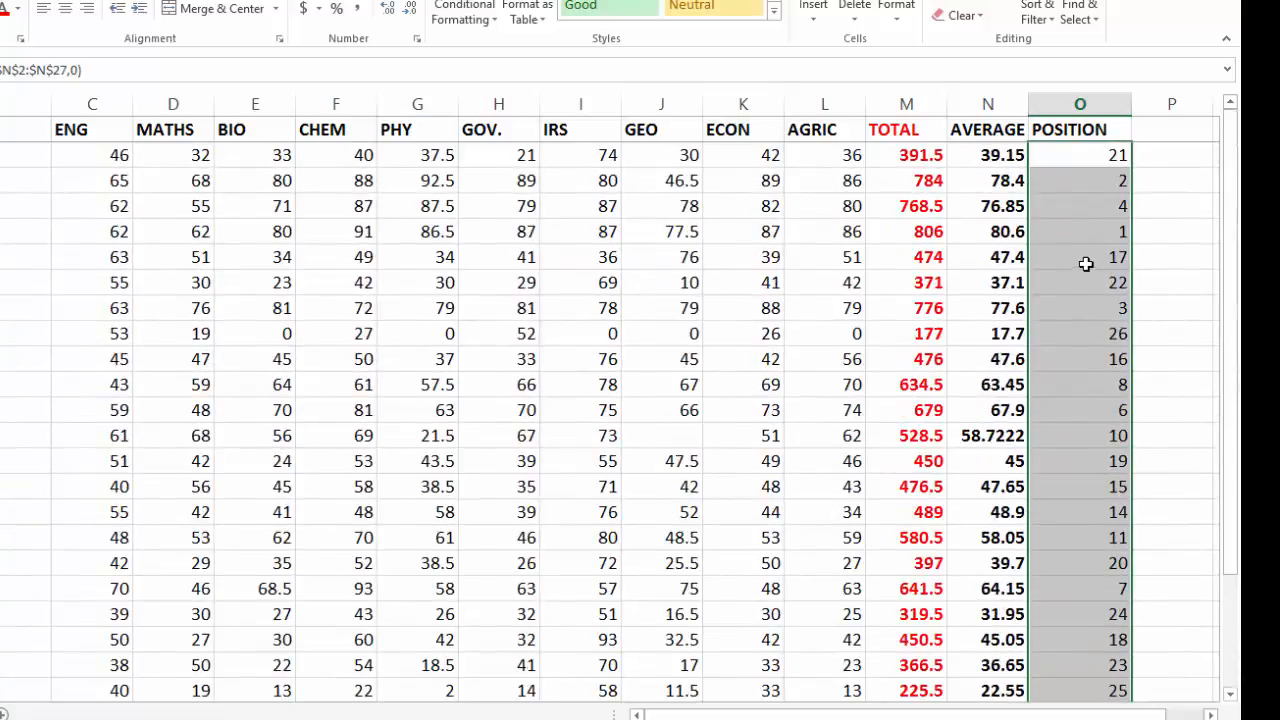
Step: Inspect the cell references of the RANK formulas in O7 and O13, leaving both formulas unedited
click(1086, 263)
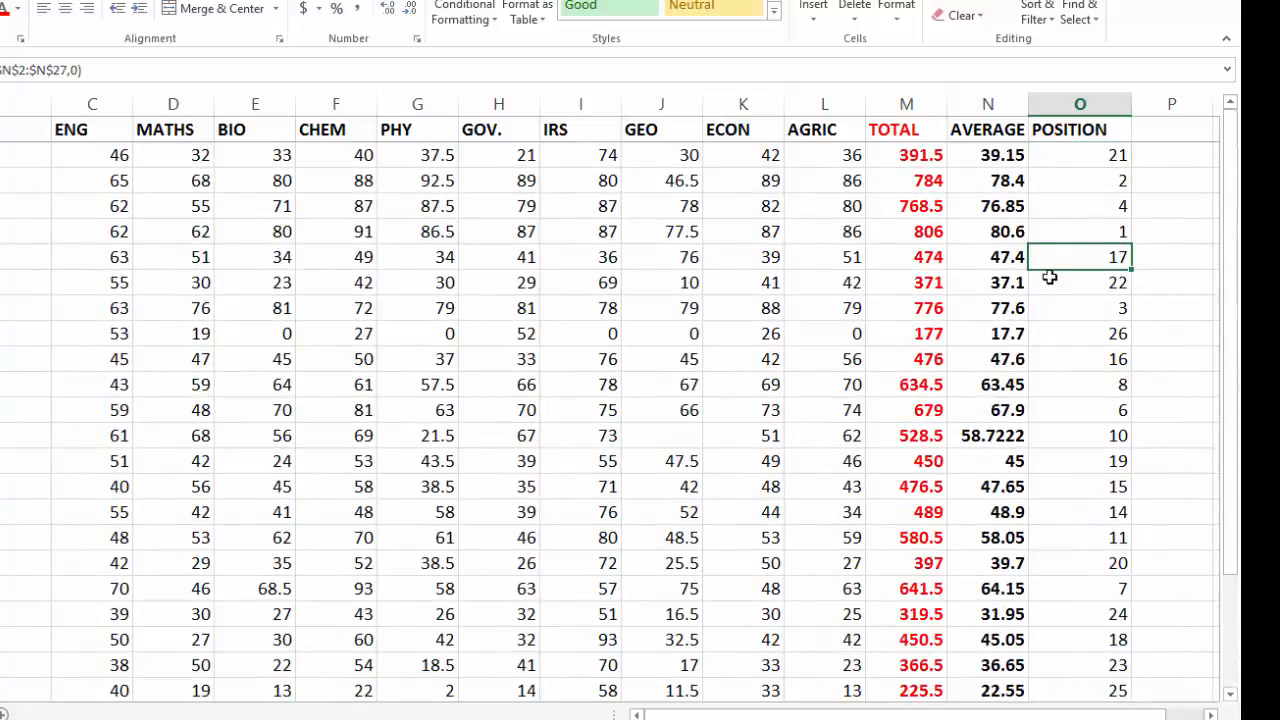
double_click(1082, 282)
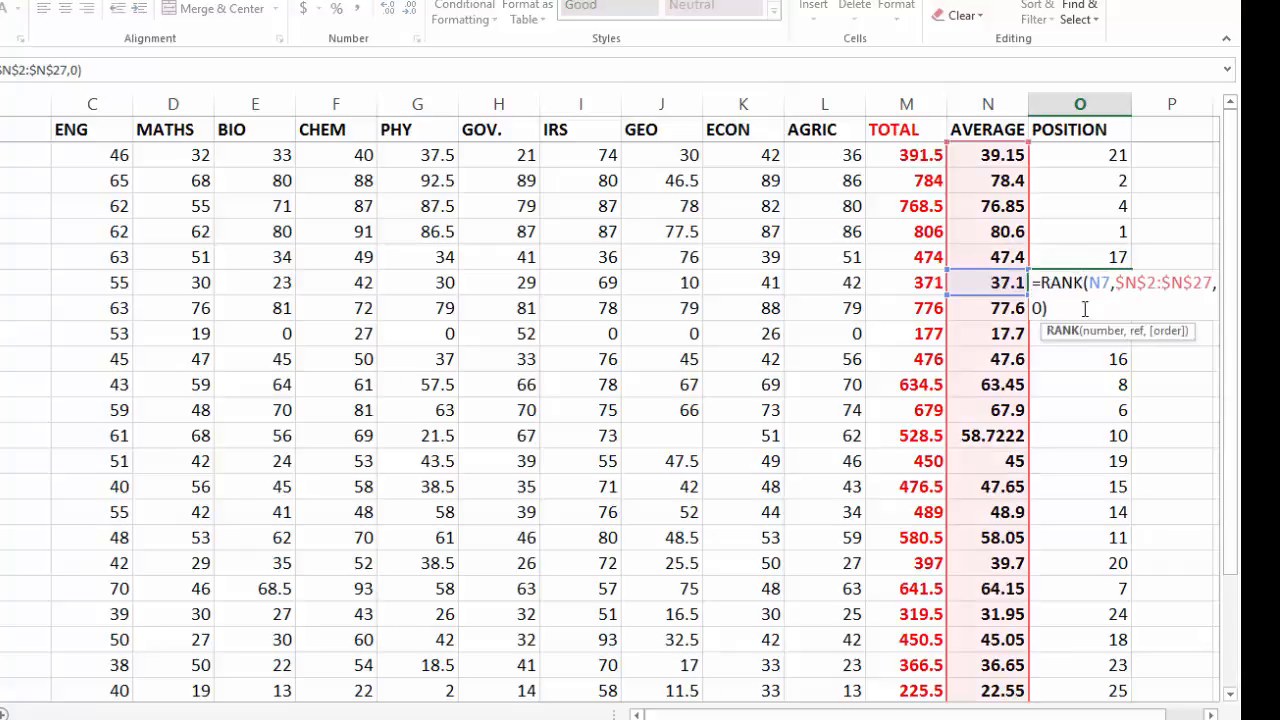
key(ctrl+Return)
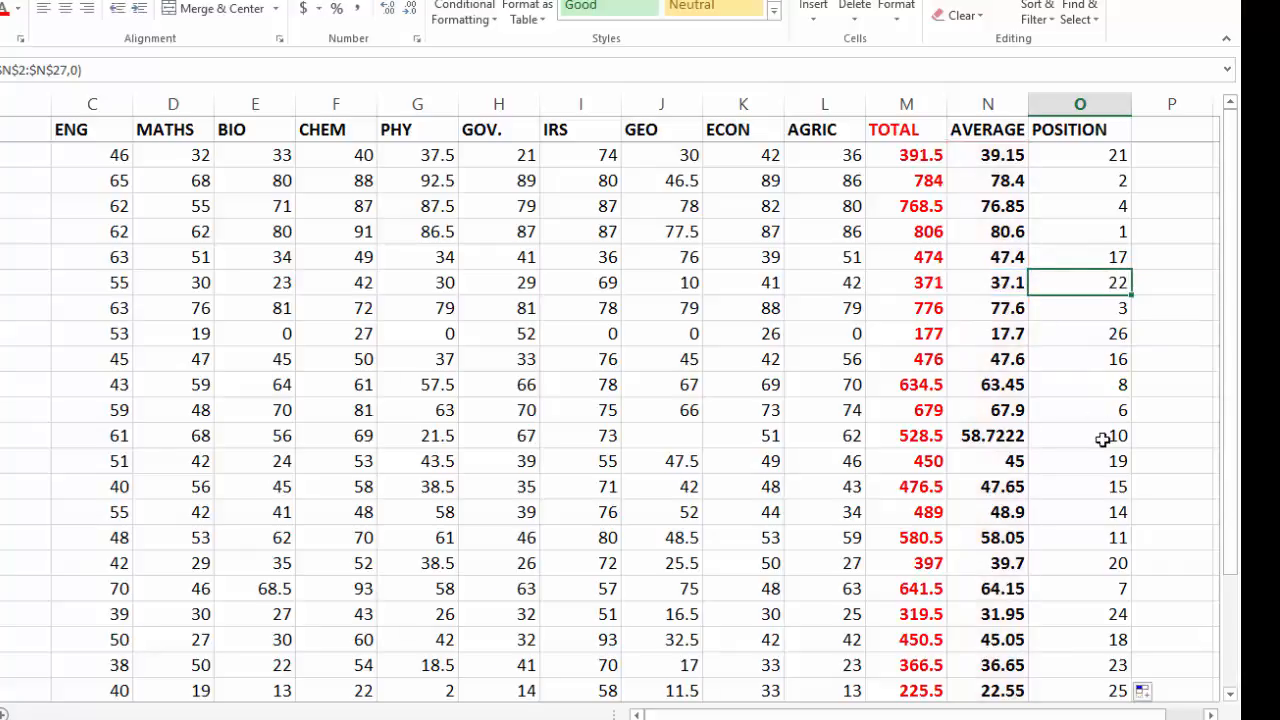
click(1102, 439)
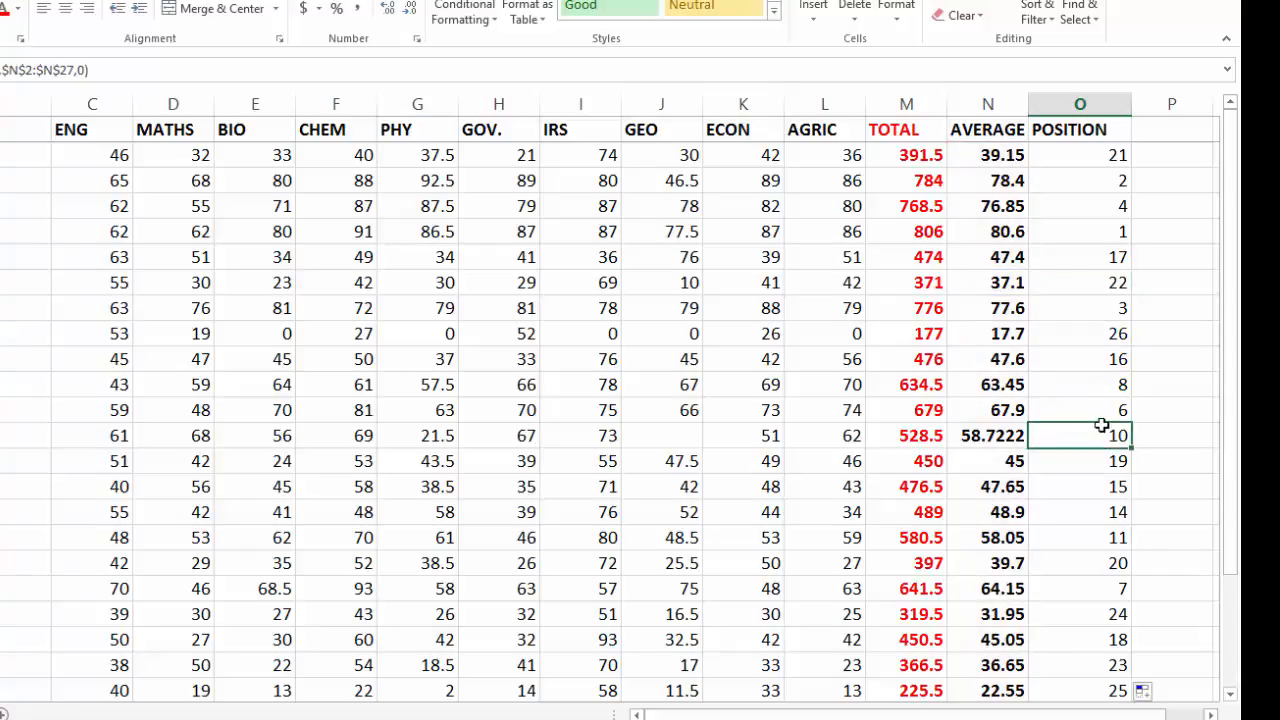
double_click(1102, 439)
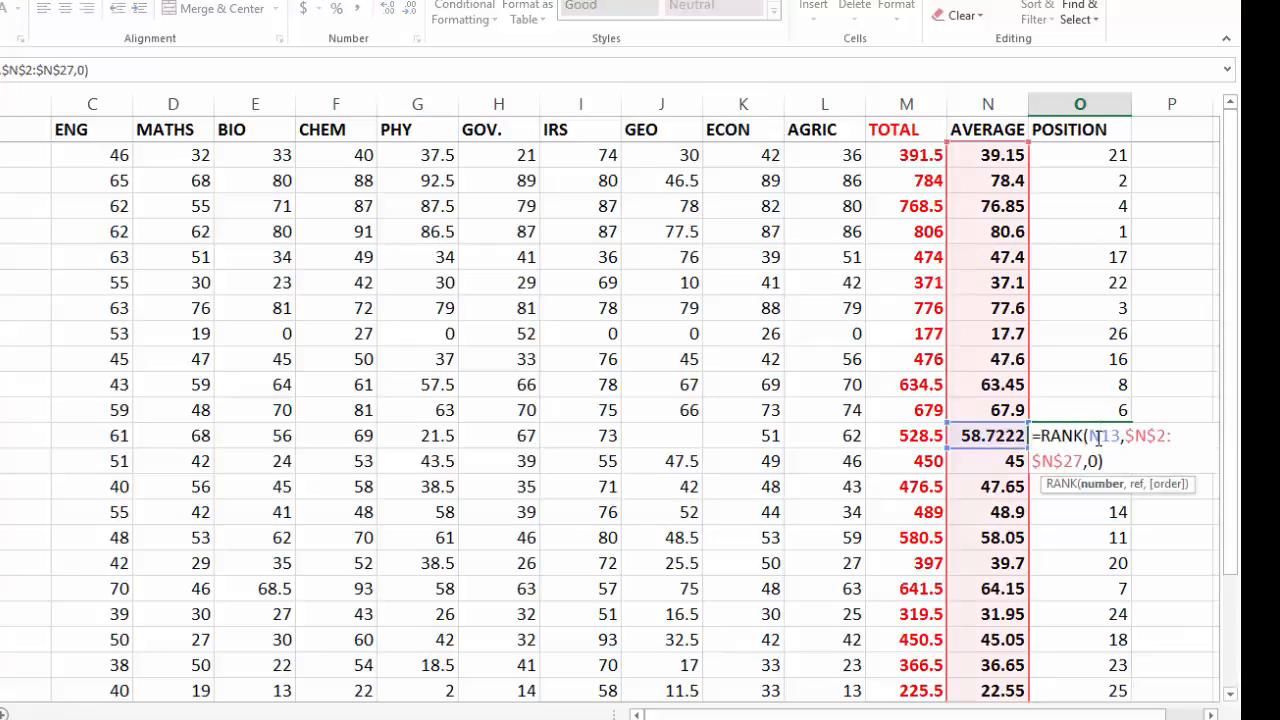
key(ctrl+Return)
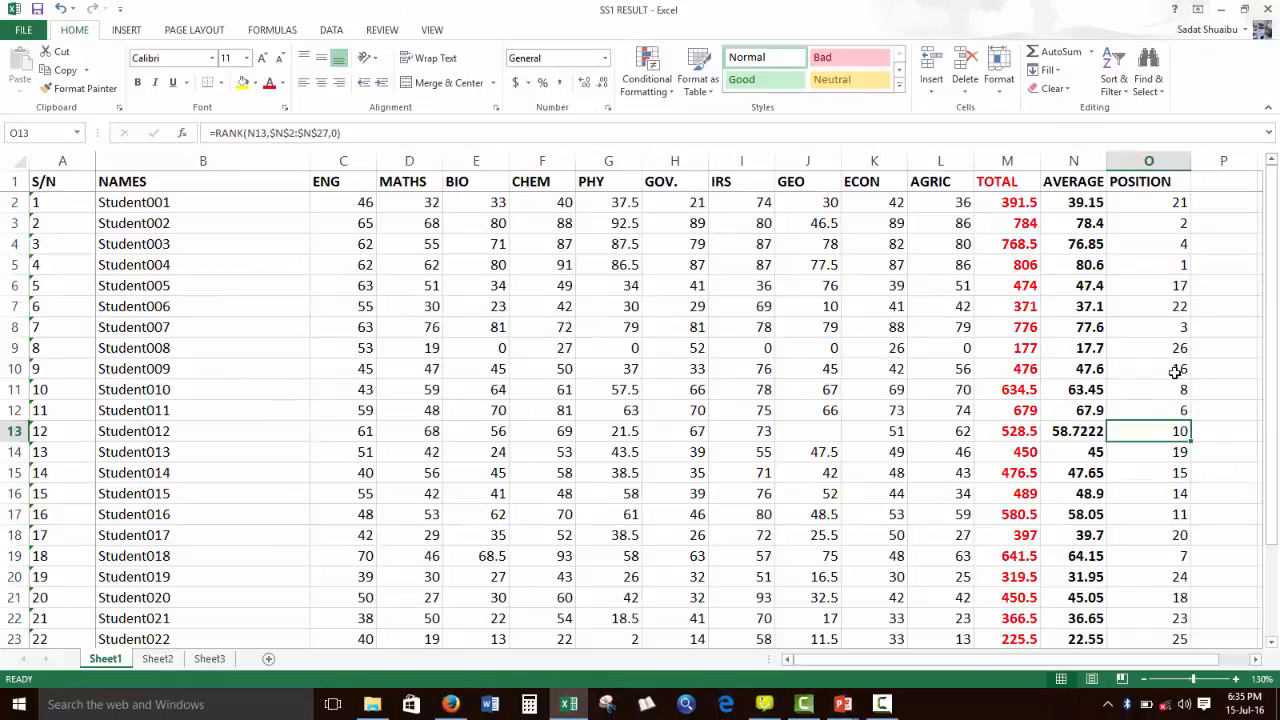
Step: Go through the POSITION column down to O27 and back up, reviewing each student's rank
key(Up)
key(Up)
key(Up)
key(Up)
key(Up)
key(Up)
key(Up)
key(Up)
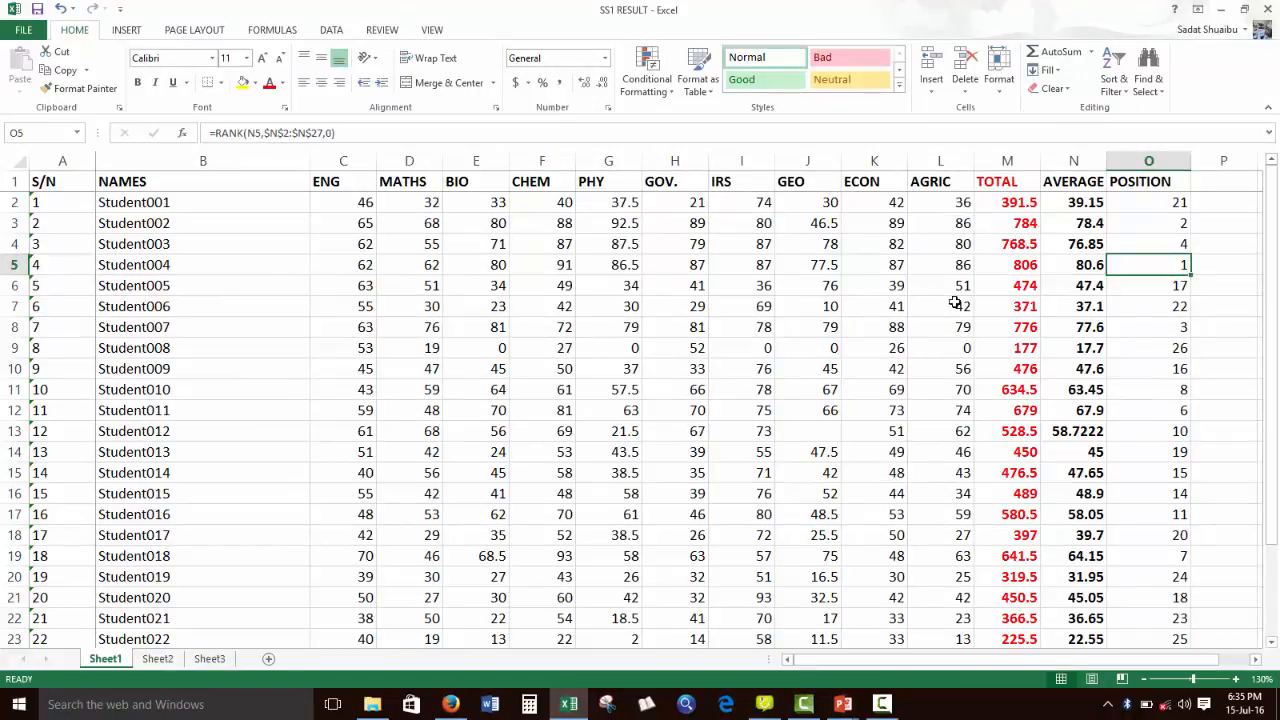
key(Down)
key(Down)
key(Down)
key(Down)
key(Down)
key(Down)
key(Down)
key(Down)
key(Down)
key(Down)
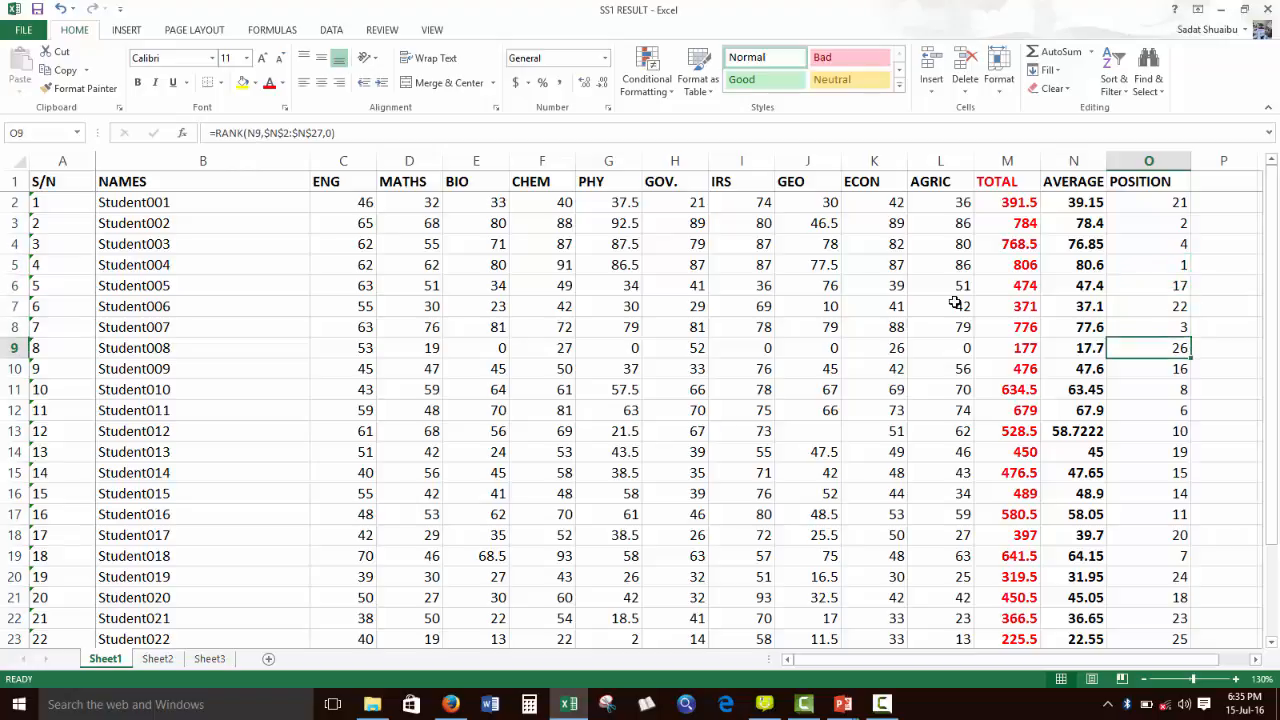
key(Down)
key(Down)
key(Down)
key(Down)
key(Down)
key(Down)
key(Down)
key(Down)
key(Down)
key(Down)
key(Down)
key(Down)
key(Down)
key(Up)
key(Up)
key(Up)
key(Up)
key(Up)
key(Up)
key(Up)
key(Up)
key(Up)
key(Up)
key(Up)
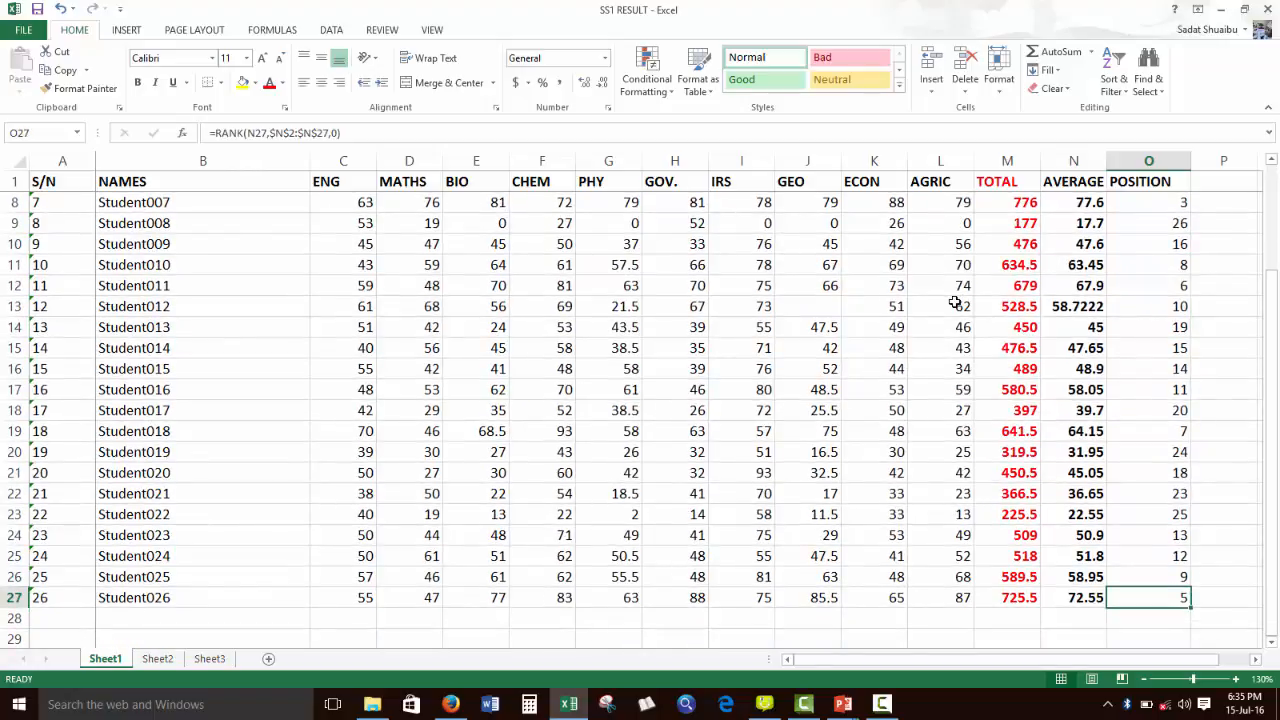
key(Up)
key(Up)
key(Up)
key(Up)
key(Up)
key(Up)
key(Up)
key(Up)
key(Up)
key(Up)
key(Up)
key(Up)
key(Up)
key(Up)
key(Up)
key(Up)
key(Down)
key(Down)
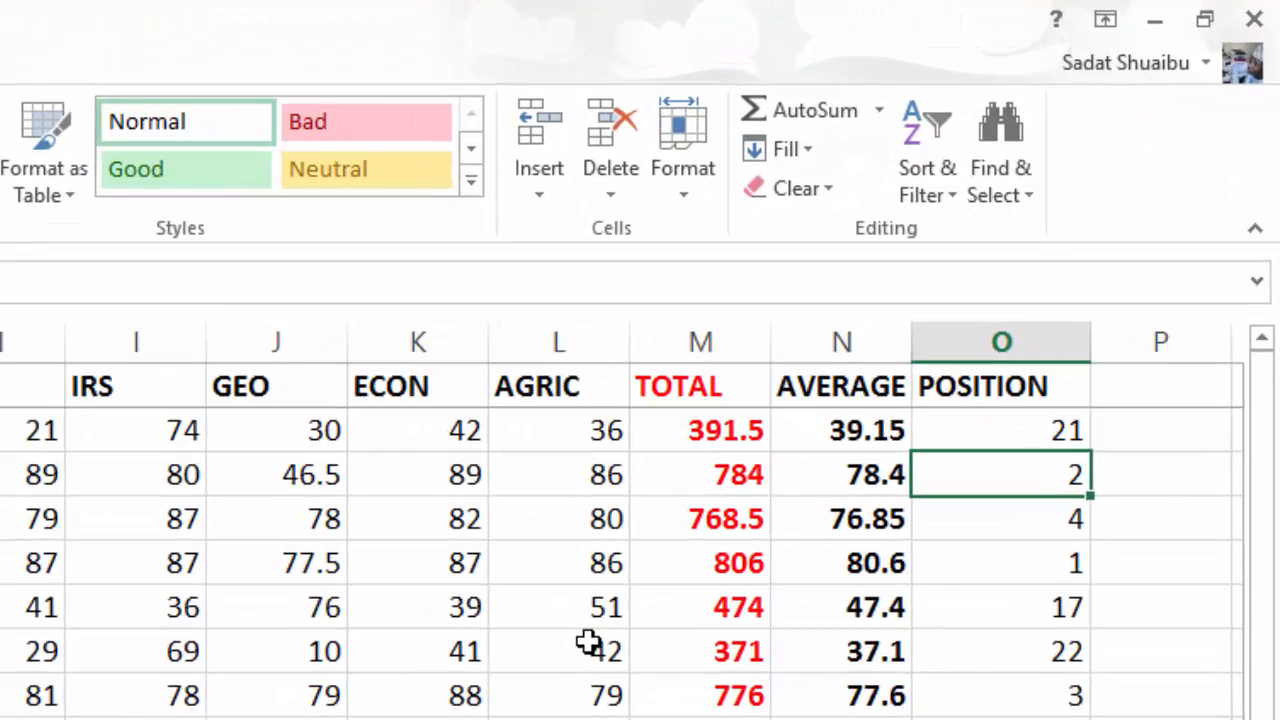
Step: Look across Student002's subject scores in row 3 and return to that student's position
key(Left)
key(Left)
key(Left)
key(Left)
key(Left)
key(Left)
key(Left)
key(Left)
key(Left)
key(Left)
key(Left)
key(Left)
key(Left)
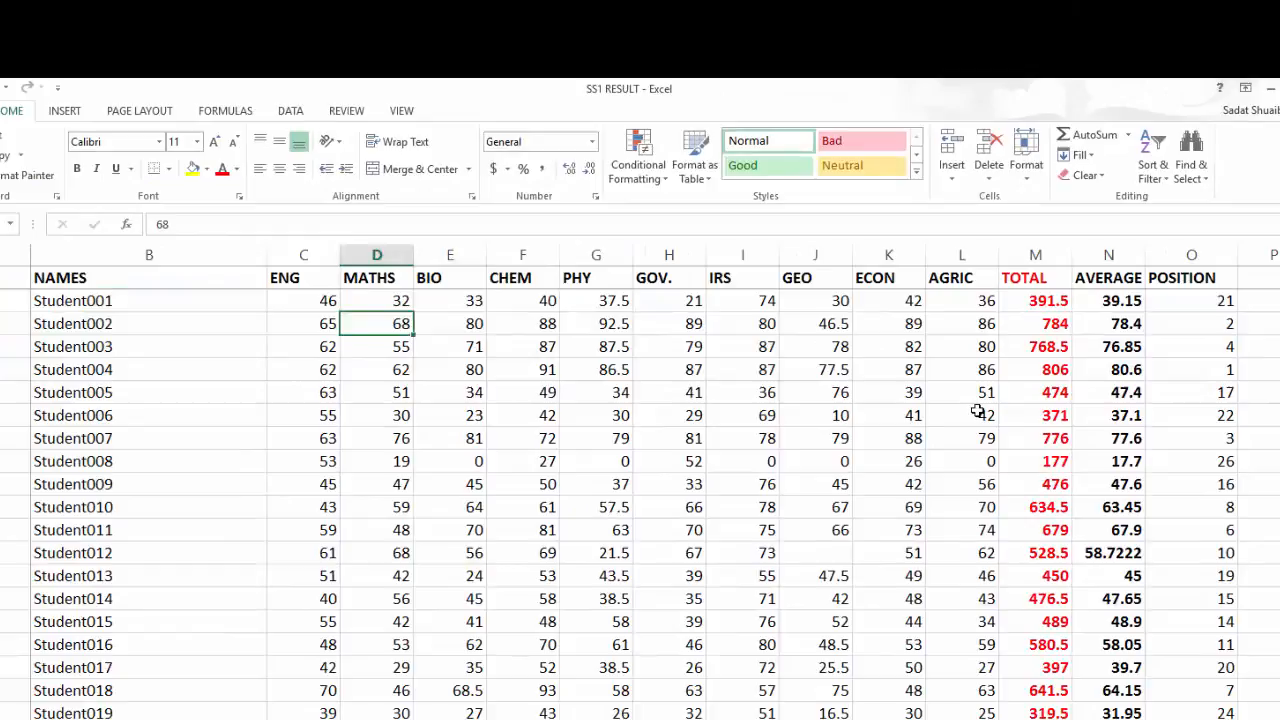
key(Right)
key(Right)
key(Right)
key(Right)
key(Right)
key(Right)
key(Right)
key(Right)
key(Right)
key(Right)
key(Right)
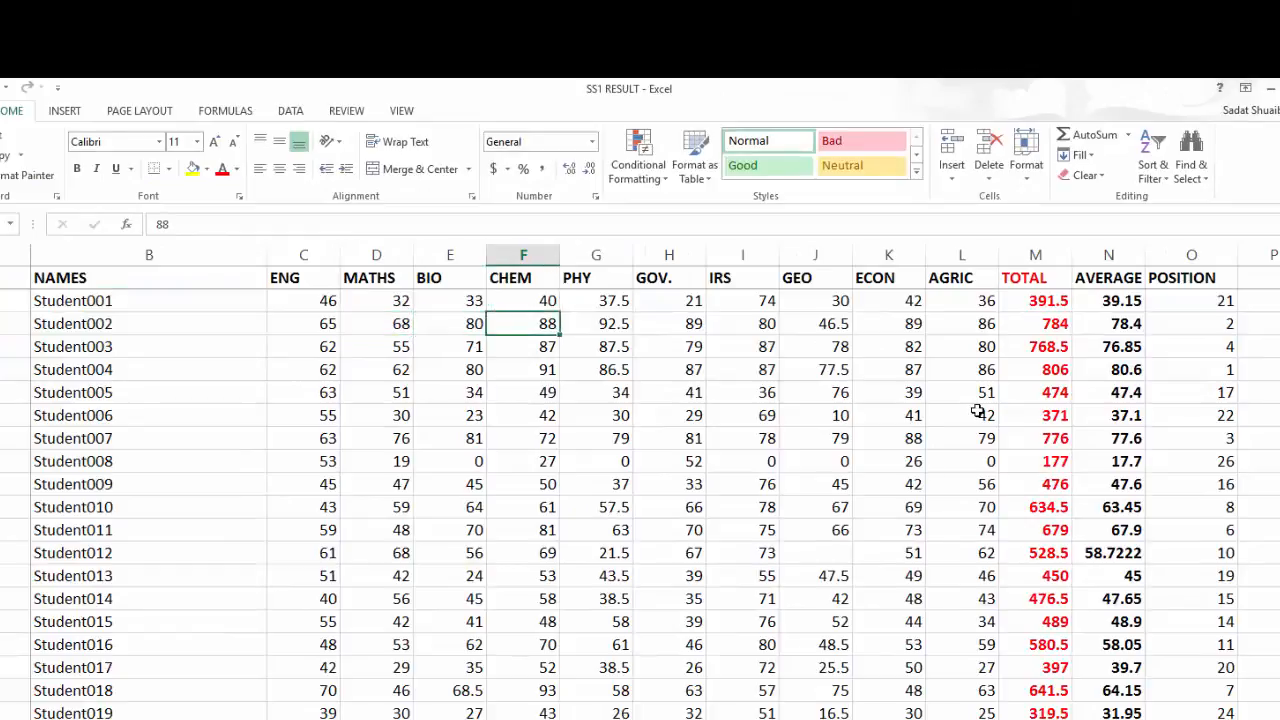
Step: Compare the RANK formulas in O2 and O3 for the first two students
key(Up)
key(Up)
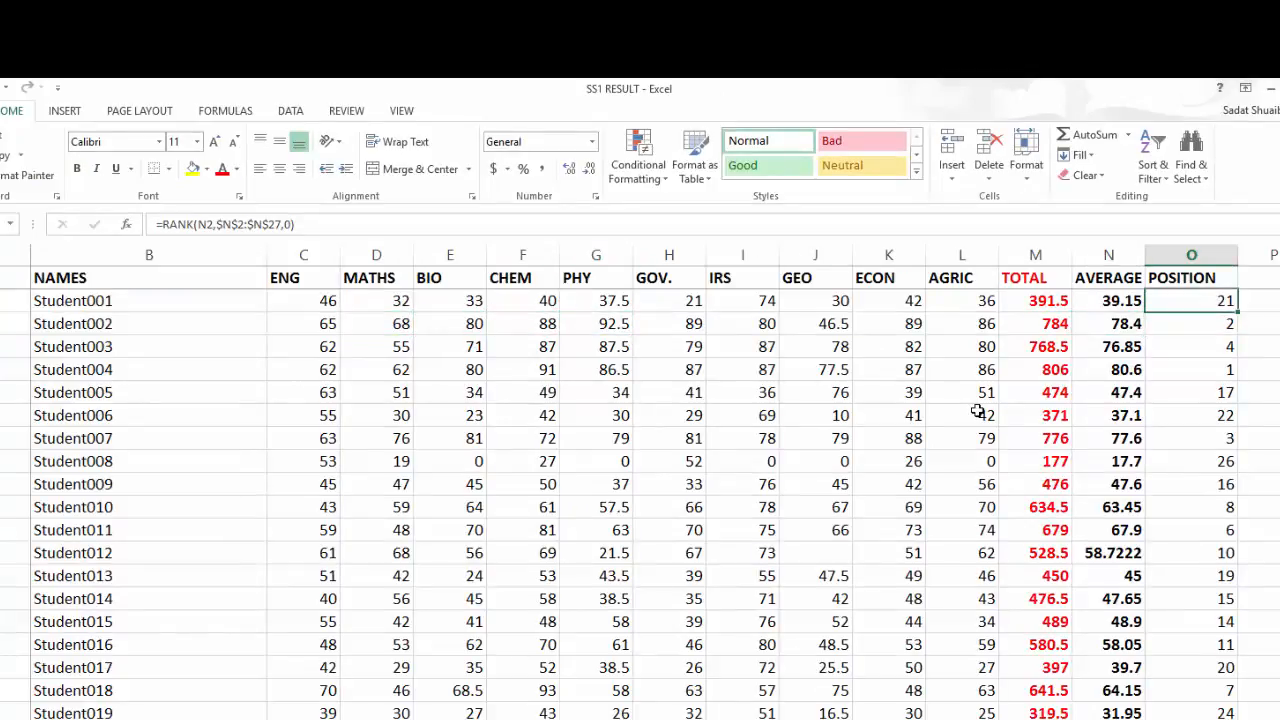
key(Down)
key(Down)
key(Up)
key(Down)
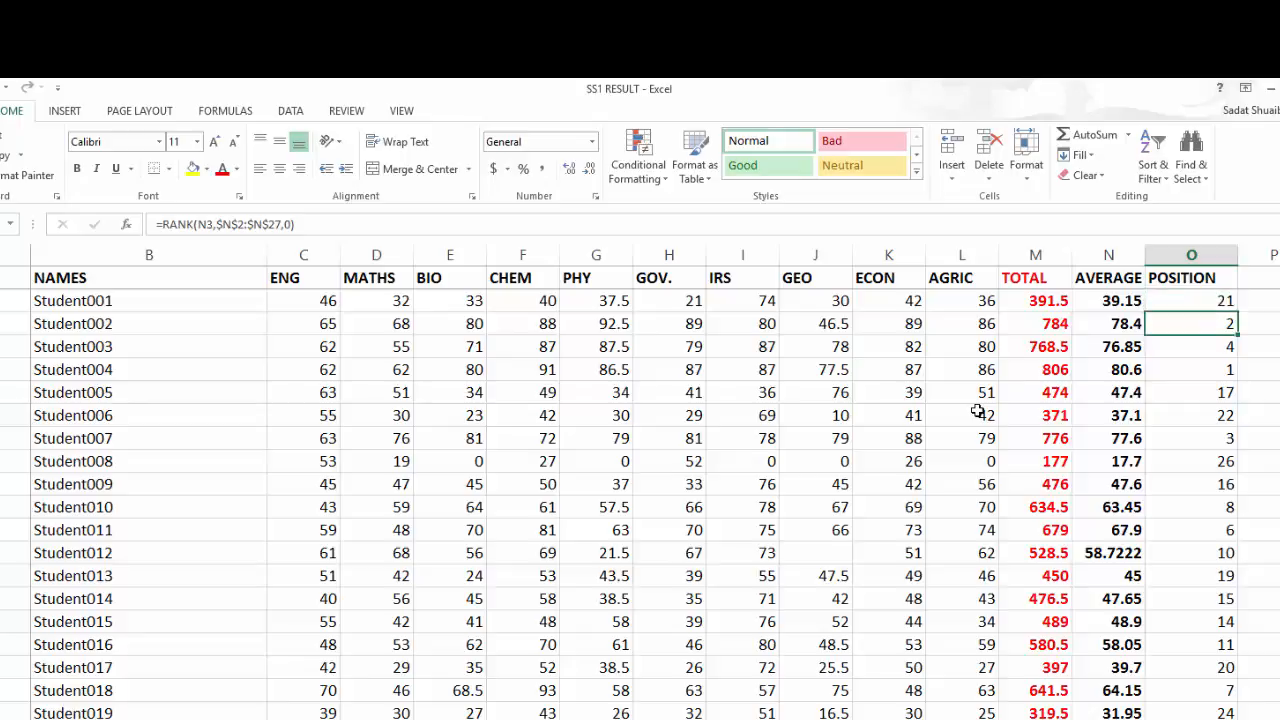
Step: Highlight all students' positions from O2 to O27 for review
key(Up)
key(shift+Down)
key(shift+Down)
key(shift+Down)
key(shift+Down)
key(shift+Down)
key(shift+Down)
key(shift+Down)
key(shift+Down)
key(shift+Down)
key(shift+Down)
key(shift+Down)
key(shift+Down)
key(shift+Down)
key(shift+Down)
key(shift+Down)
key(shift+Down)
key(shift+Down)
key(shift+Down)
key(shift+Down)
key(shift+Down)
key(shift+Down)
key(shift+Down)
key(shift+Down)
key(shift+Down)
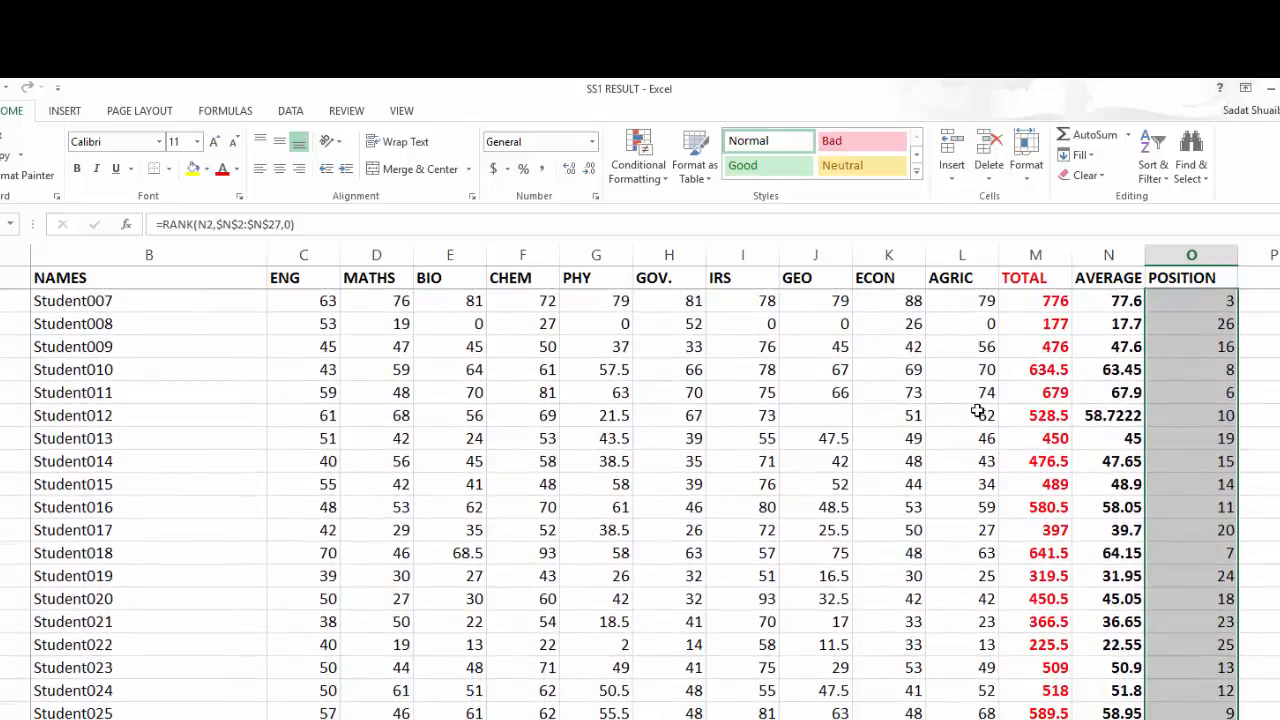
scroll(977, 411, up, 2)
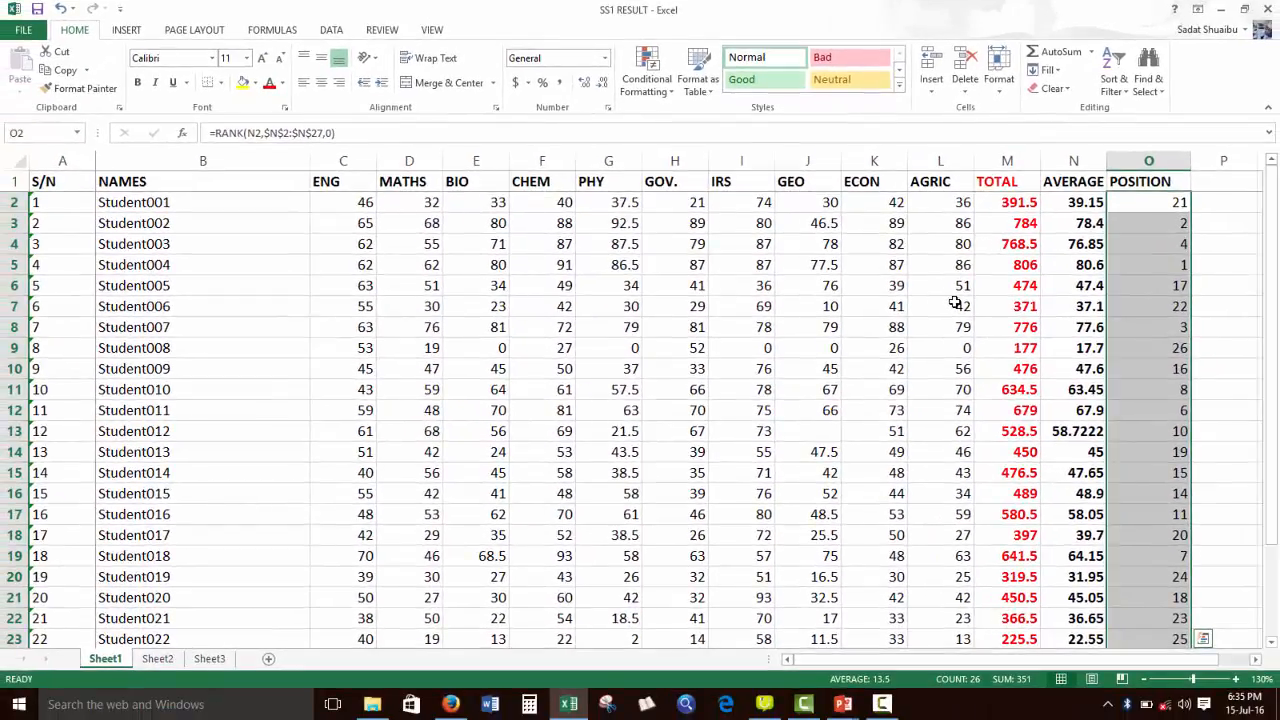
Step: Clear the column selection and go back to O2 to review its RANK formula with absolute references
key(Up)
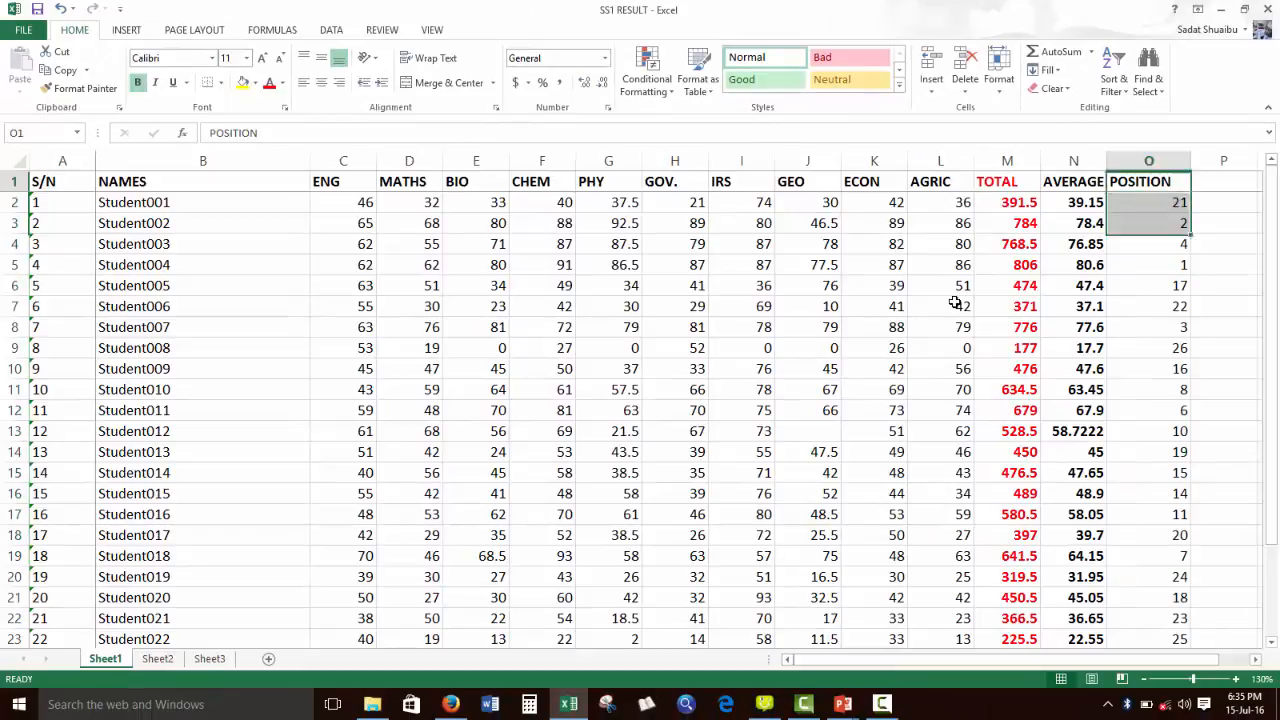
key(Down)
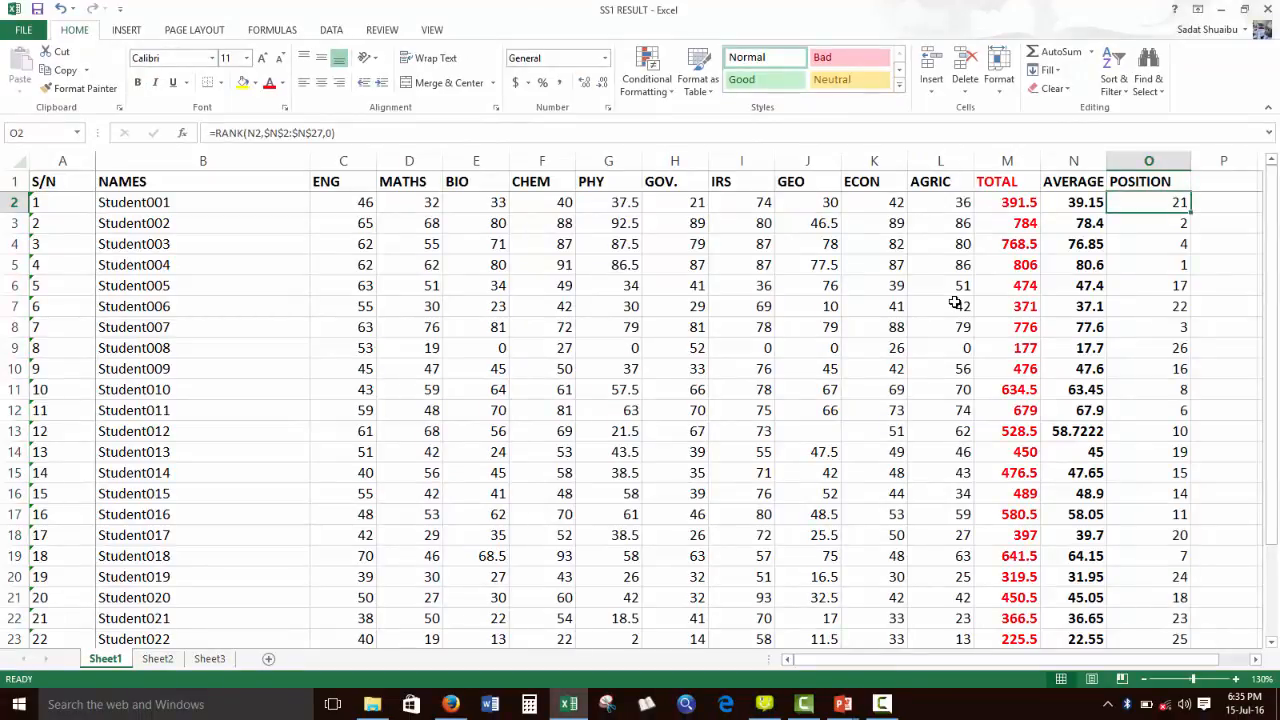
key(Left)
key(Right)
key(Right)
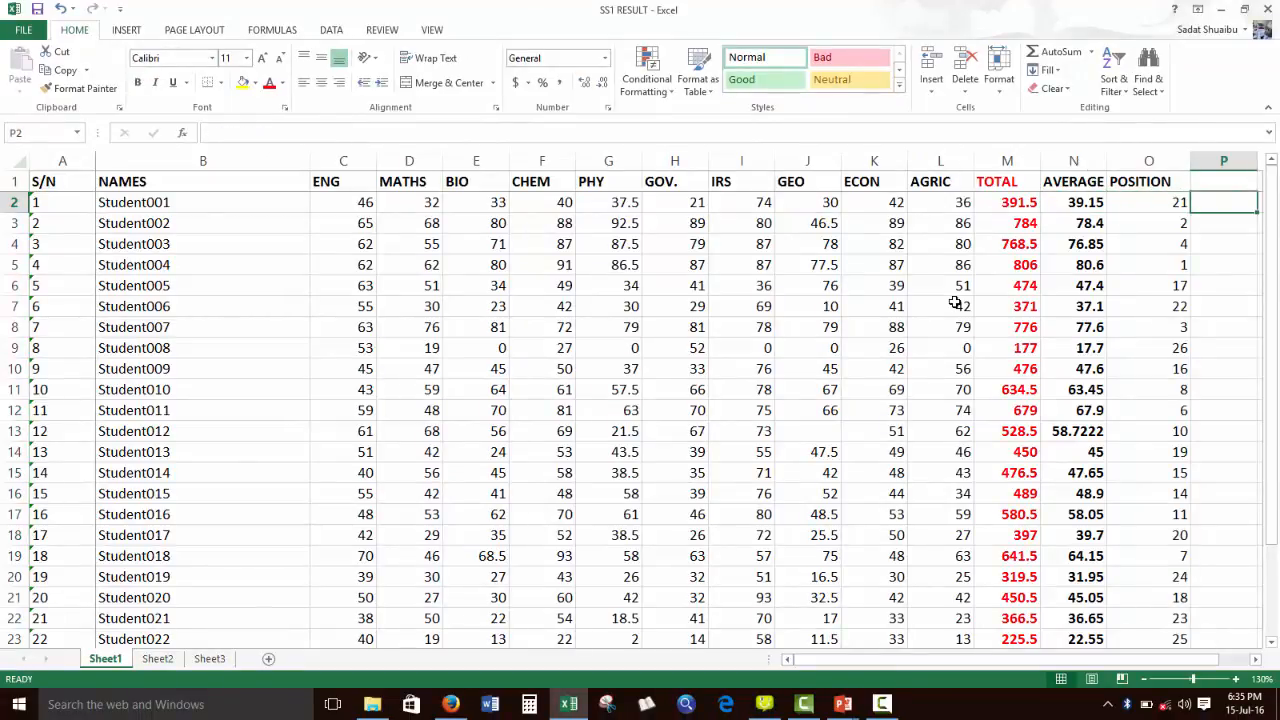
key(Left)
key(Up)
key(Down)
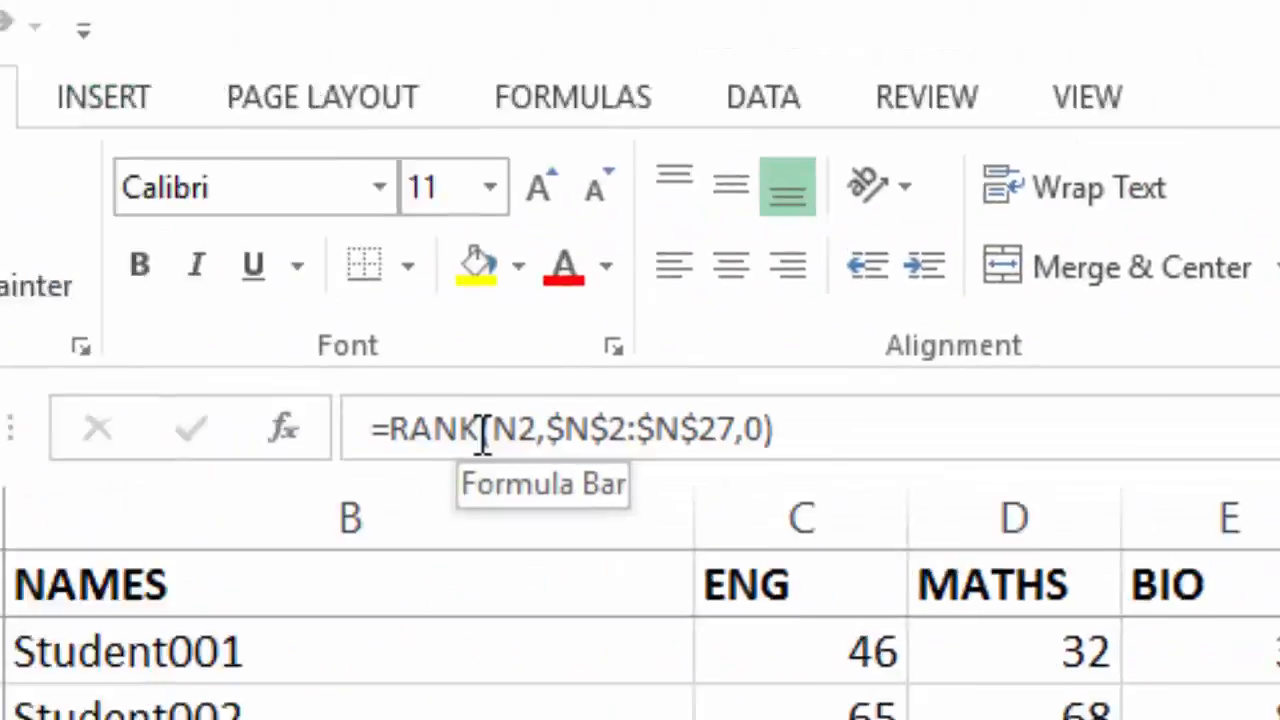
Step: Check the RANK.AVG and RANK.EQ alternatives to the function in O2's formula, keeping RANK in place
click(861, 420)
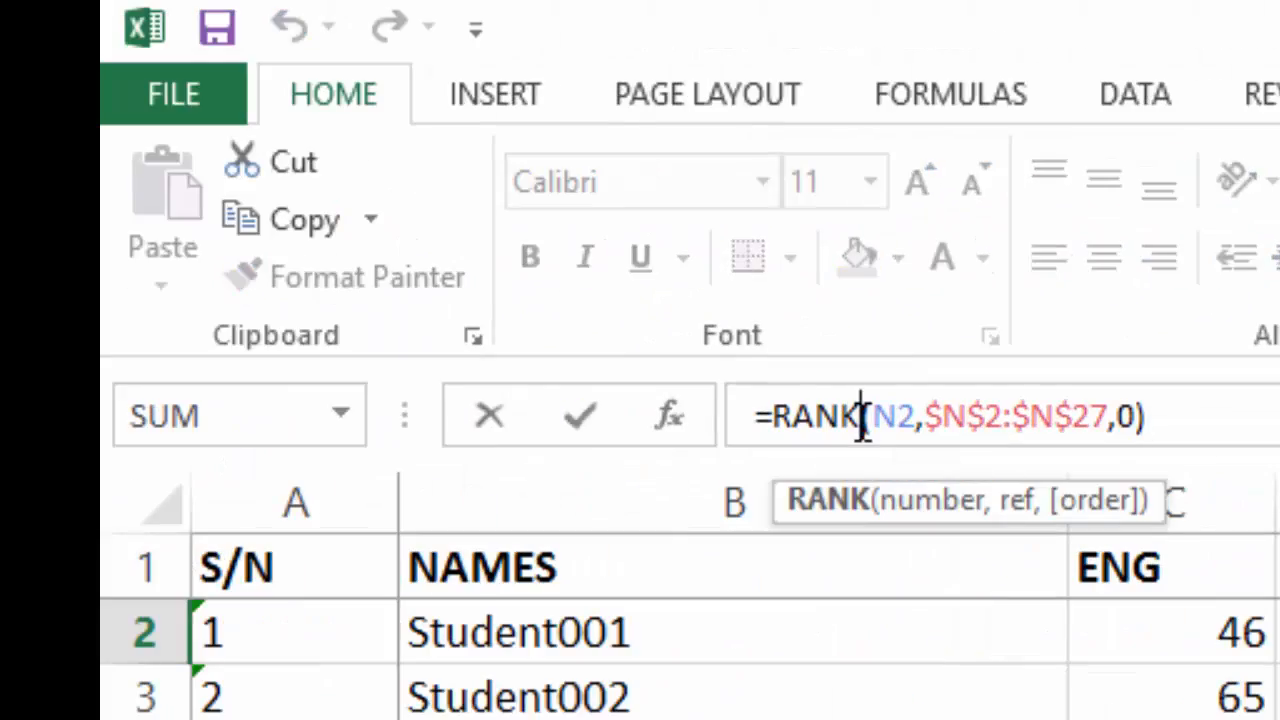
text(.a)
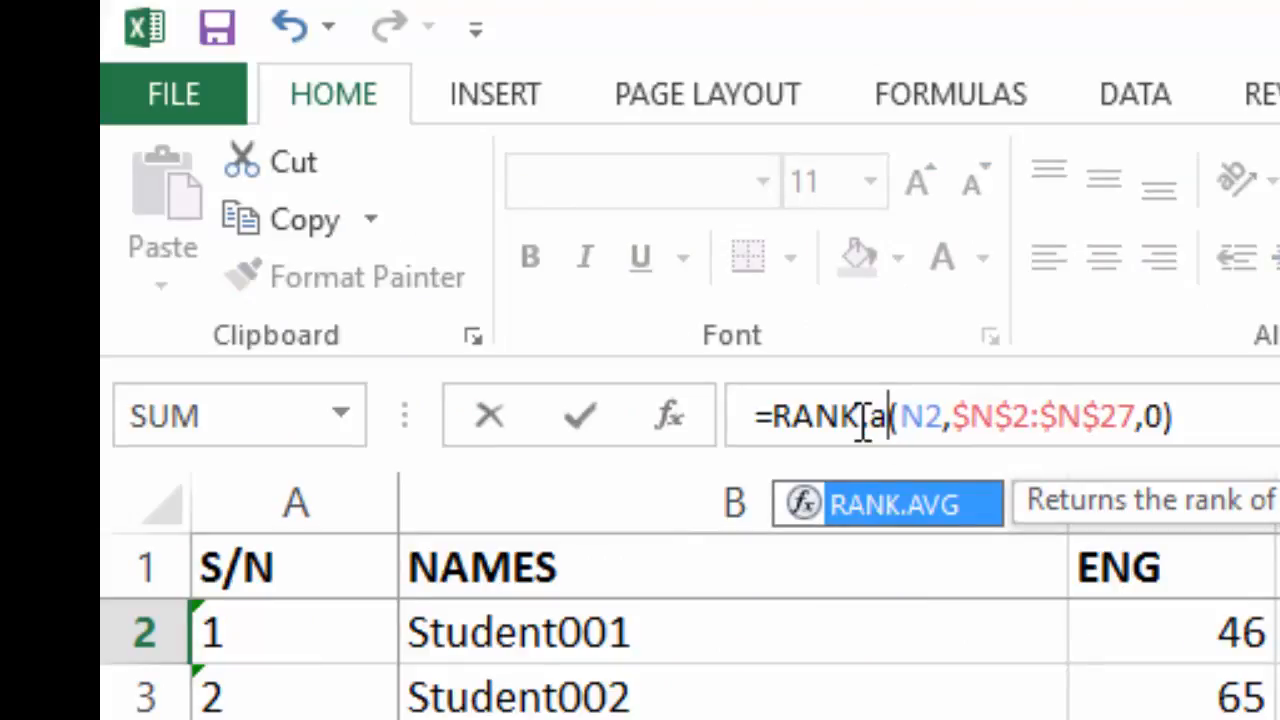
key(BackSpace)
key(BackSpace)
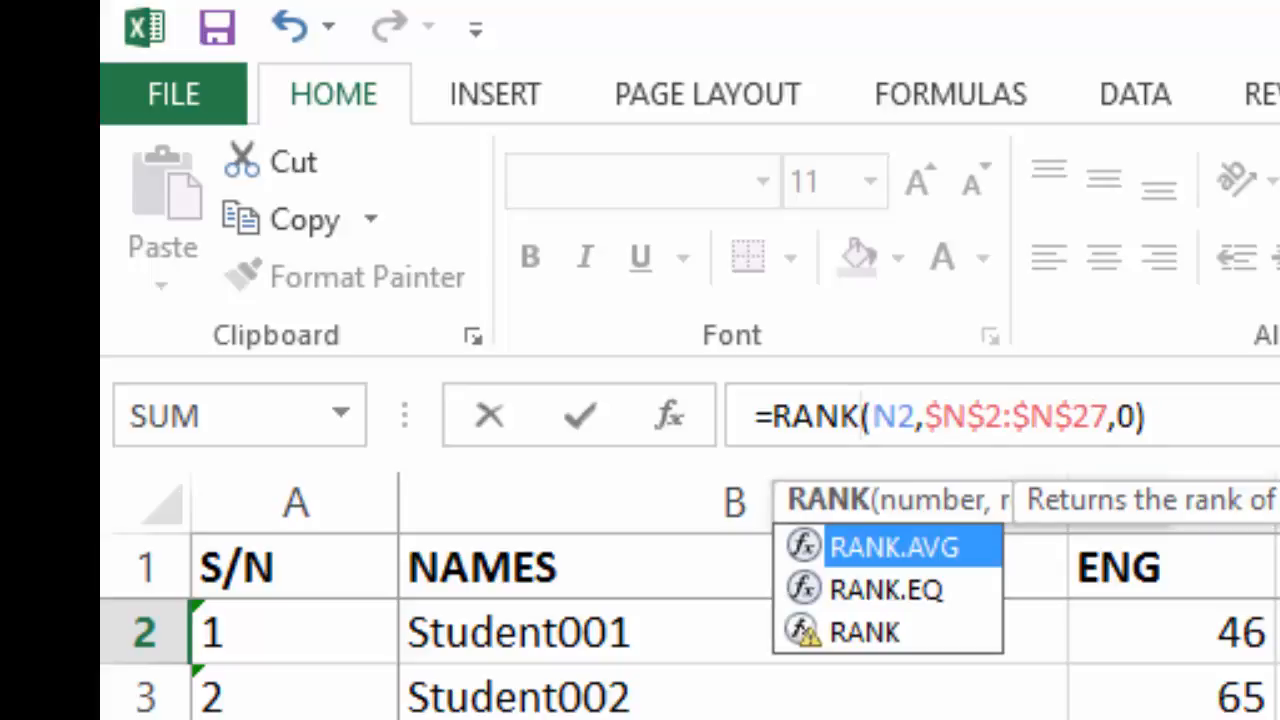
key(Escape)
key(Return)
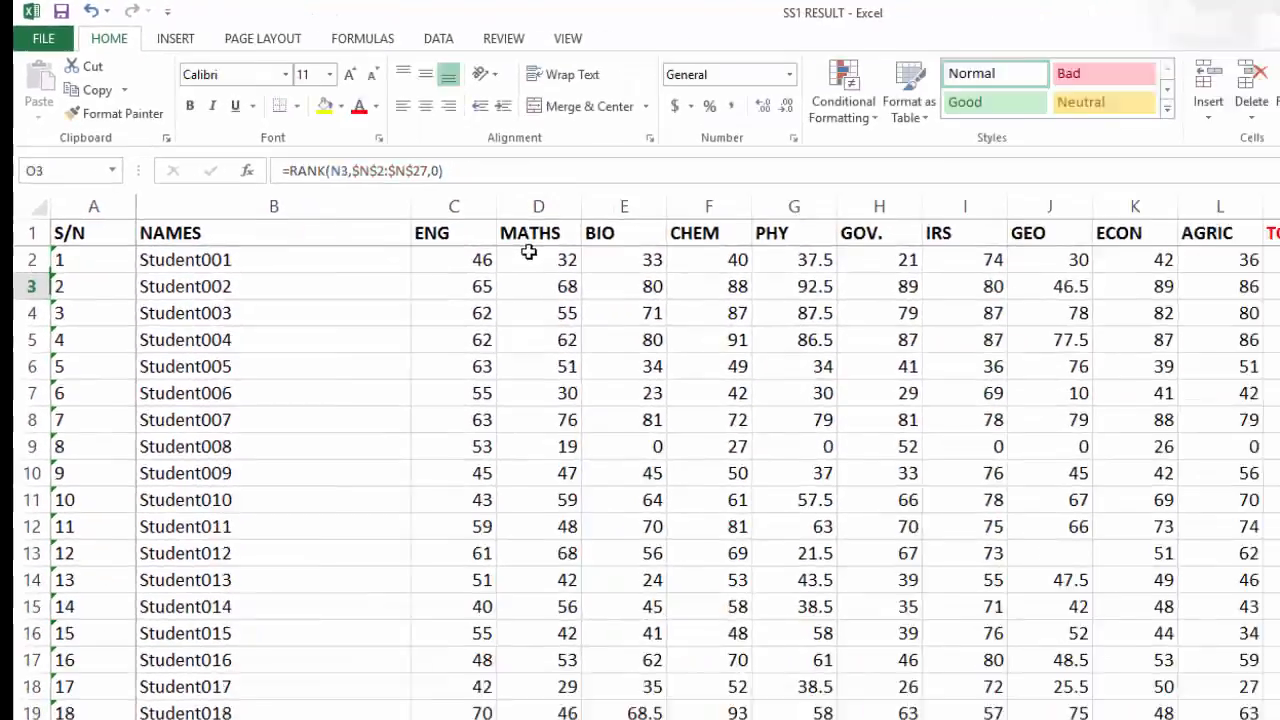
Step: Review the RANK formulas in the POSITION column for the first four students, O2 to O5
key(Down)
key(Up)
key(Up)
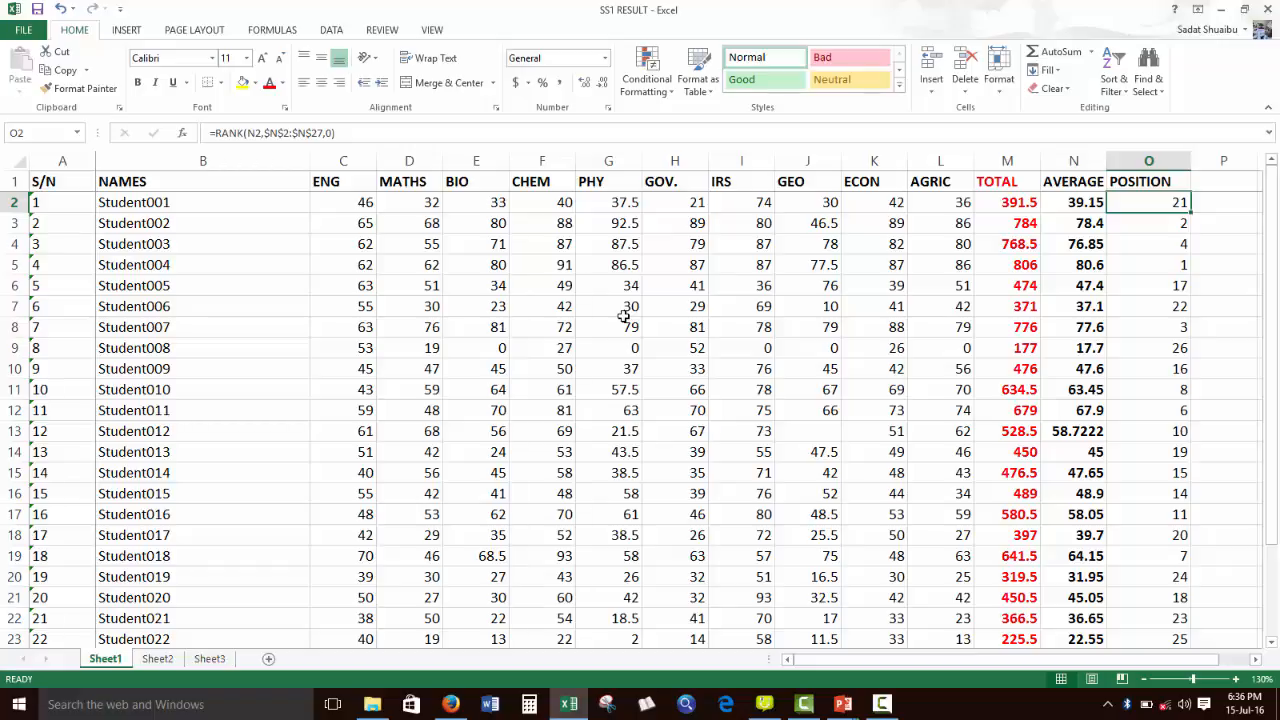
key(Down)
key(Down)
key(Down)
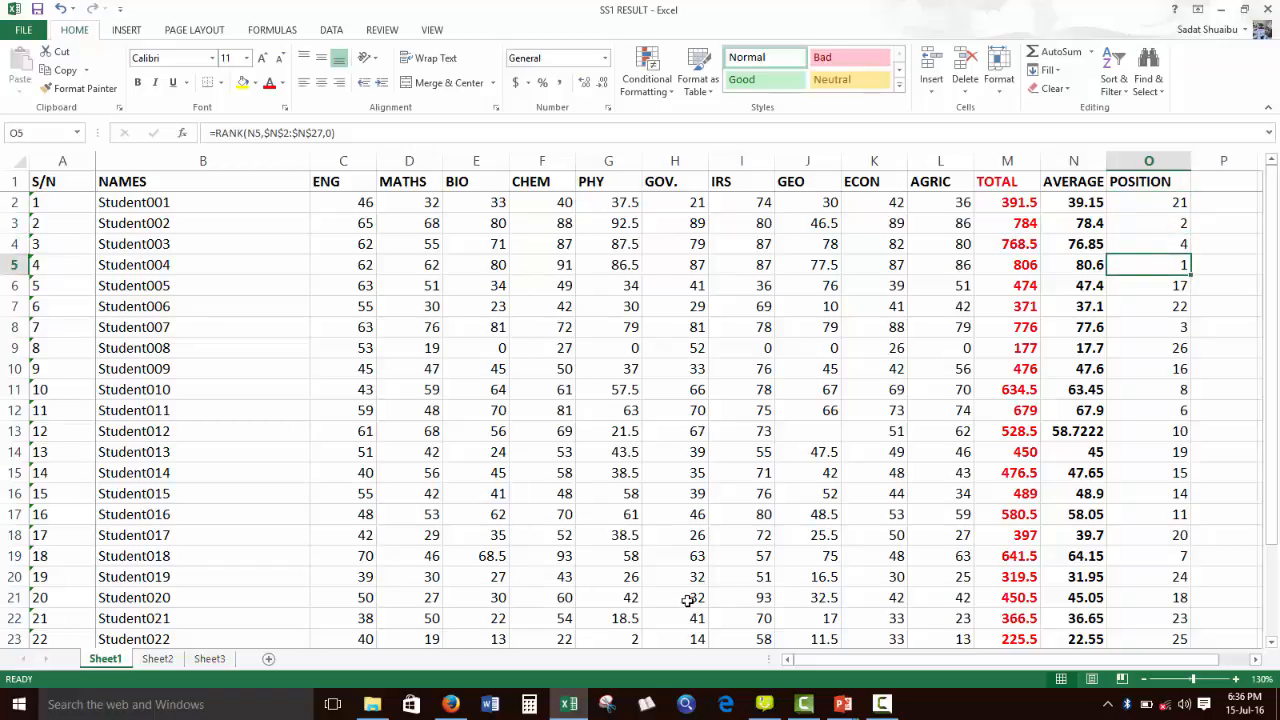
Step: Switch to the PowerPoint slide show at the "Let's Start" slide with the demonstration data
key(alt+Tab)
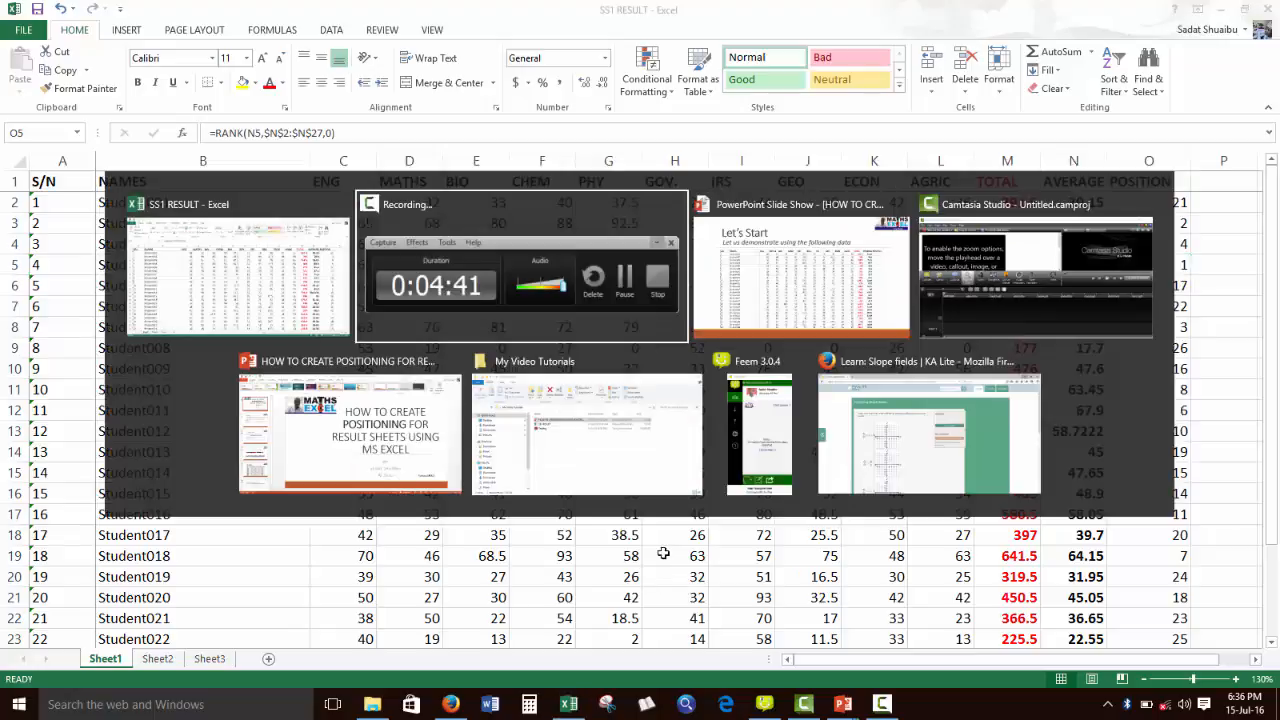
key(alt+Tab)
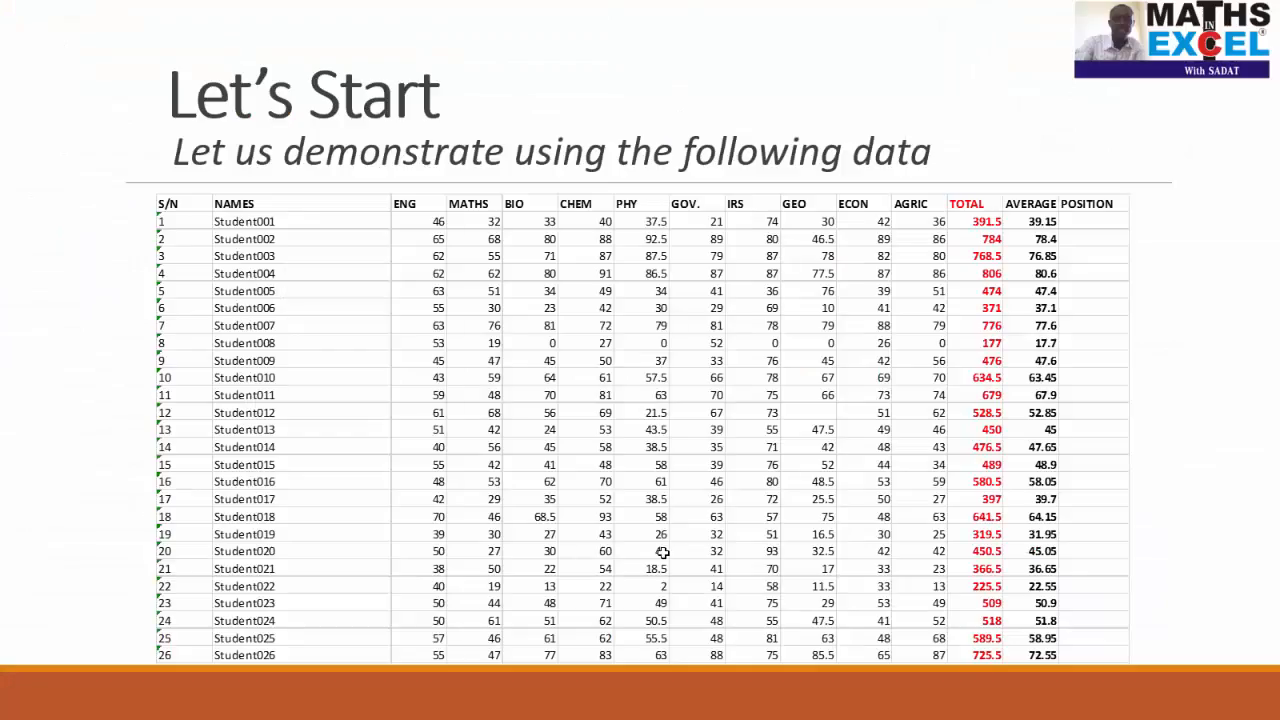